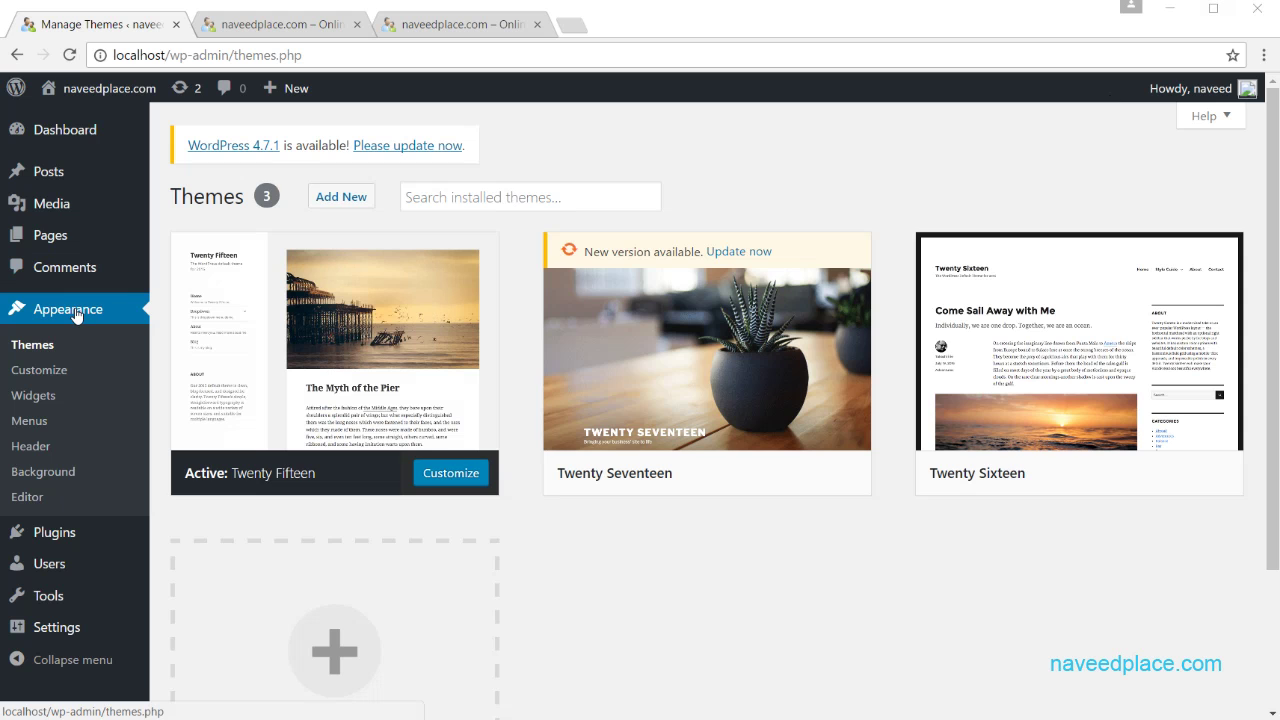
Step: View the details of the active Twenty Fifteen theme and return to the installed themes list
left_click(72, 135)
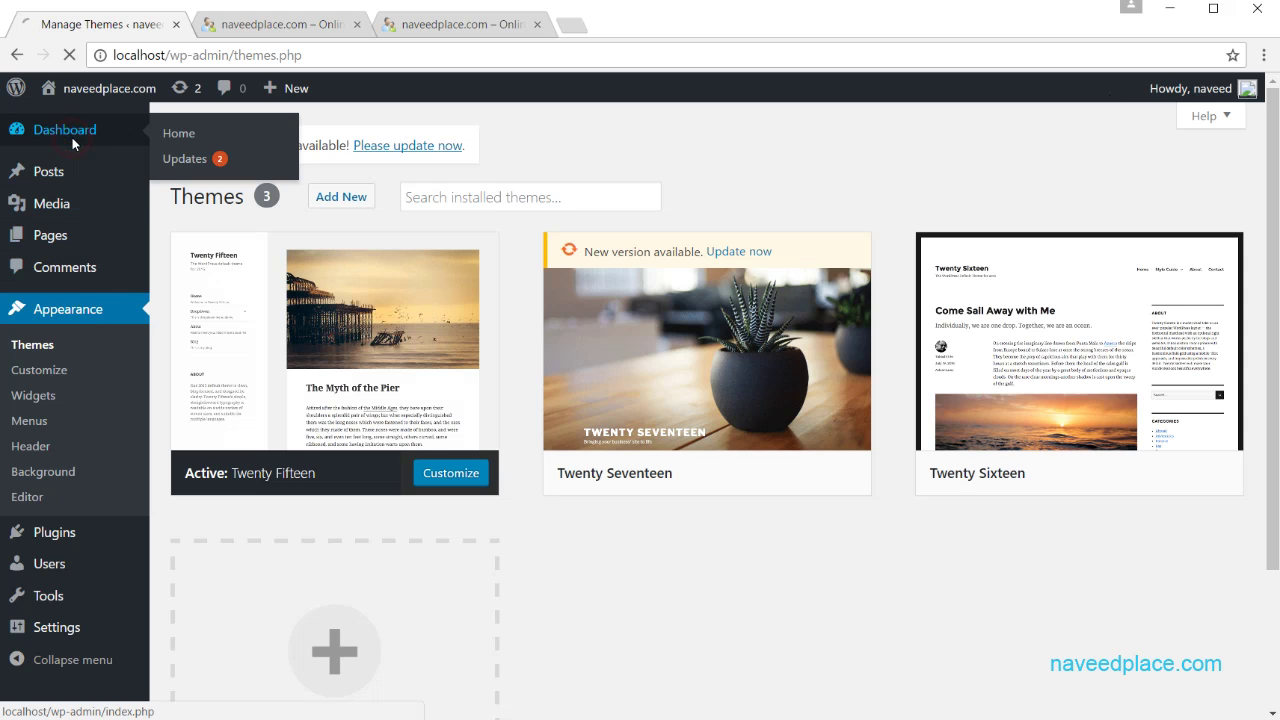
left_click(77, 372)
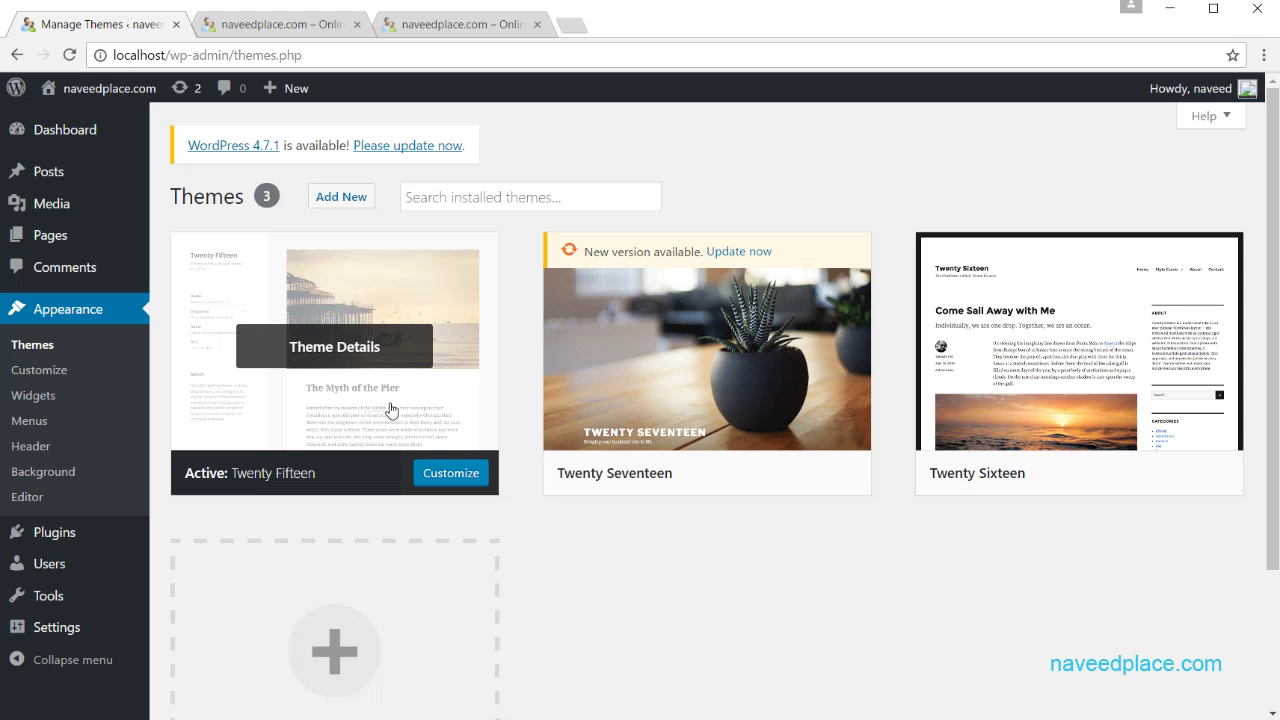
left_click(376, 337)
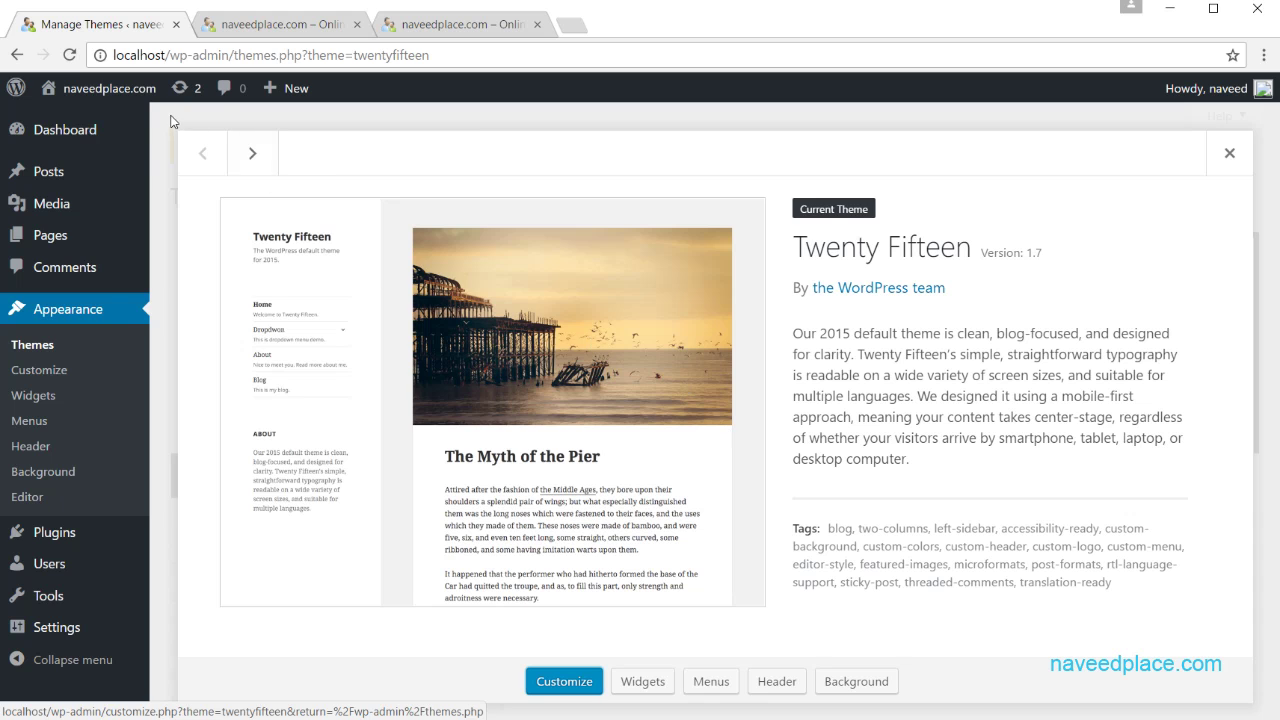
left_click(112, 316)
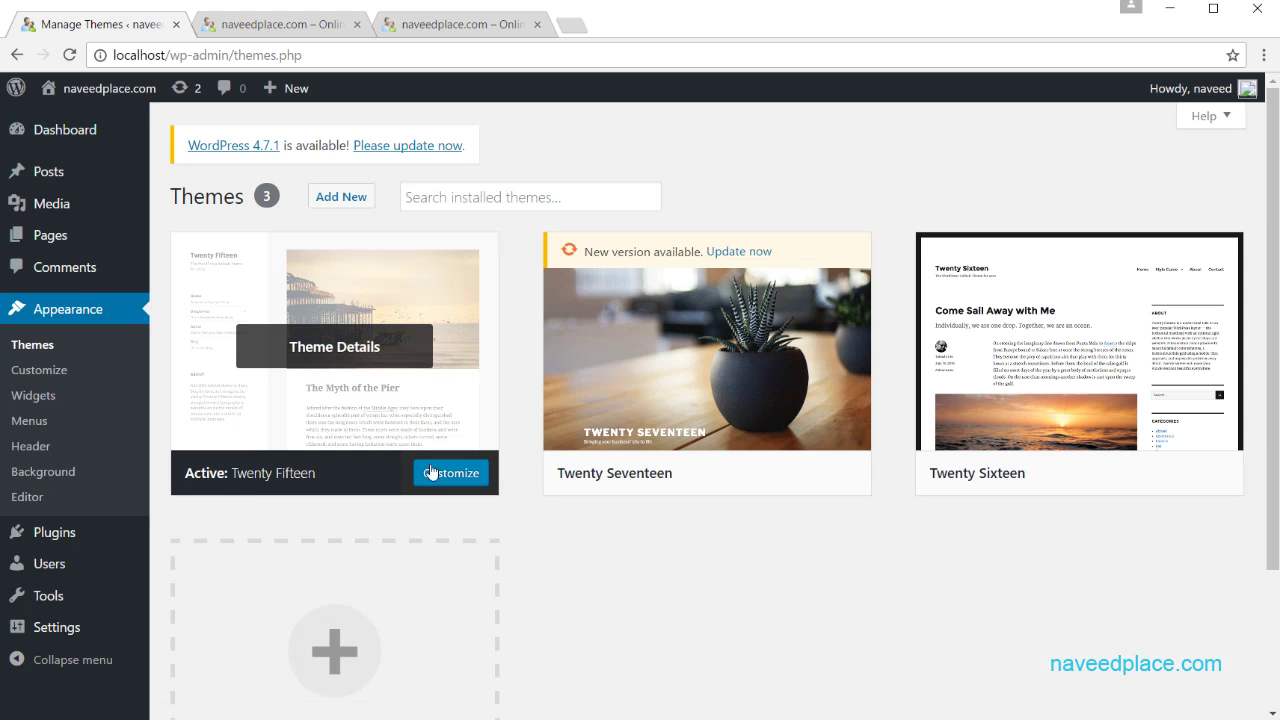
Step: View the details of the installed Twenty Sixteen theme and close them again
mouse_move(728, 478)
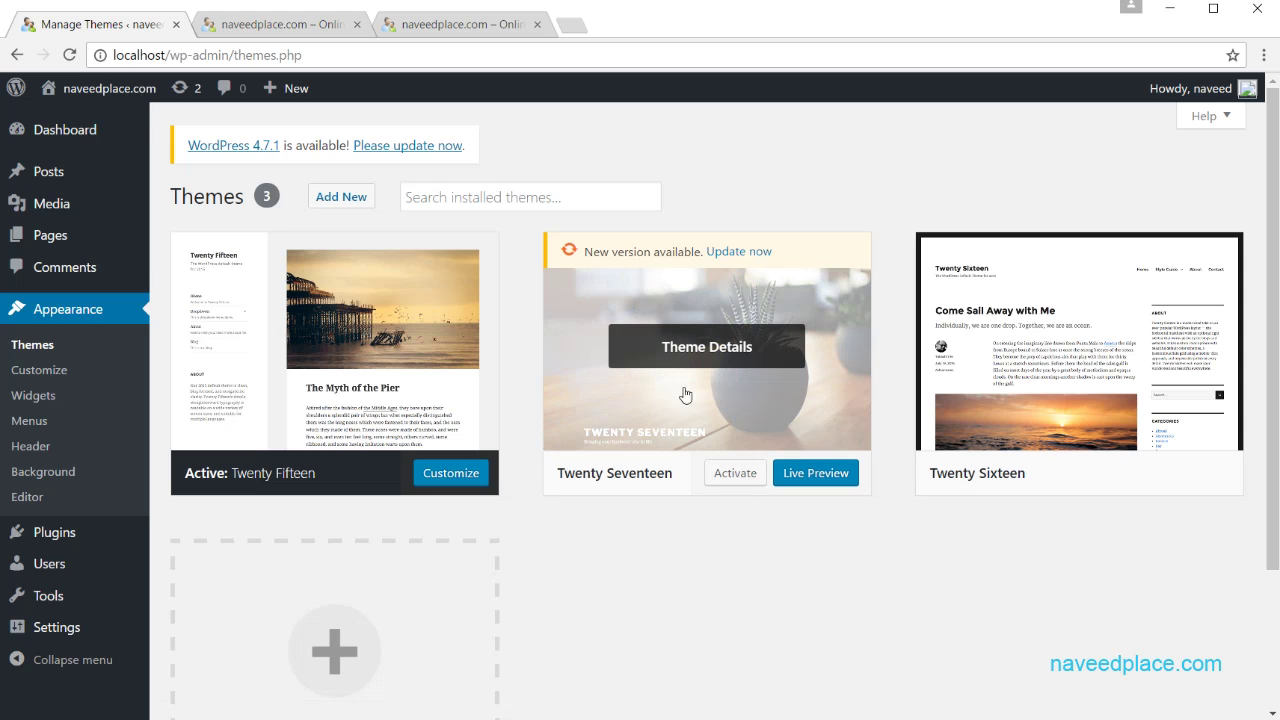
mouse_move(1058, 360)
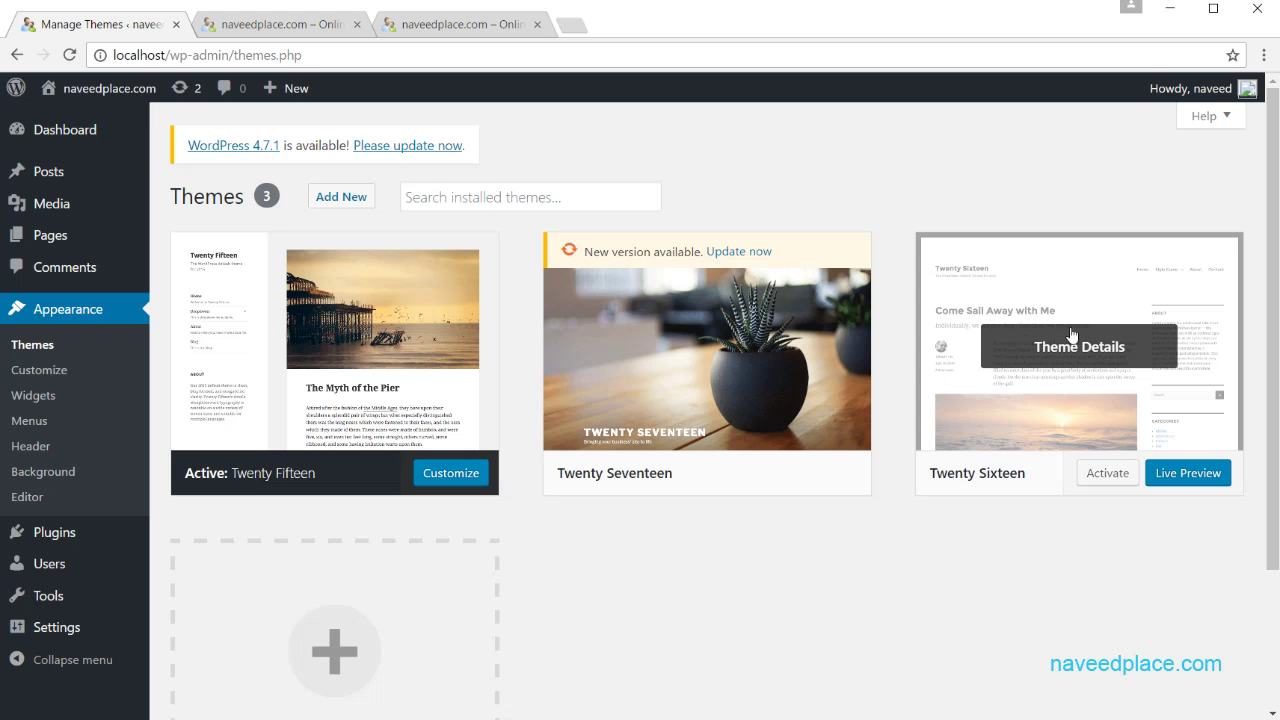
left_click(1048, 355)
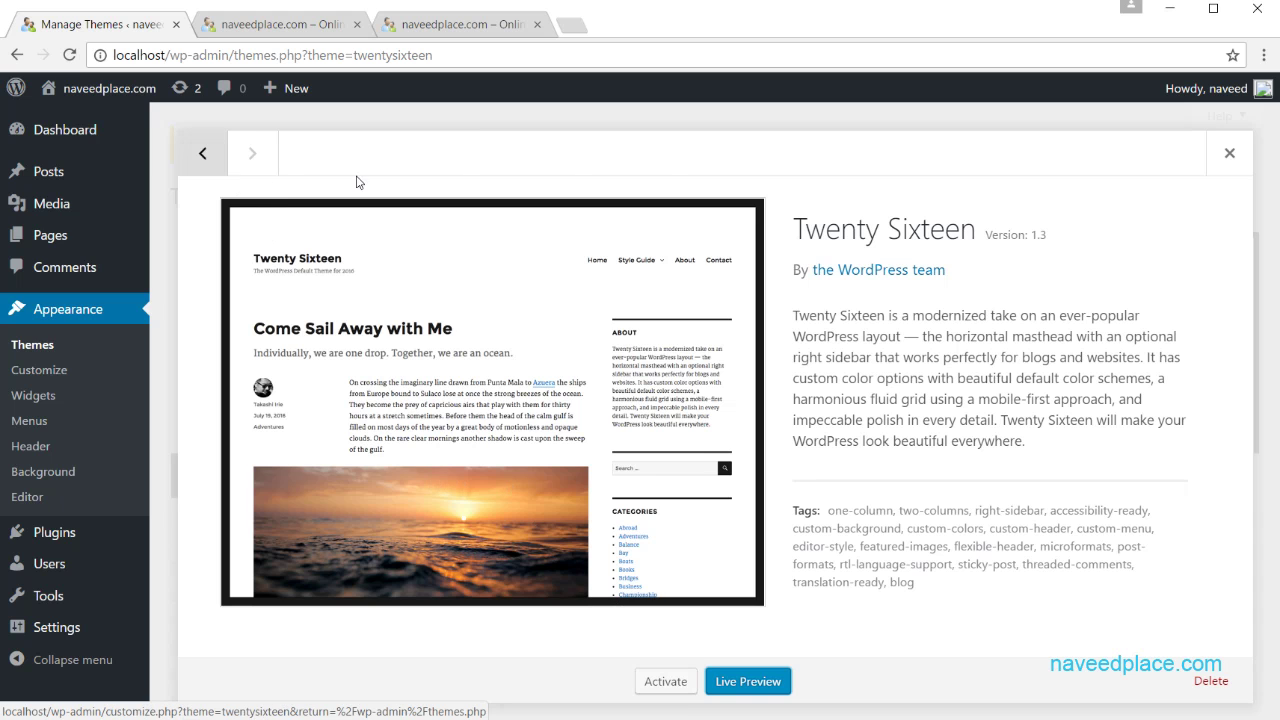
left_click(1229, 153)
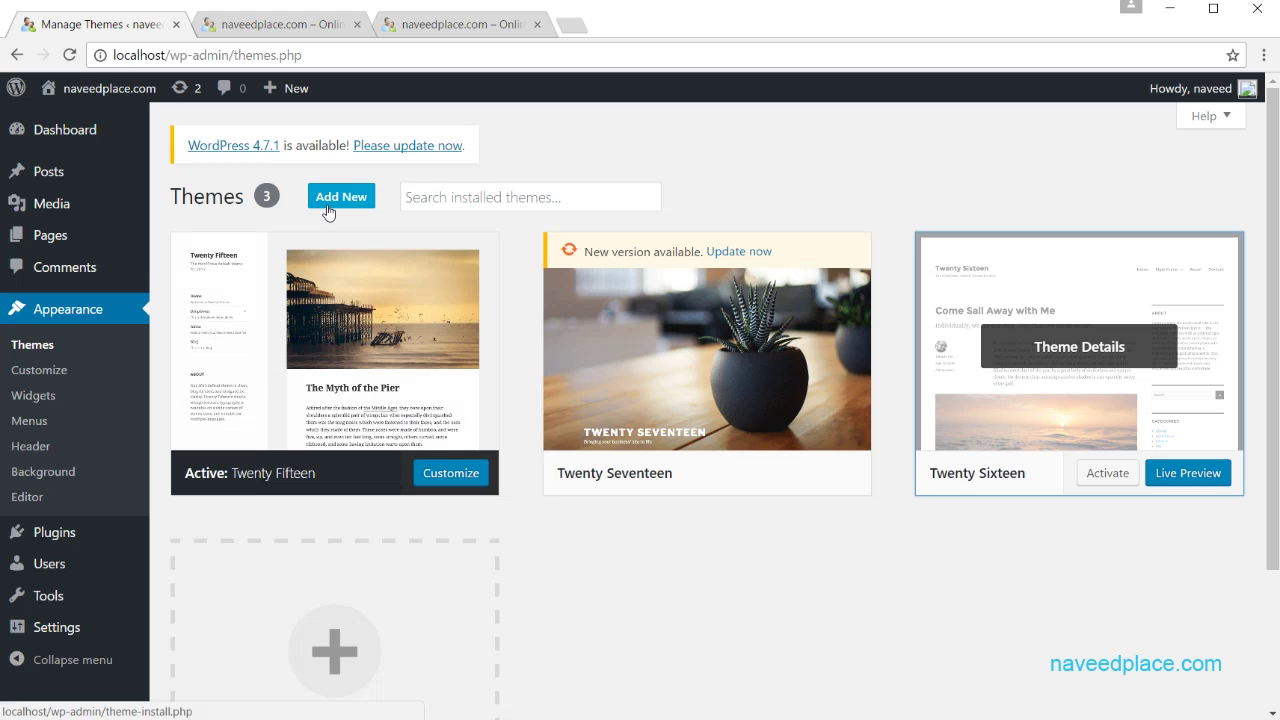
Step: Look at the page for adding new themes, then go back to the installed themes
left_click(504, 198)
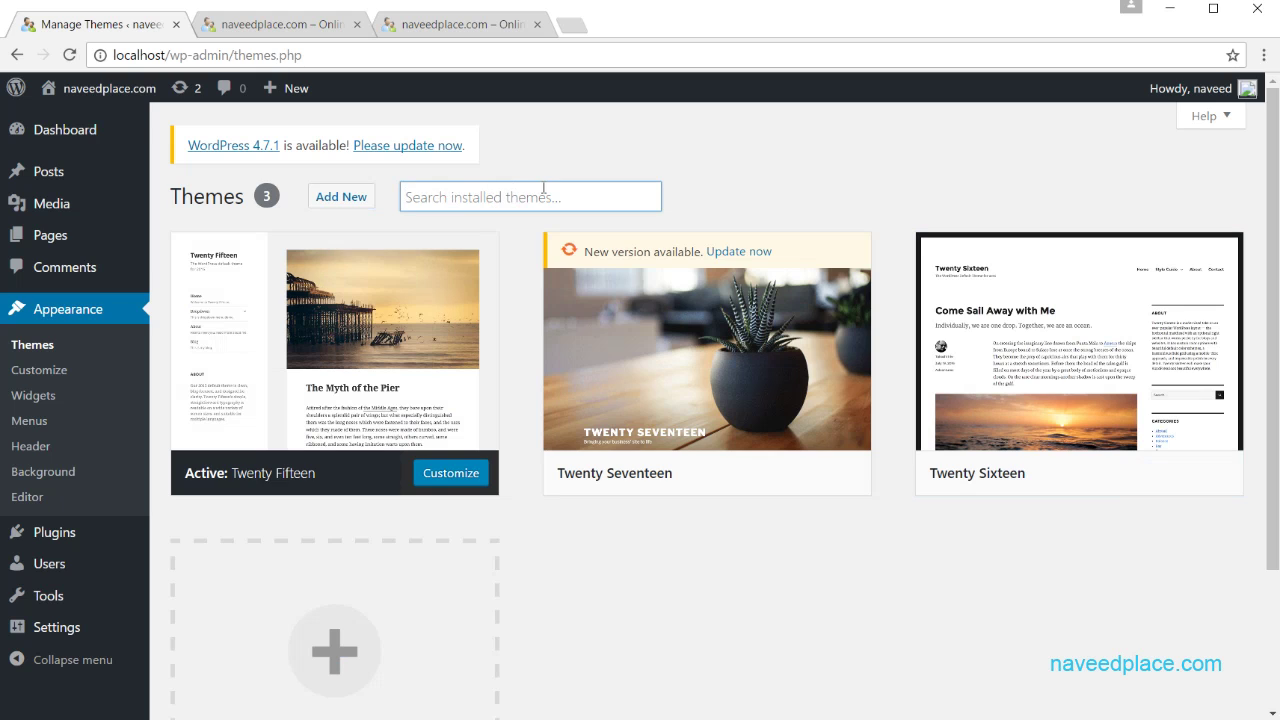
left_click(336, 208)
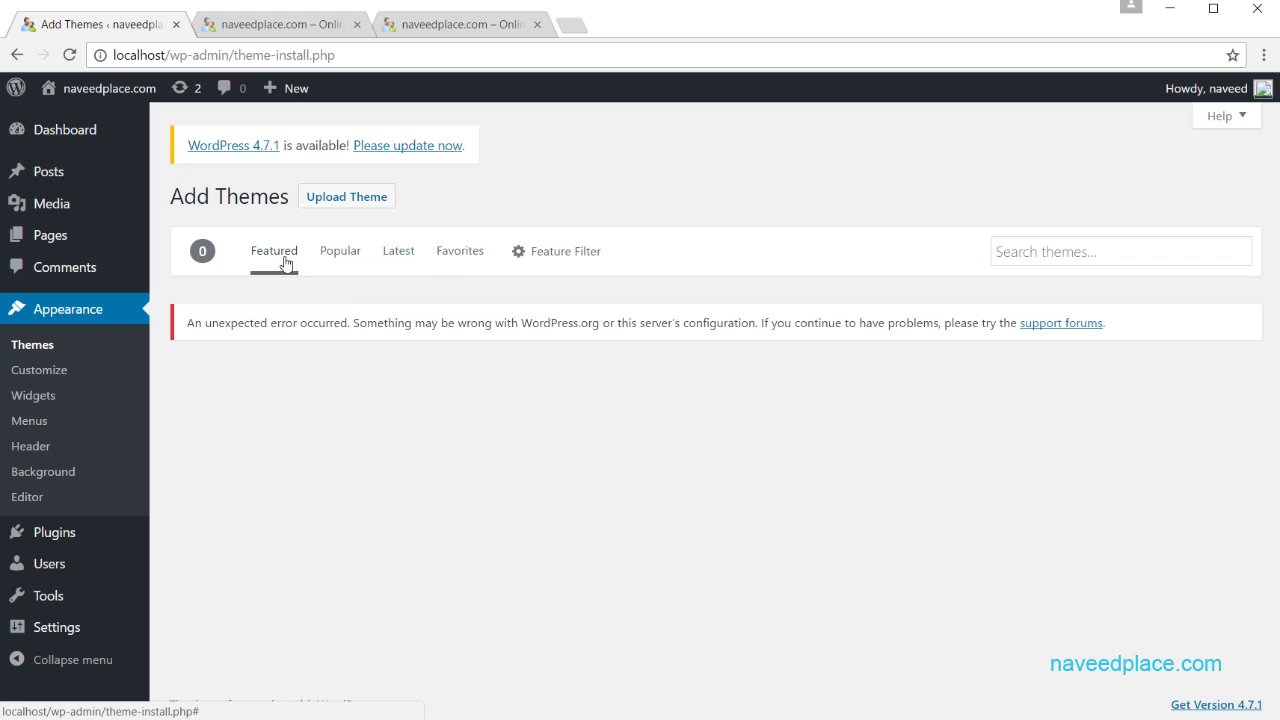
left_click(113, 311)
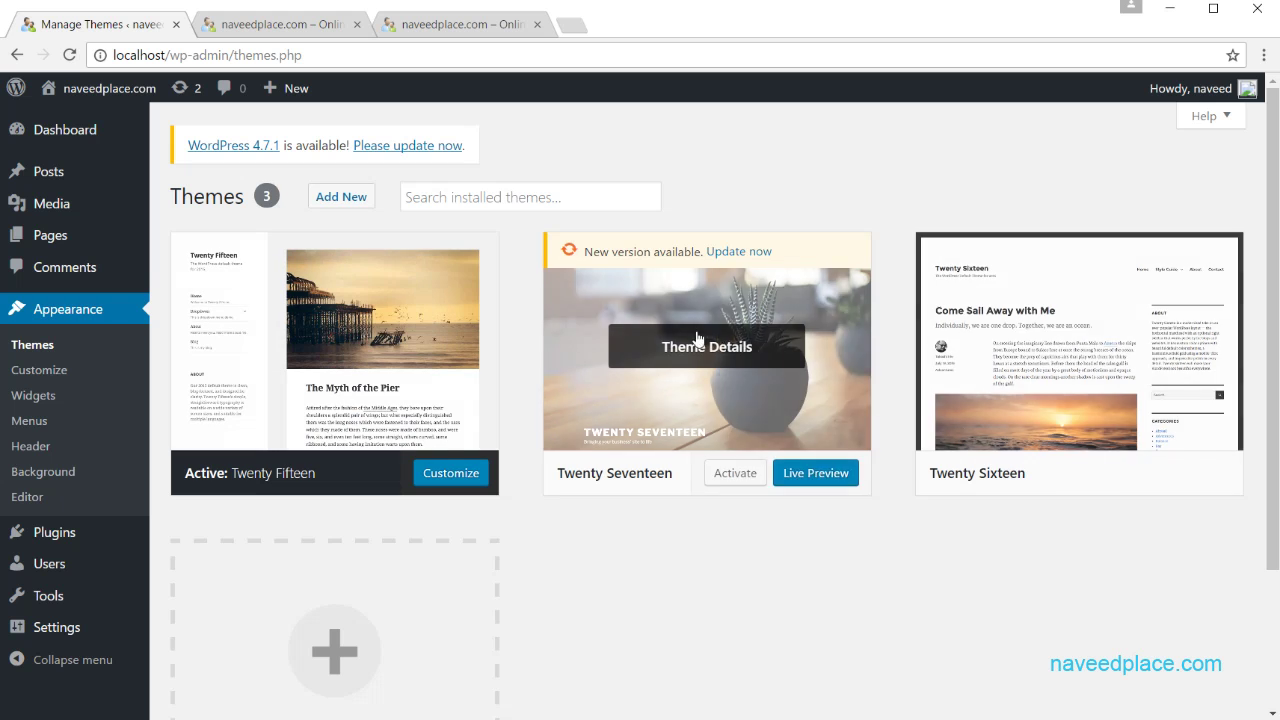
Step: Check the activation option of the Twenty Seventeen theme and revisit the Add Themes page before returning to the themes list
mouse_move(737, 486)
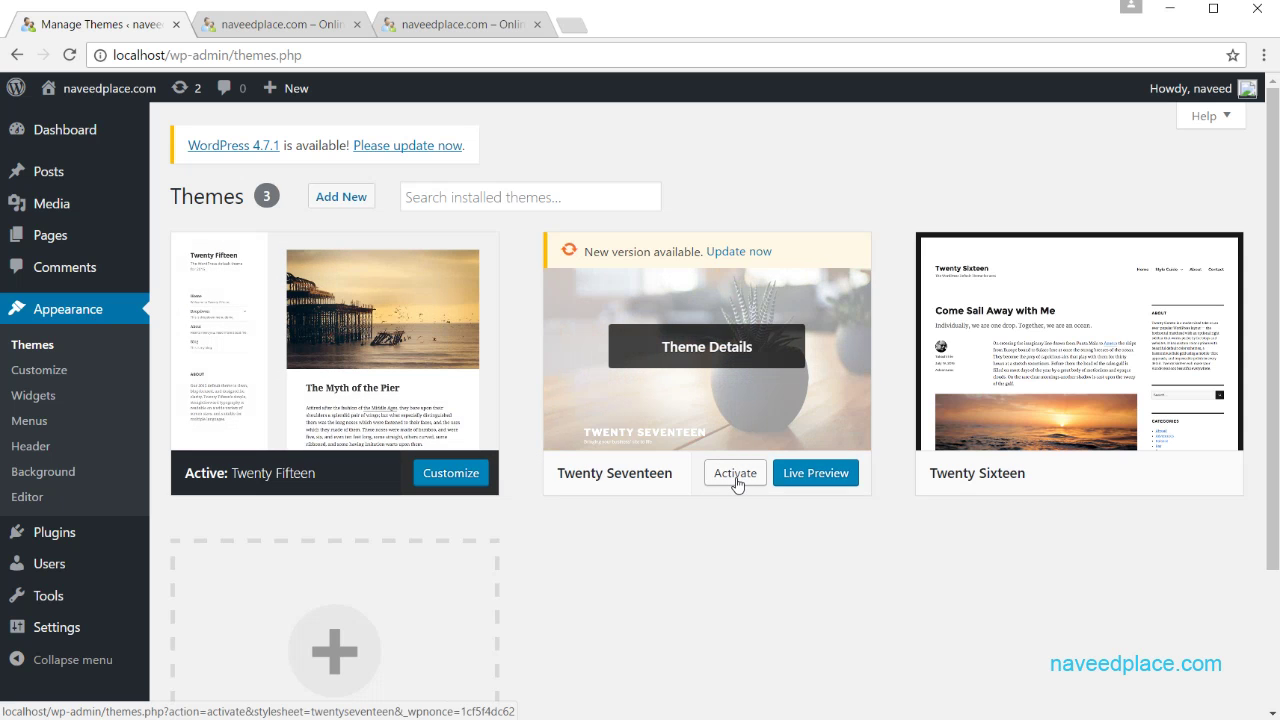
left_click(736, 484)
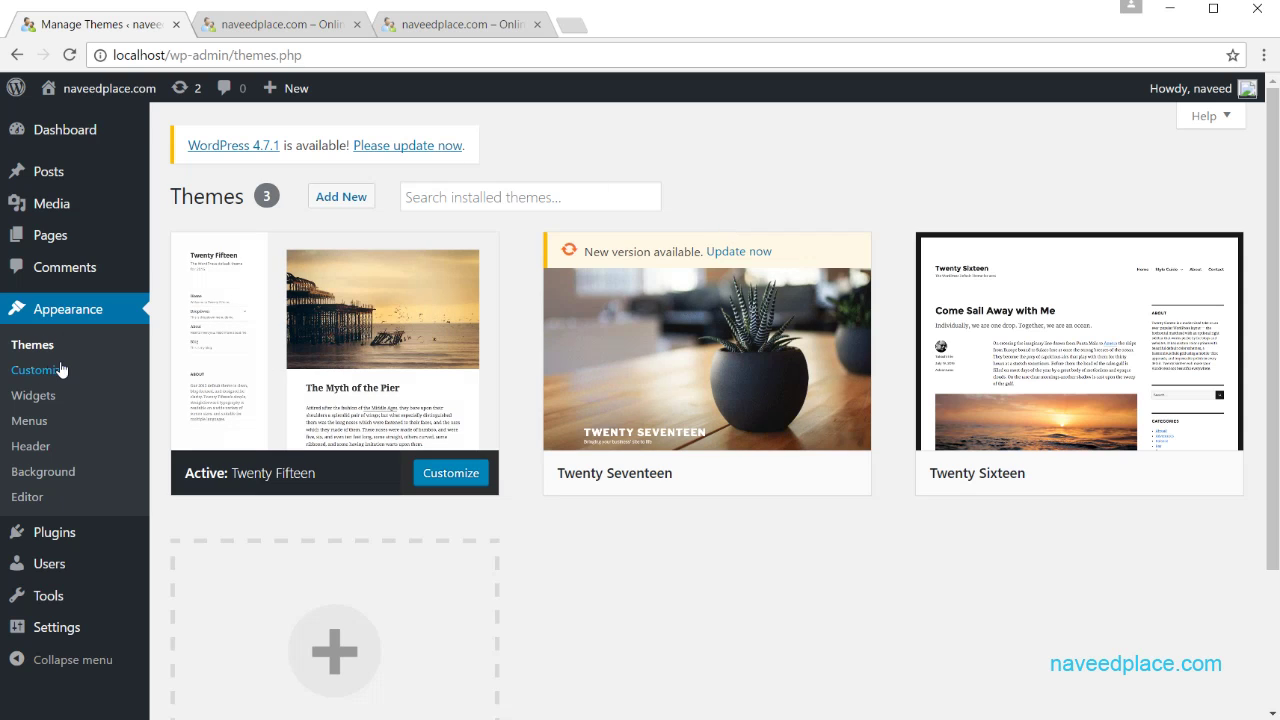
left_click(358, 203)
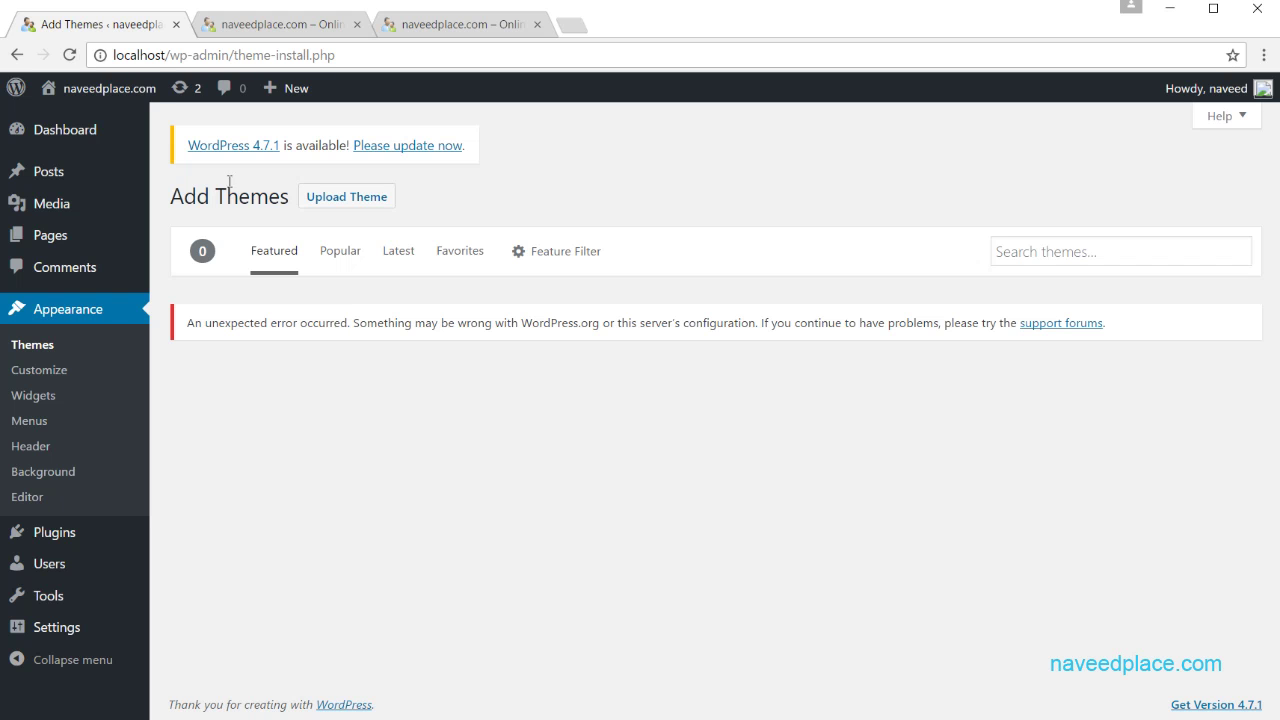
left_click(16, 55)
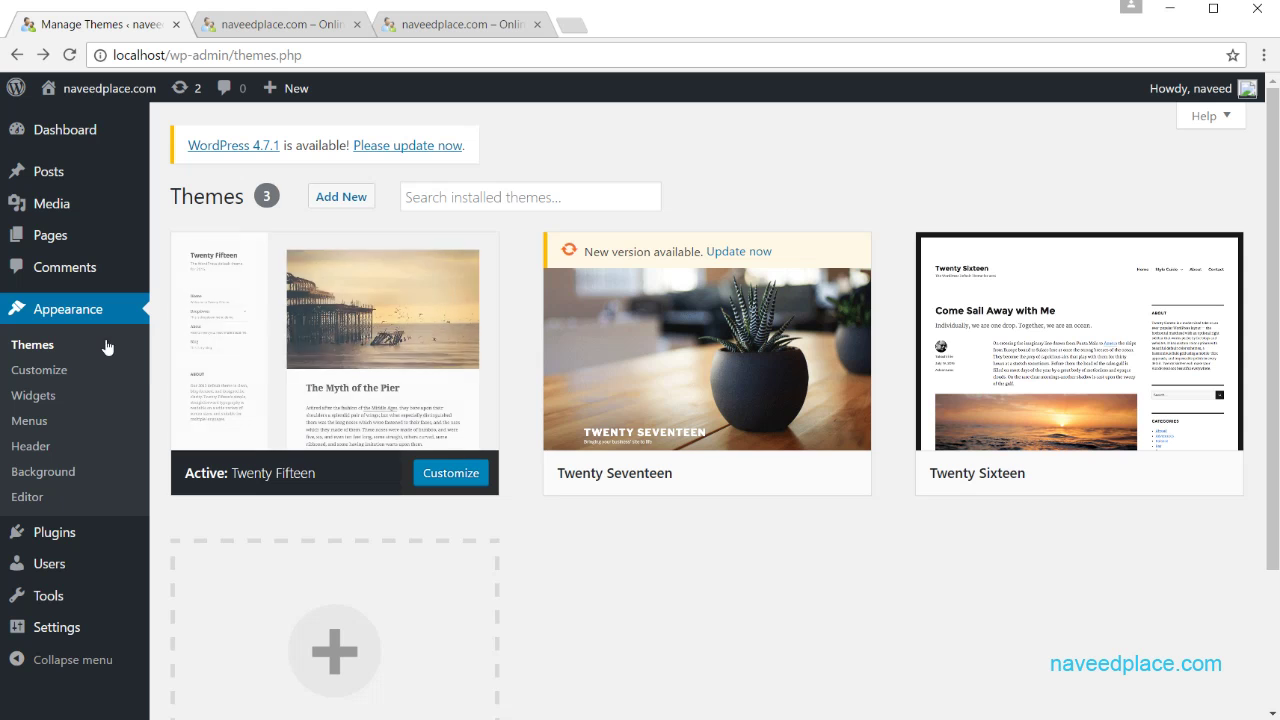
Step: View the site's front page as visitors see it and return to the theme management page
left_click(245, 28)
scroll(258, 314, "up", 10)
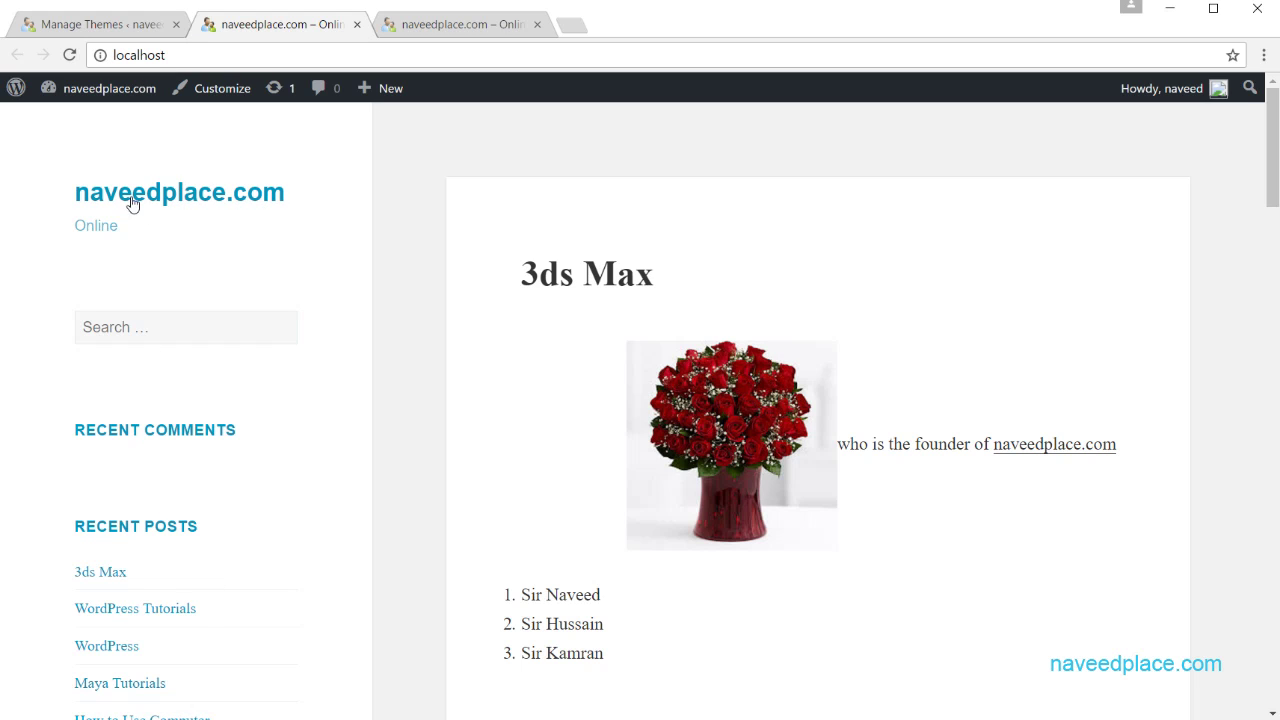
mouse_move(100, 88)
left_click(64, 143)
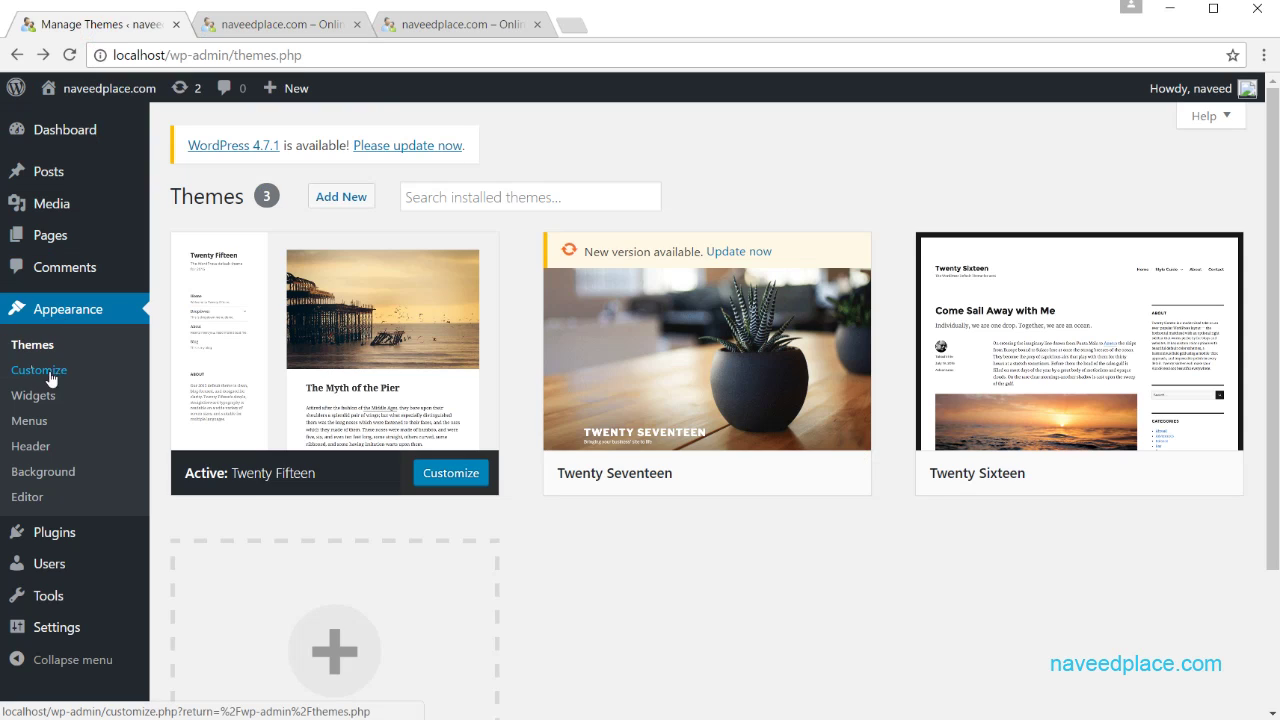
Step: Open the customizer for the active Twenty Fifteen theme and browse the alternative themes before returning to its main options
left_click(465, 482)
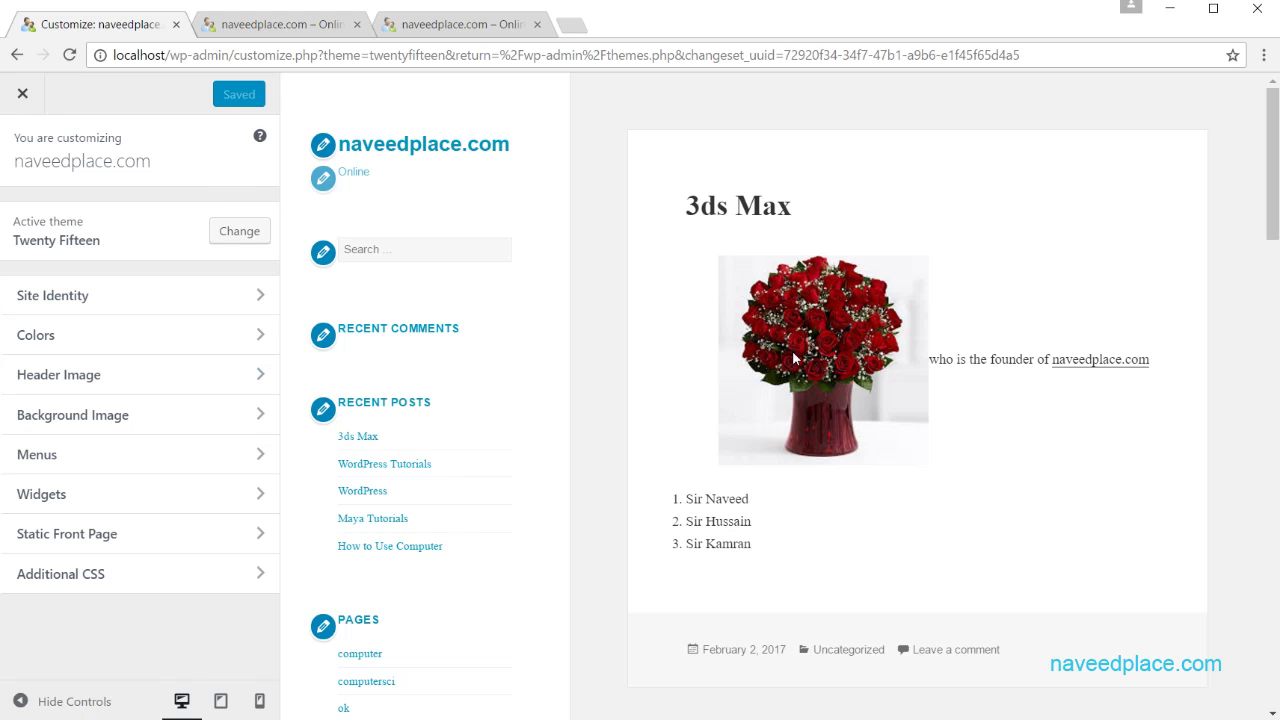
left_click(239, 232)
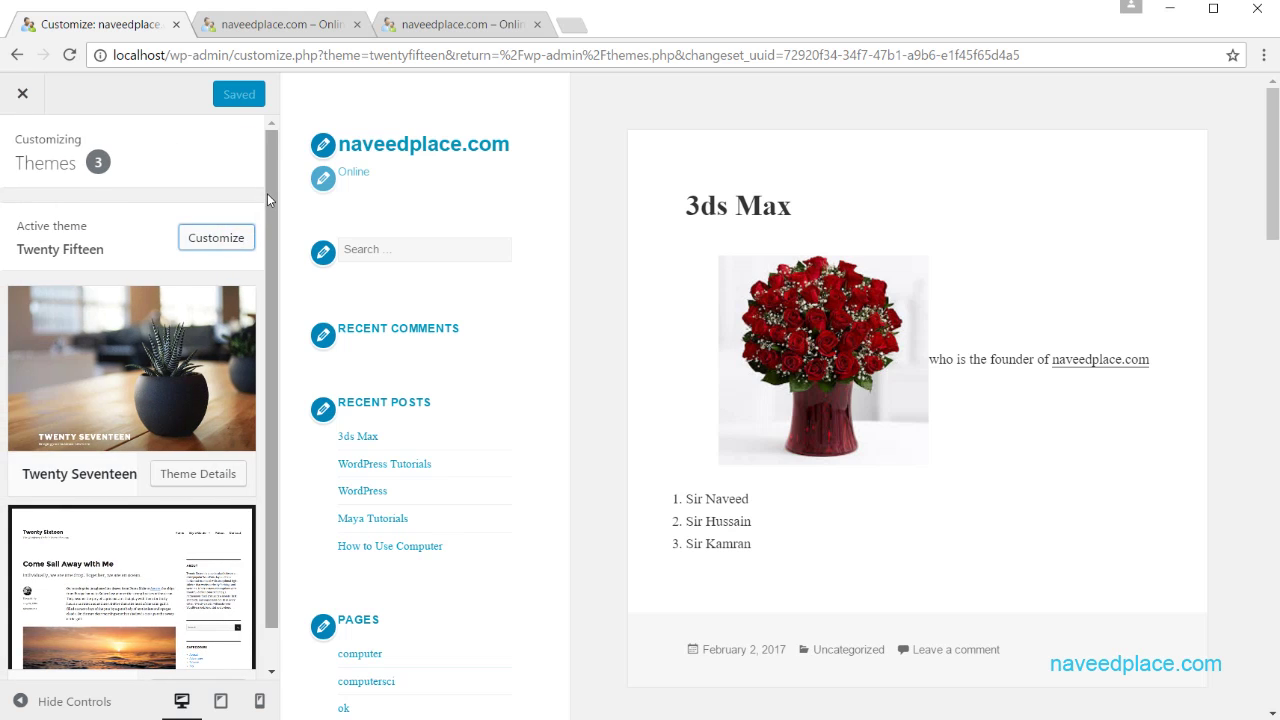
scroll(267, 193, "down", 1)
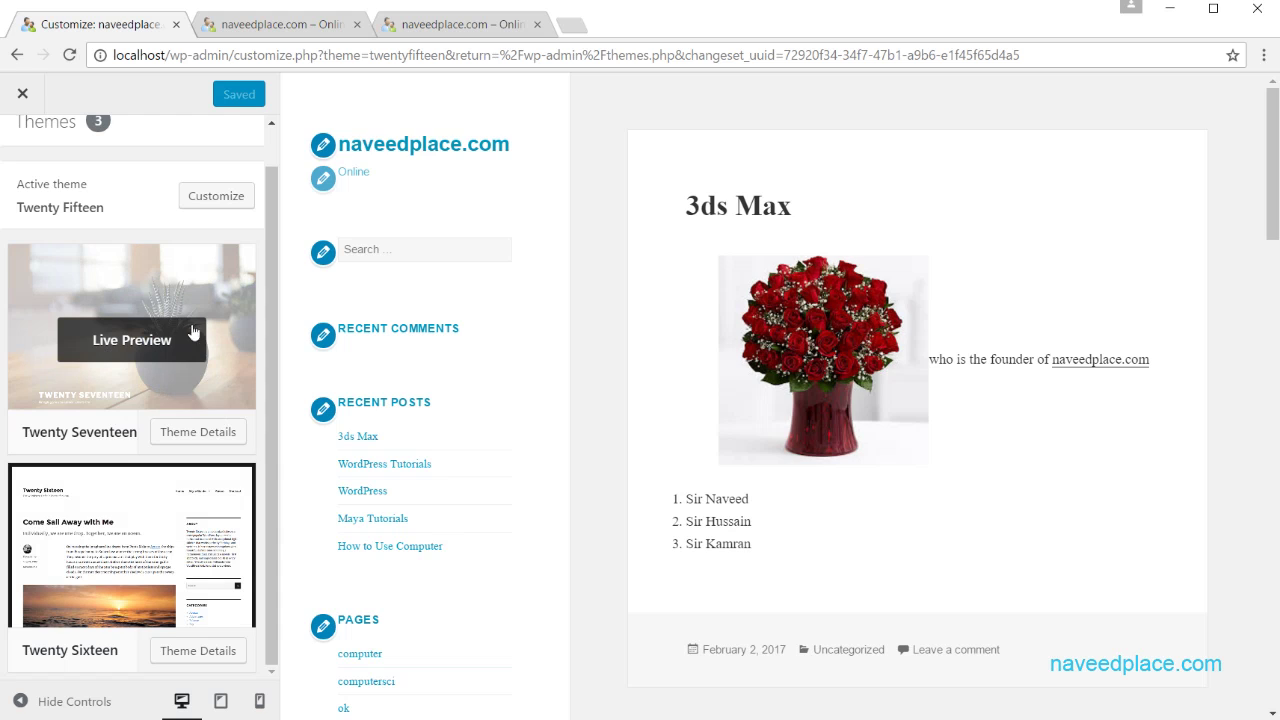
scroll(150, 285, "up", 1)
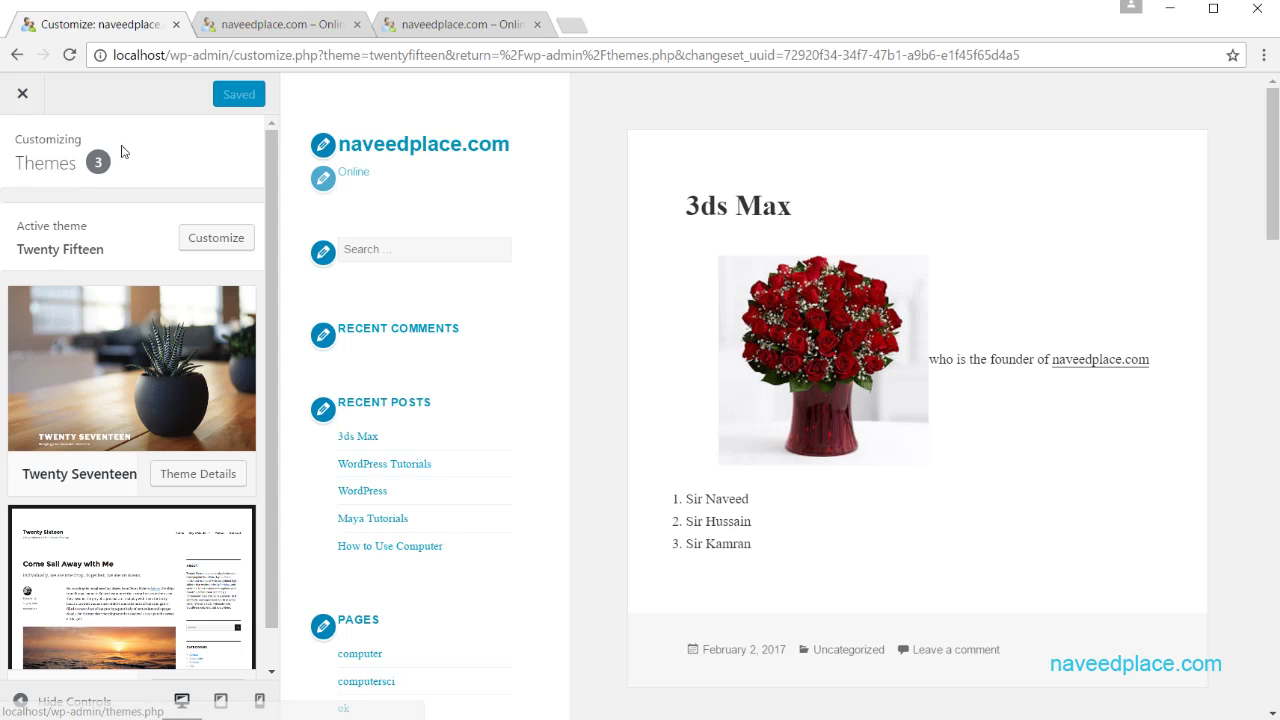
left_click(213, 153)
left_click(213, 243)
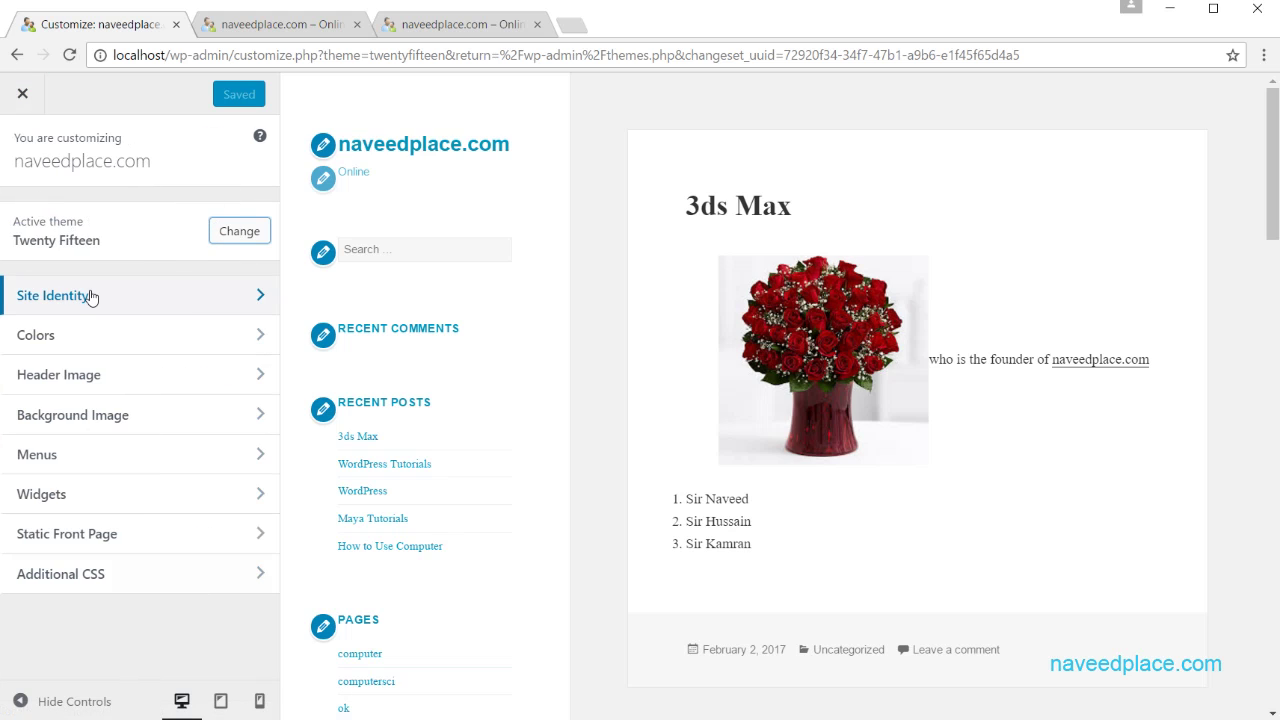
Step: Set users-icon.png from the media library as the site logo in Site Identity, keeping the default crop area
left_click(160, 299)
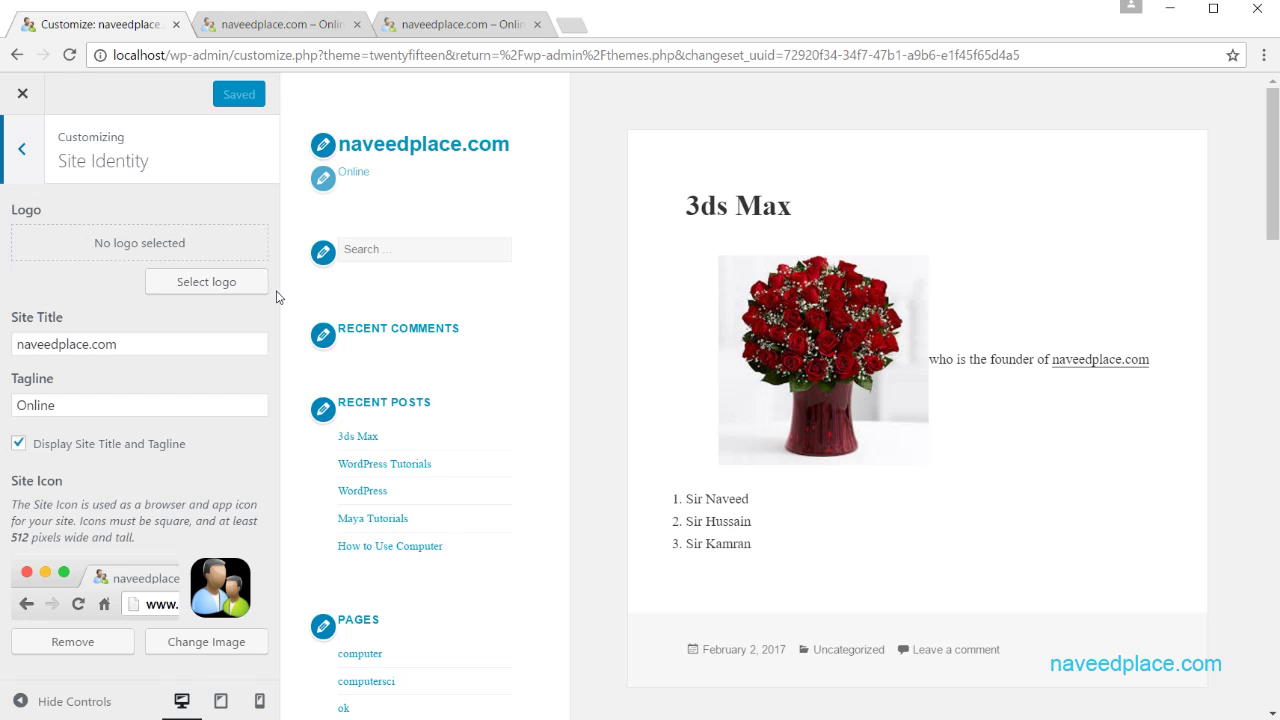
left_click(220, 284)
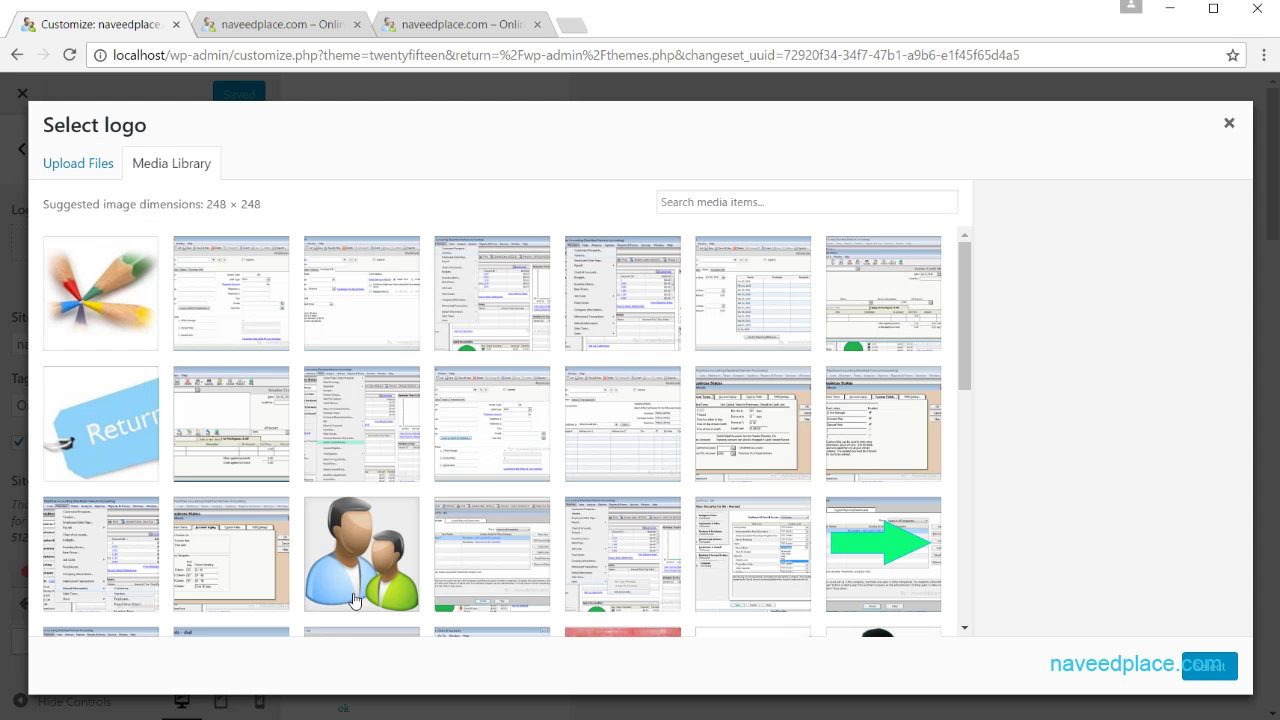
left_click(355, 601)
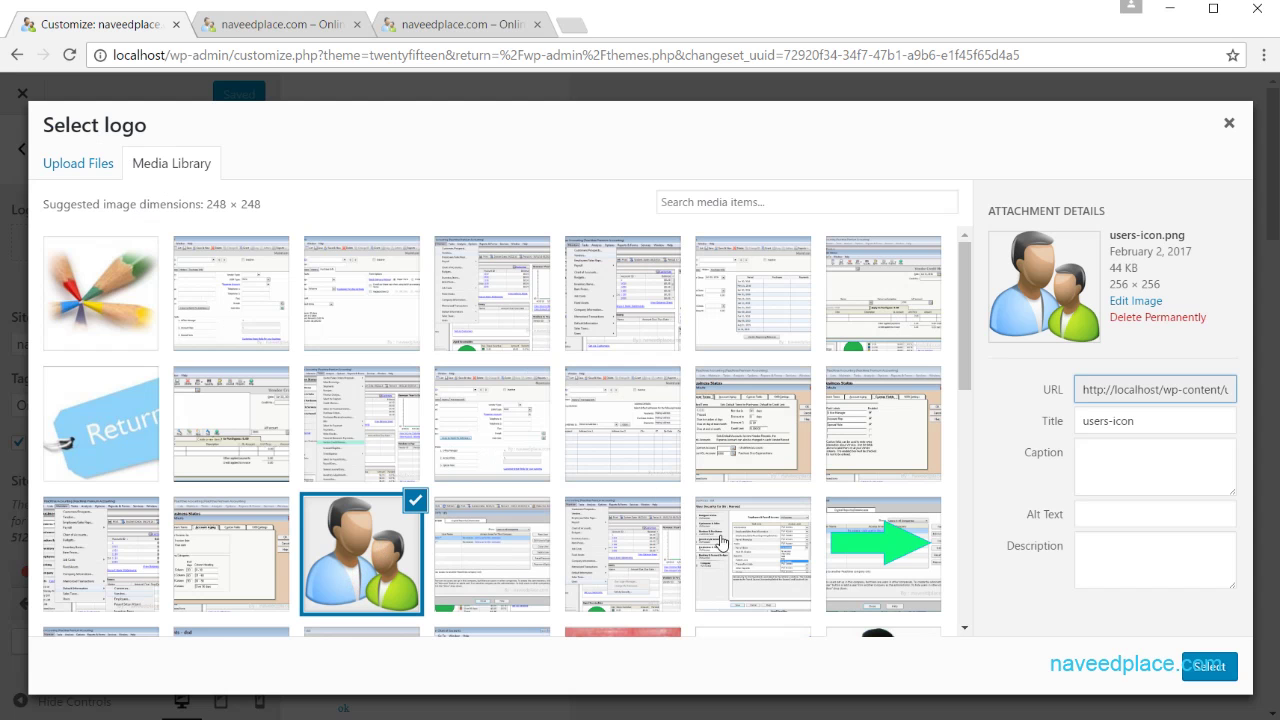
left_click(1207, 666)
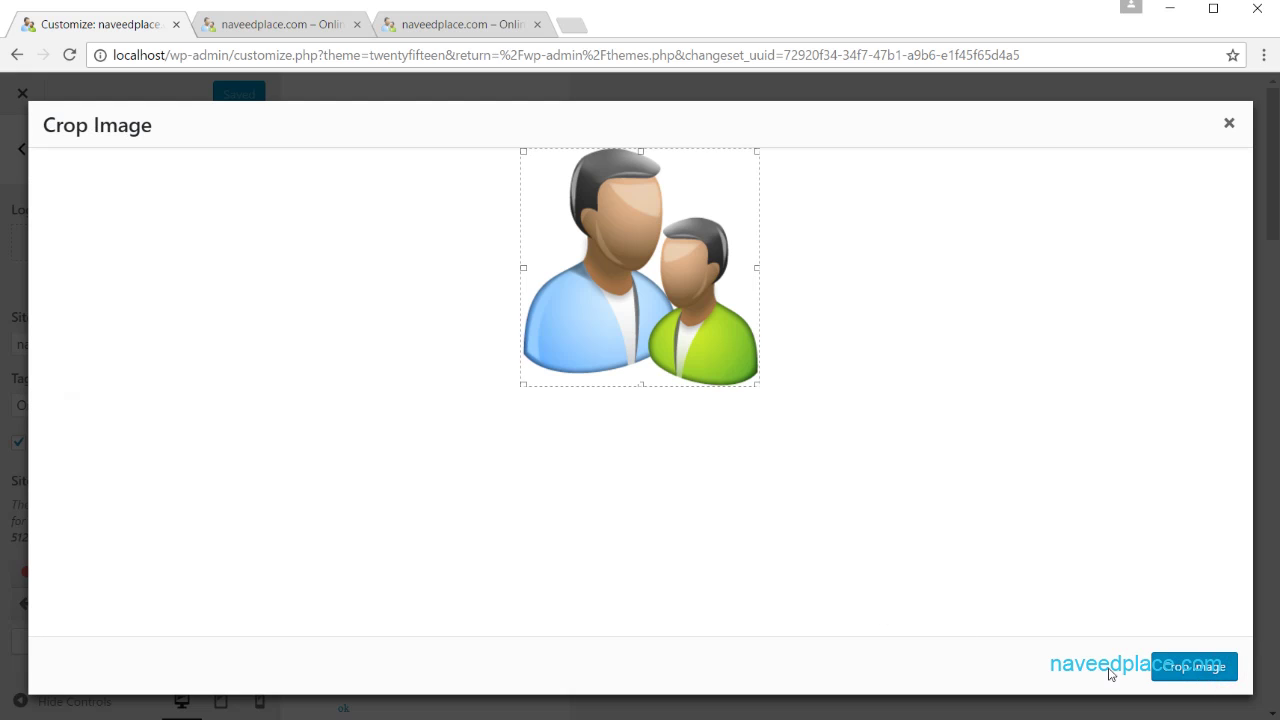
left_click(1192, 666)
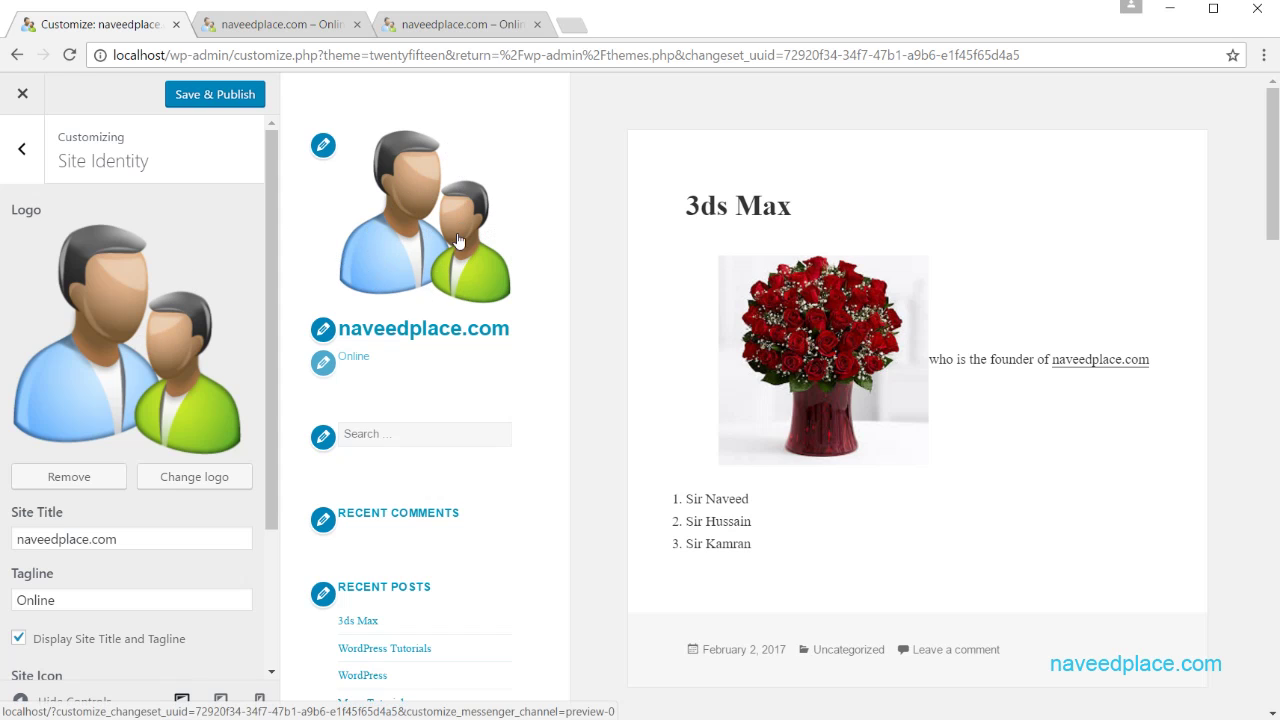
Step: Examine the Site Title and Tagline fields in Site Identity against the site preview
left_click_drag(266, 286, 266, 425)
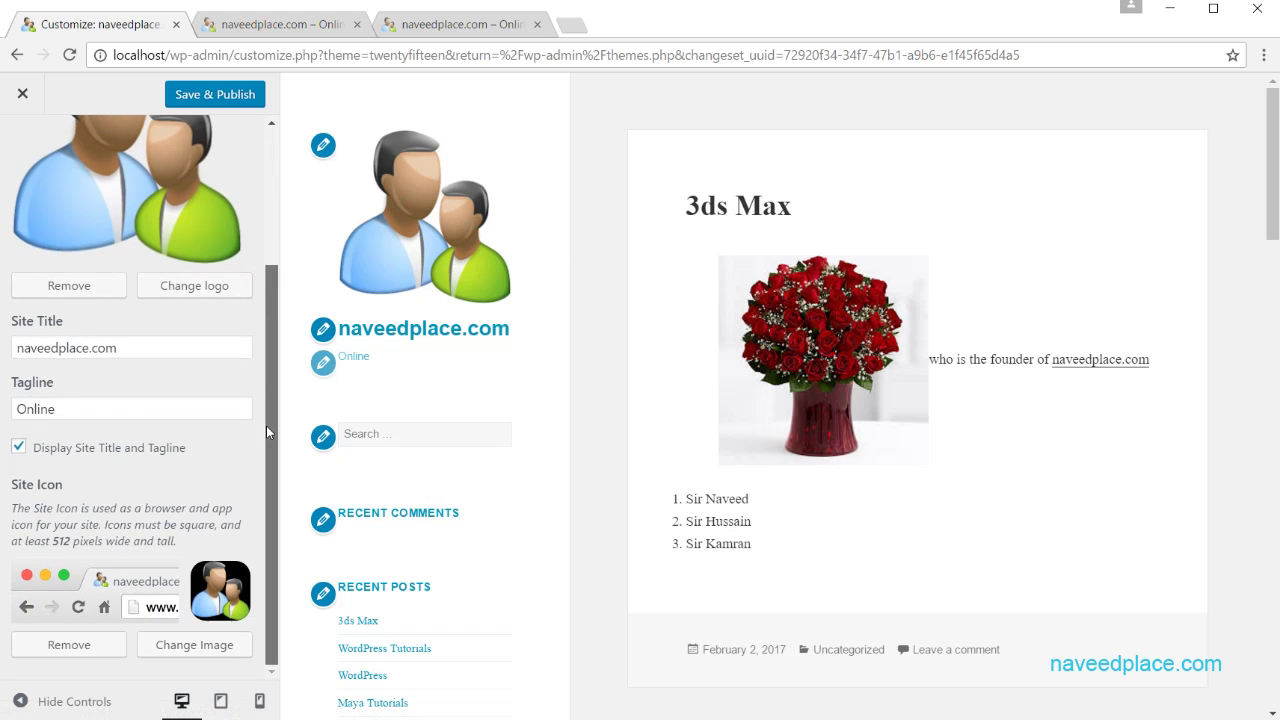
triple_click(137, 348)
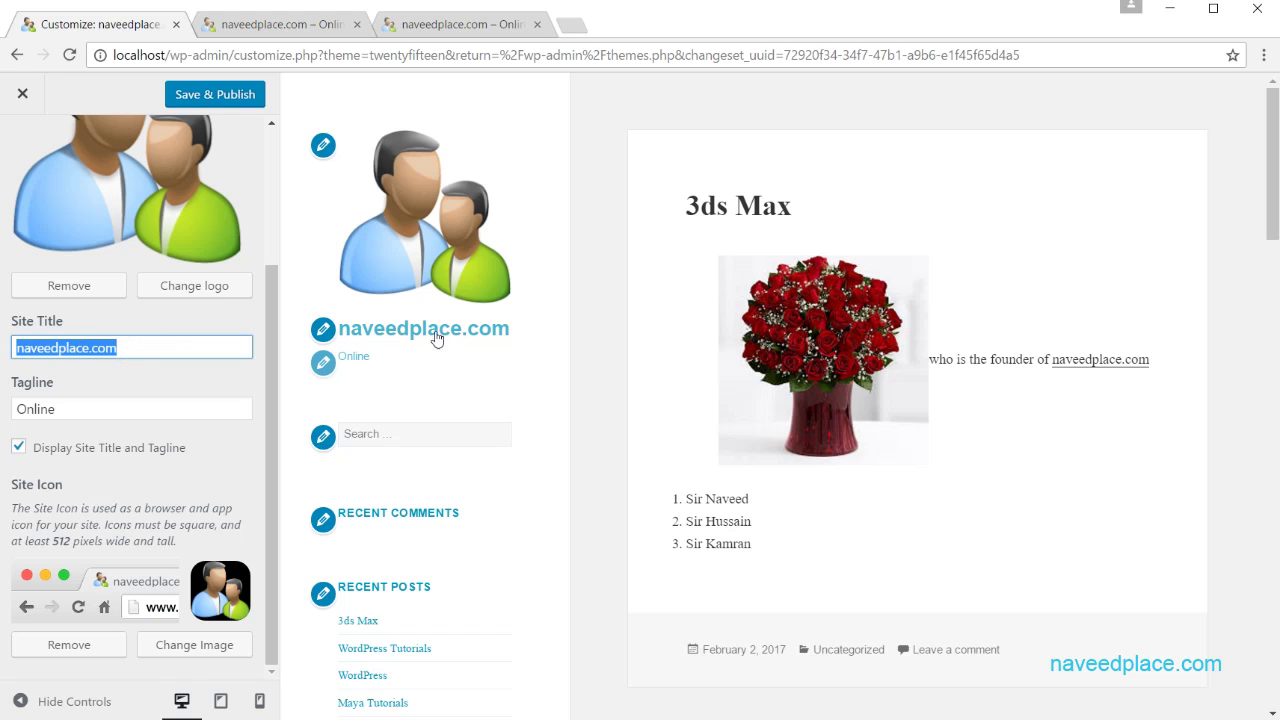
triple_click(147, 347)
left_click(124, 407)
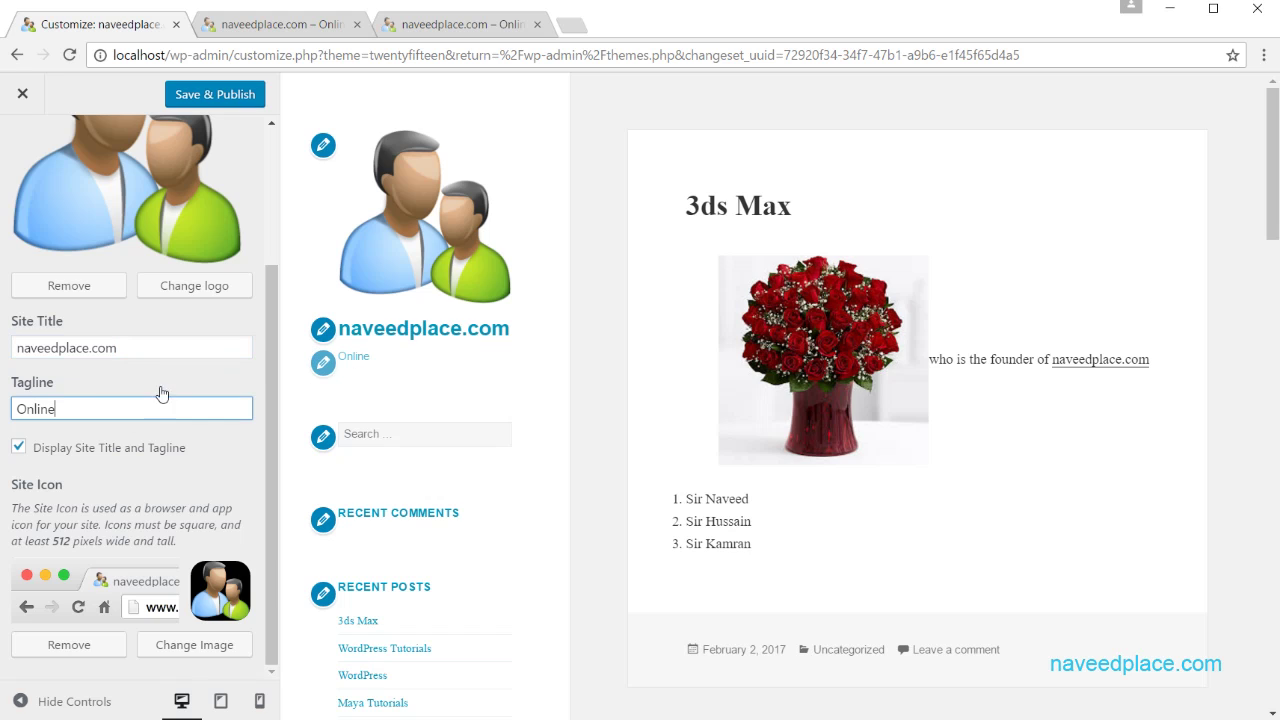
double_click(132, 406)
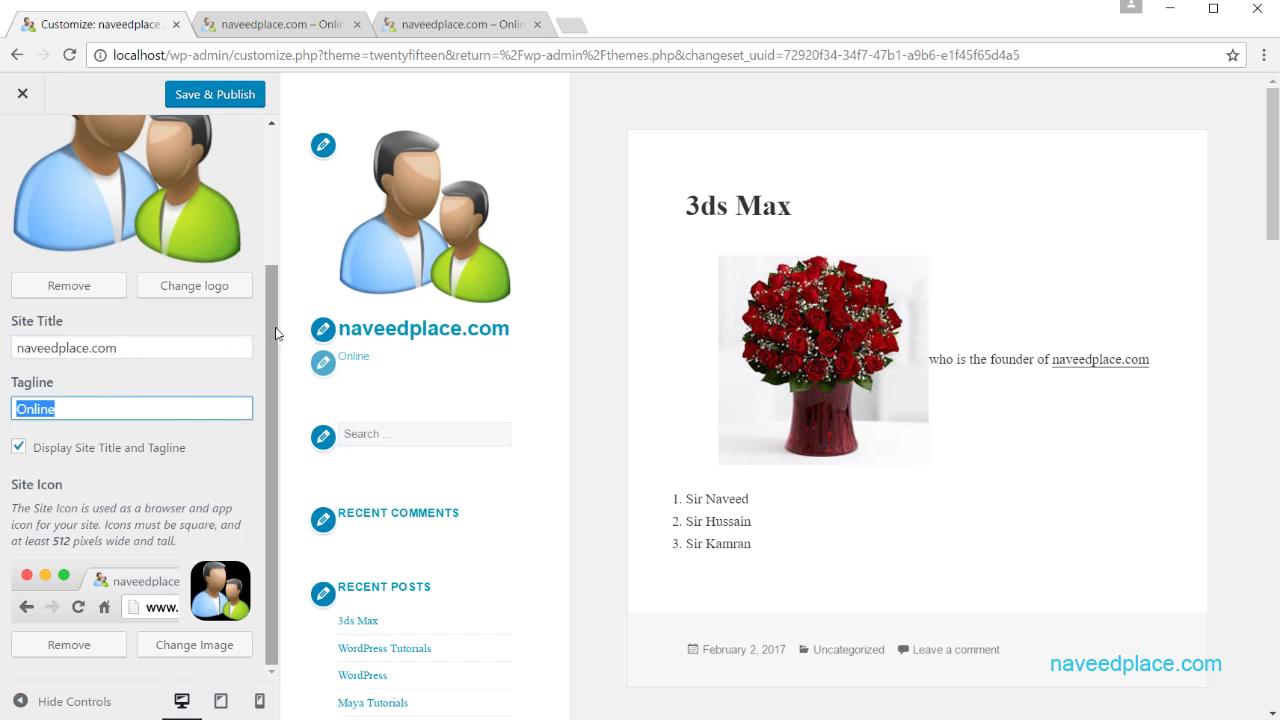
left_click(240, 428)
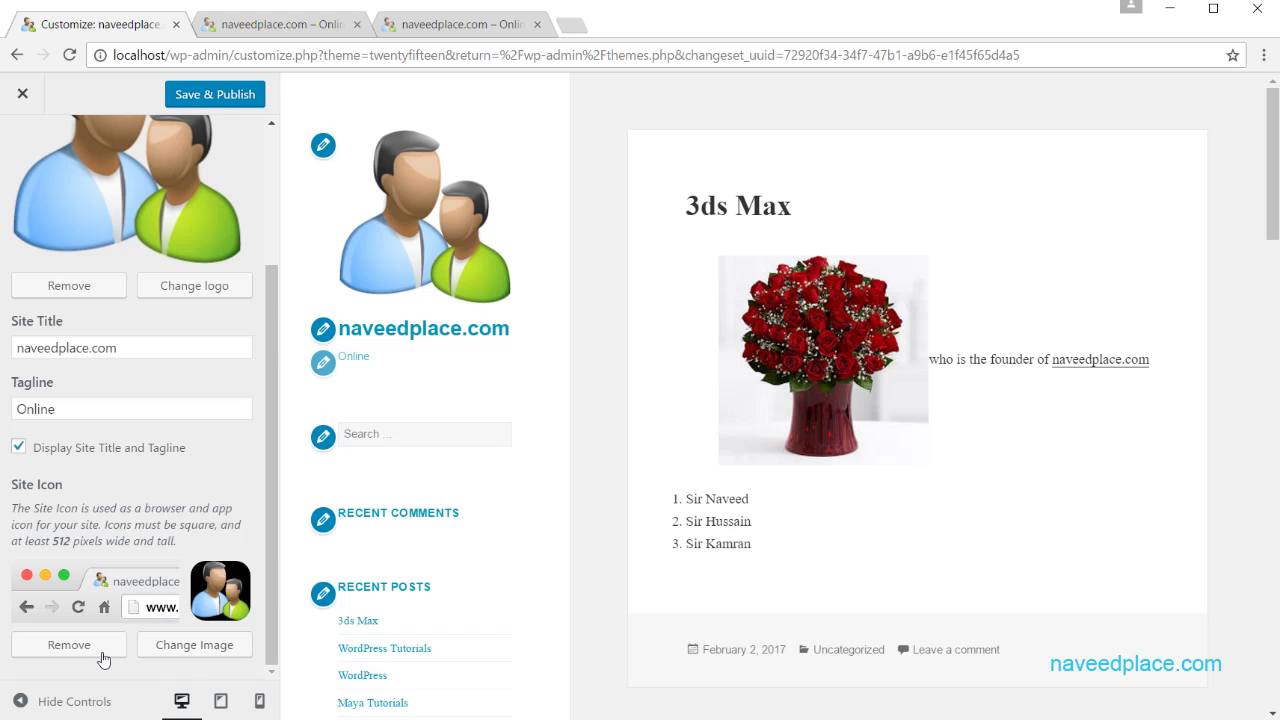
Step: Replace the site icon with peachtree.jpg from the media library, skipping the cropping
left_click(66, 645)
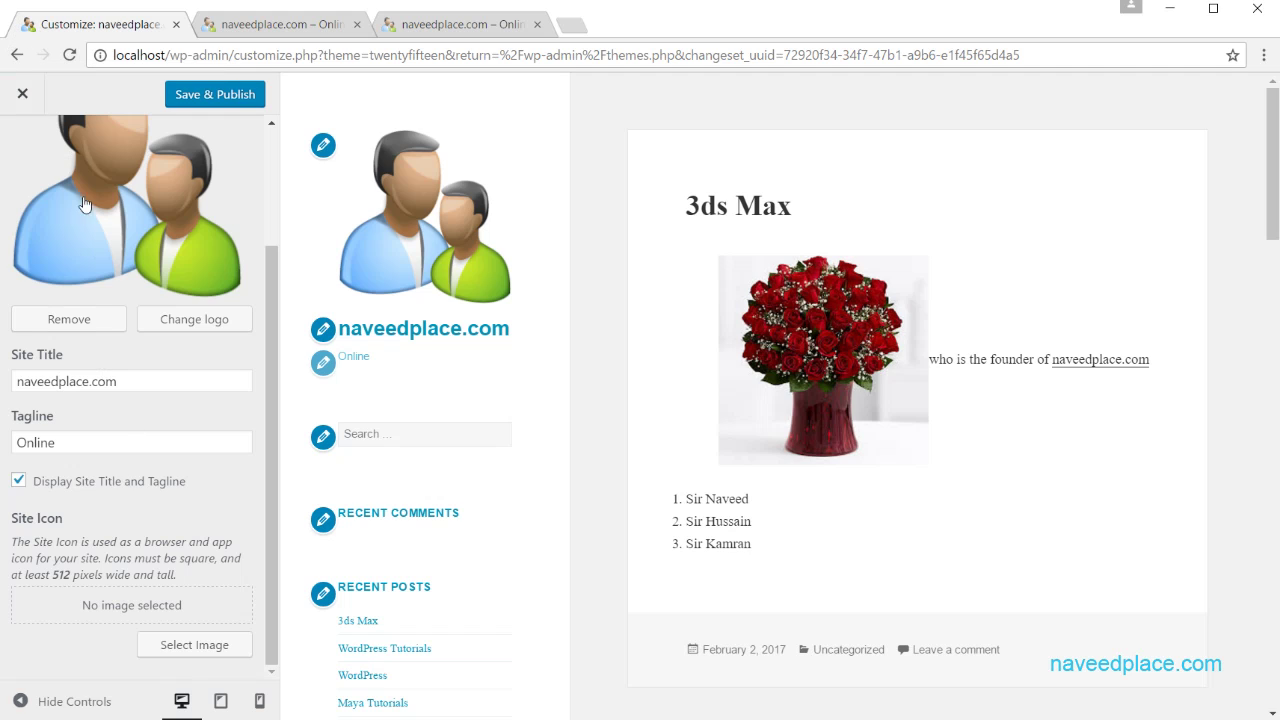
left_click(208, 648)
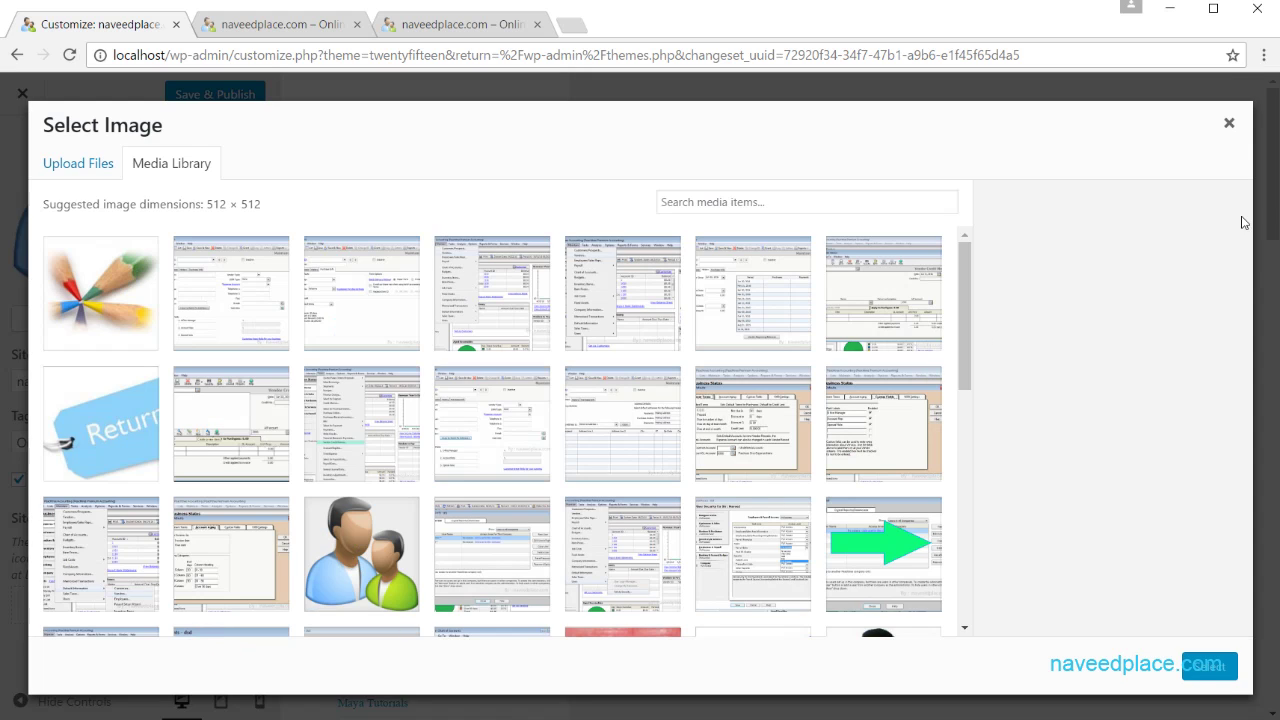
mouse_move(965, 271)
left_mouse_down()
mouse_move(971, 406)
mouse_move(963, 295)
left_mouse_up()
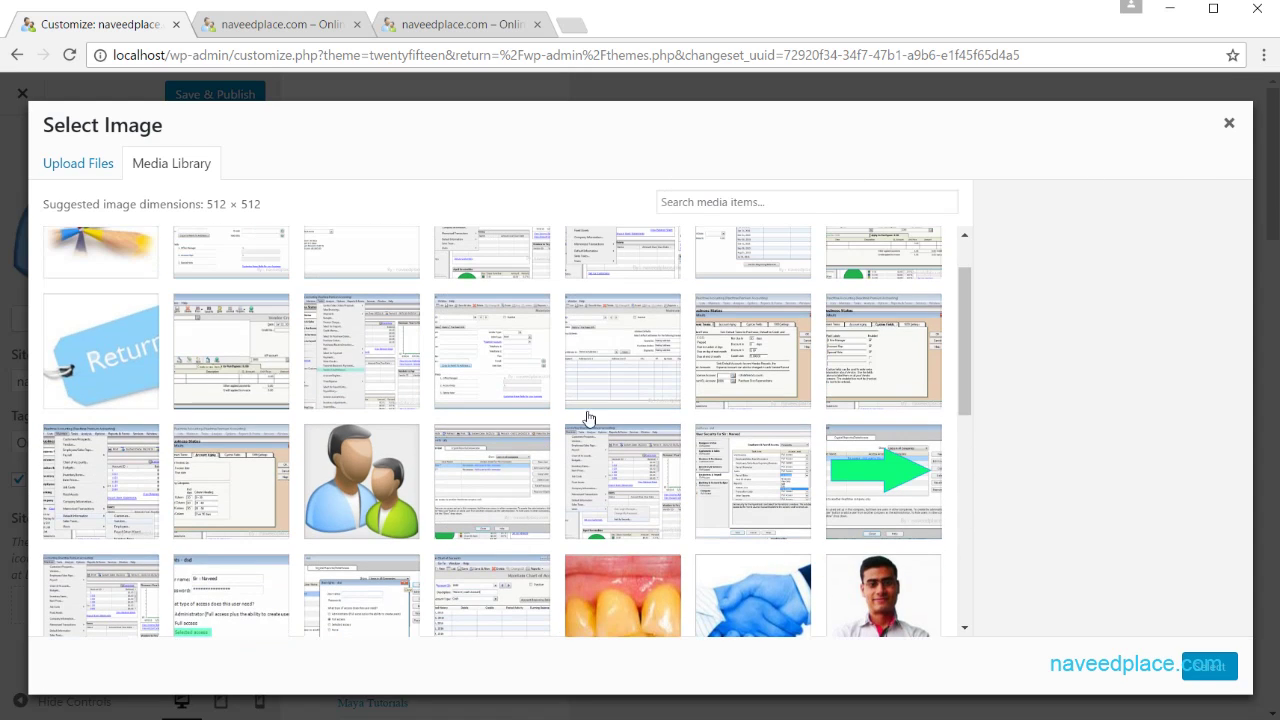
left_click_drag(966, 340, 966, 521)
left_click(650, 470)
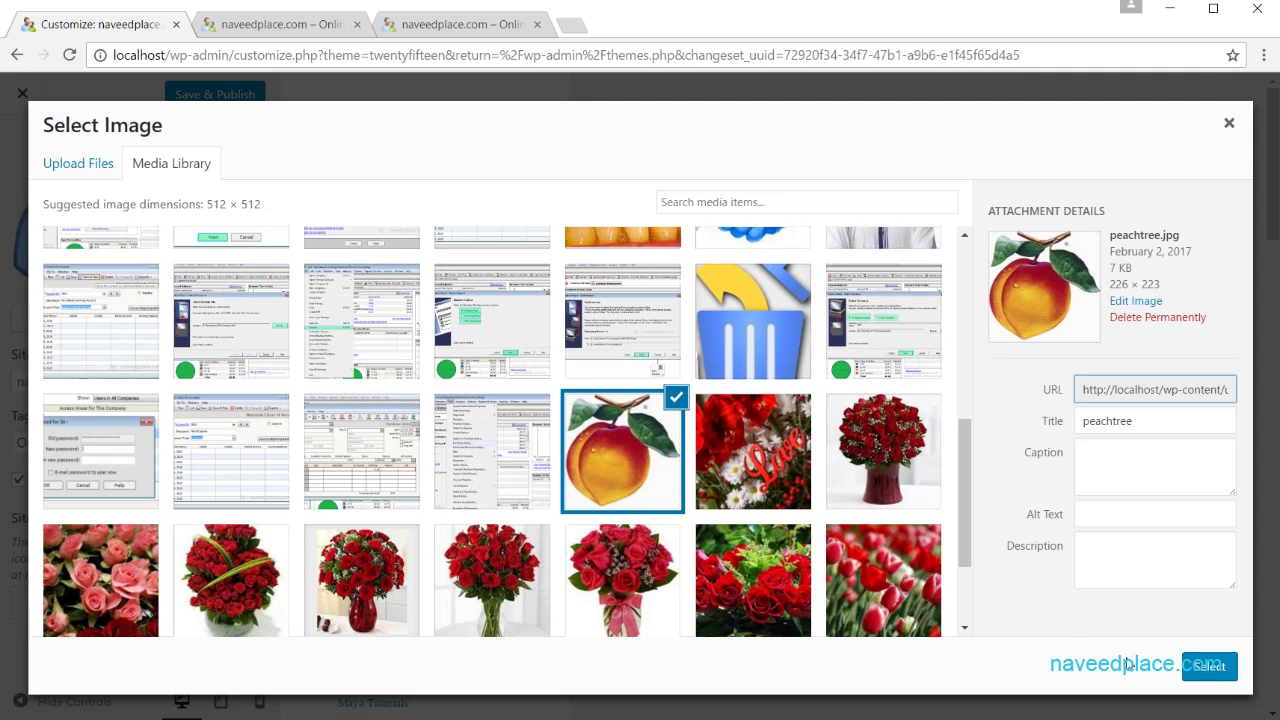
left_click(1212, 668)
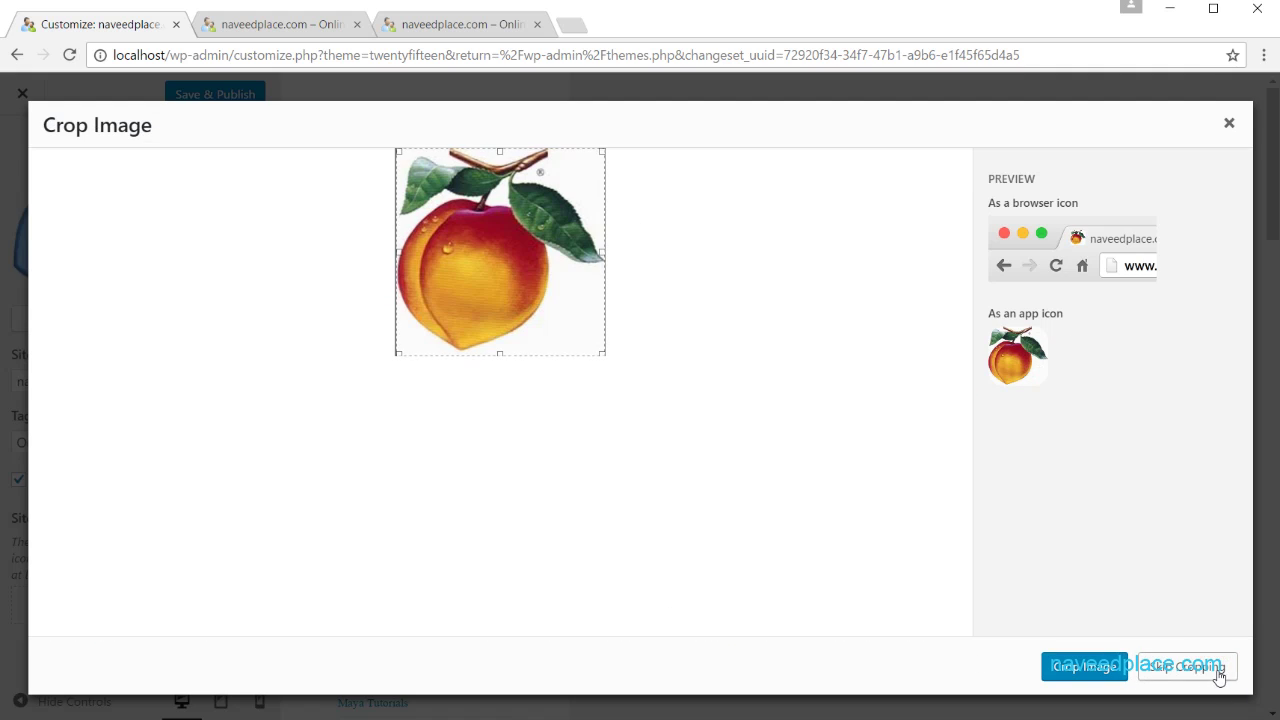
left_click(1206, 670)
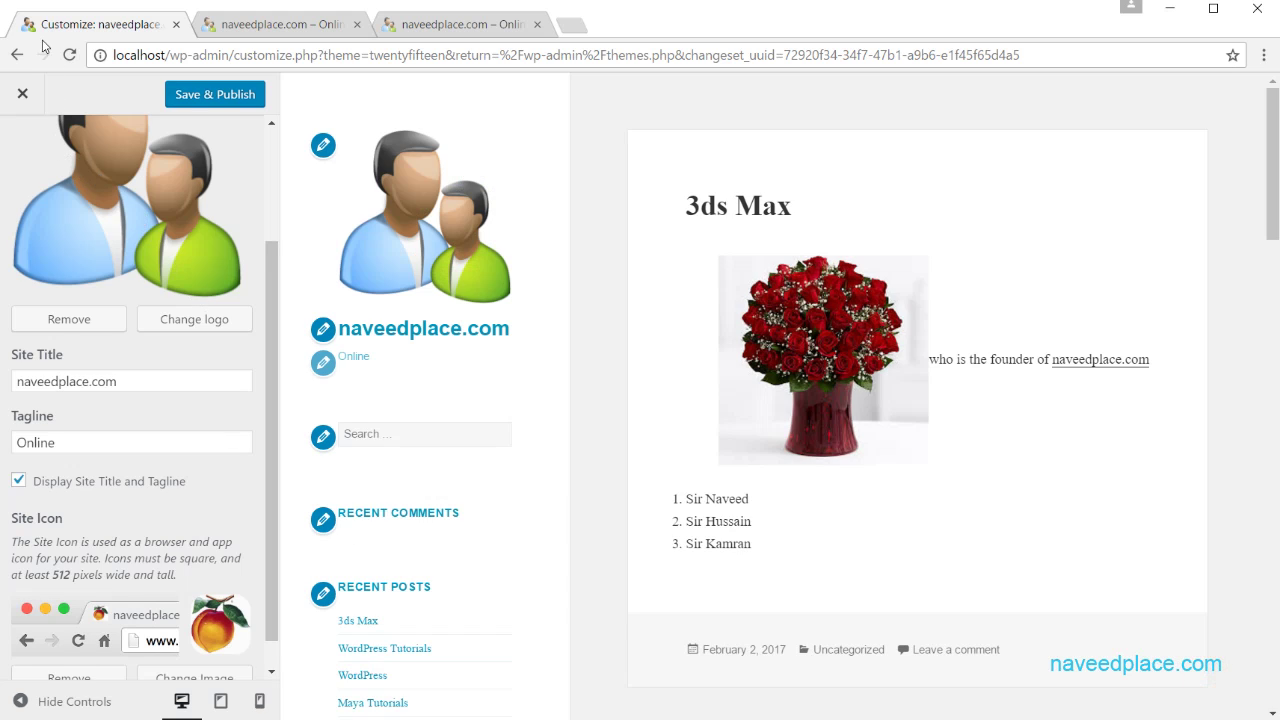
Step: Save and publish the site identity changes and reload the customizer page to refresh the browser icon
left_click(187, 97)
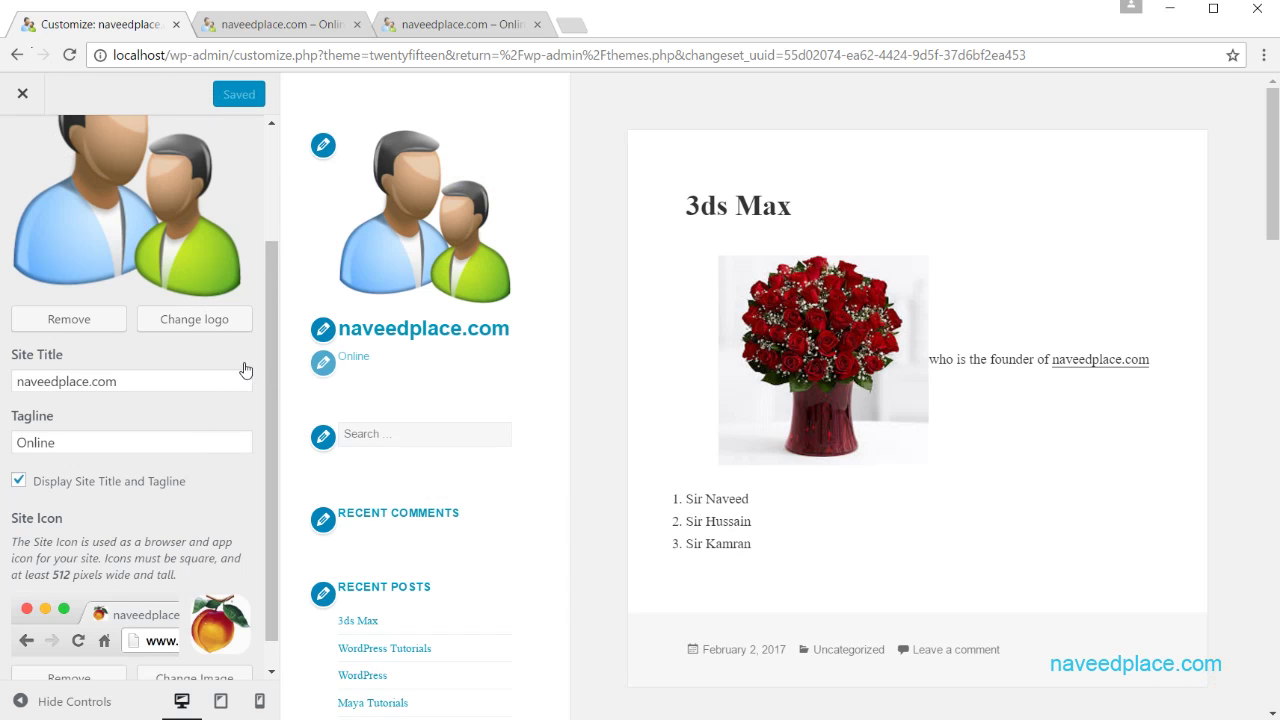
scroll(250, 365, "down", 1)
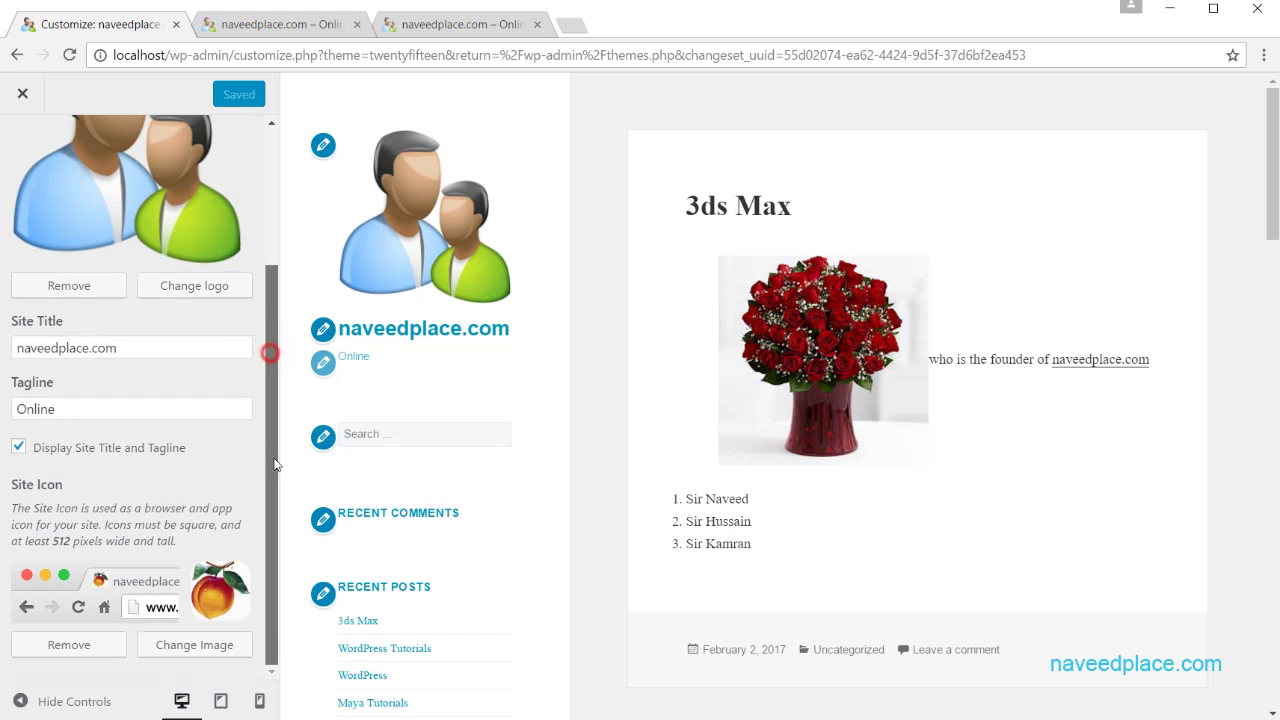
left_click(113, 55)
key("Return")
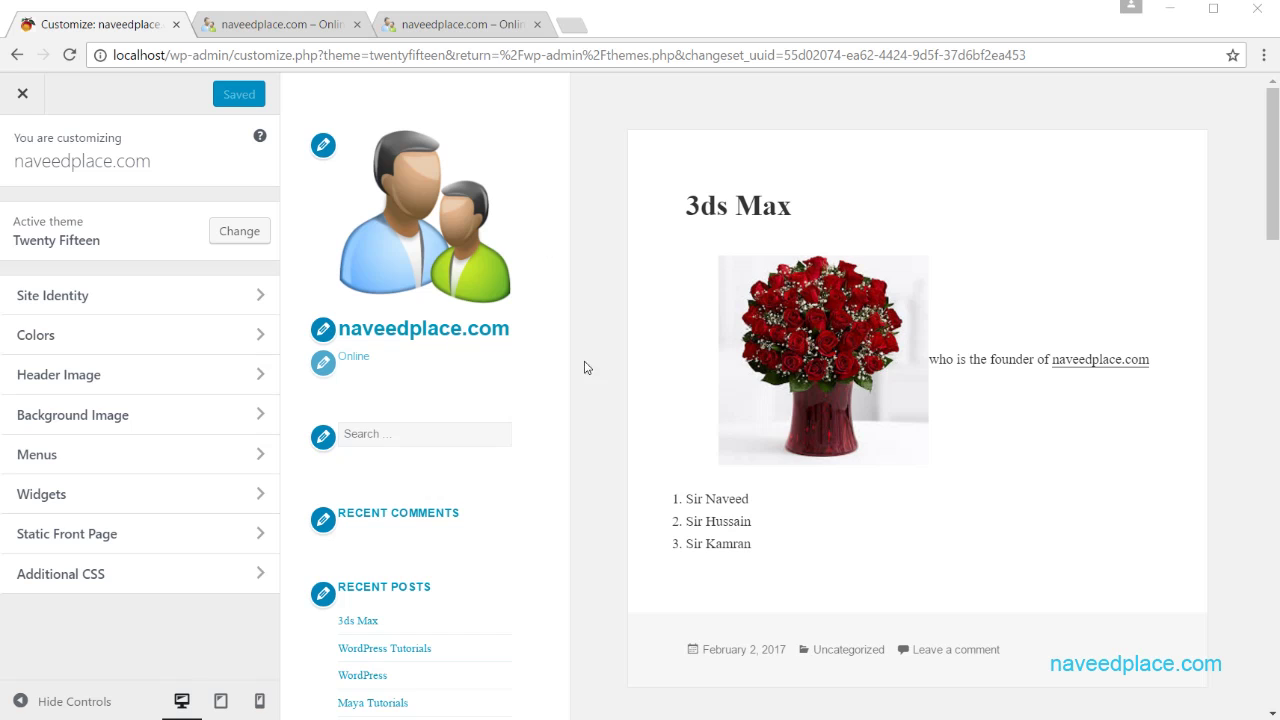
Step: Try the yellow #eeee22 as the site's background color in the Colors settings
left_click(107, 336)
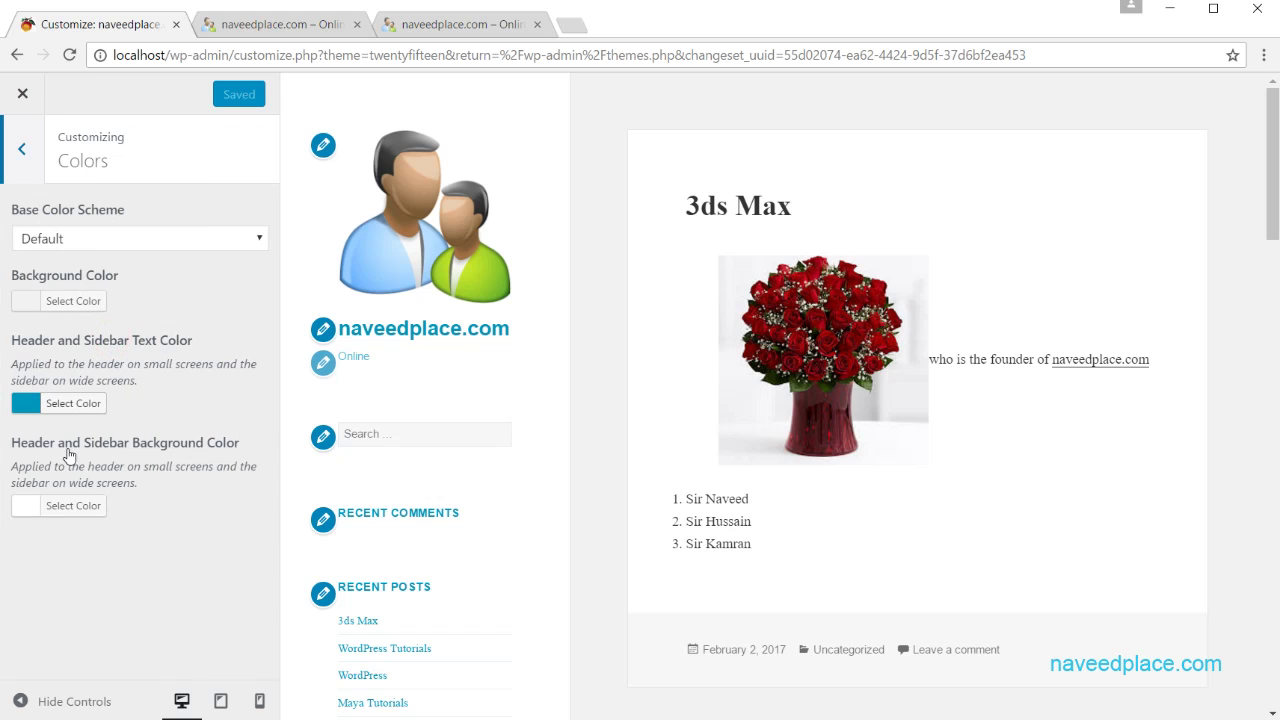
left_click(80, 312)
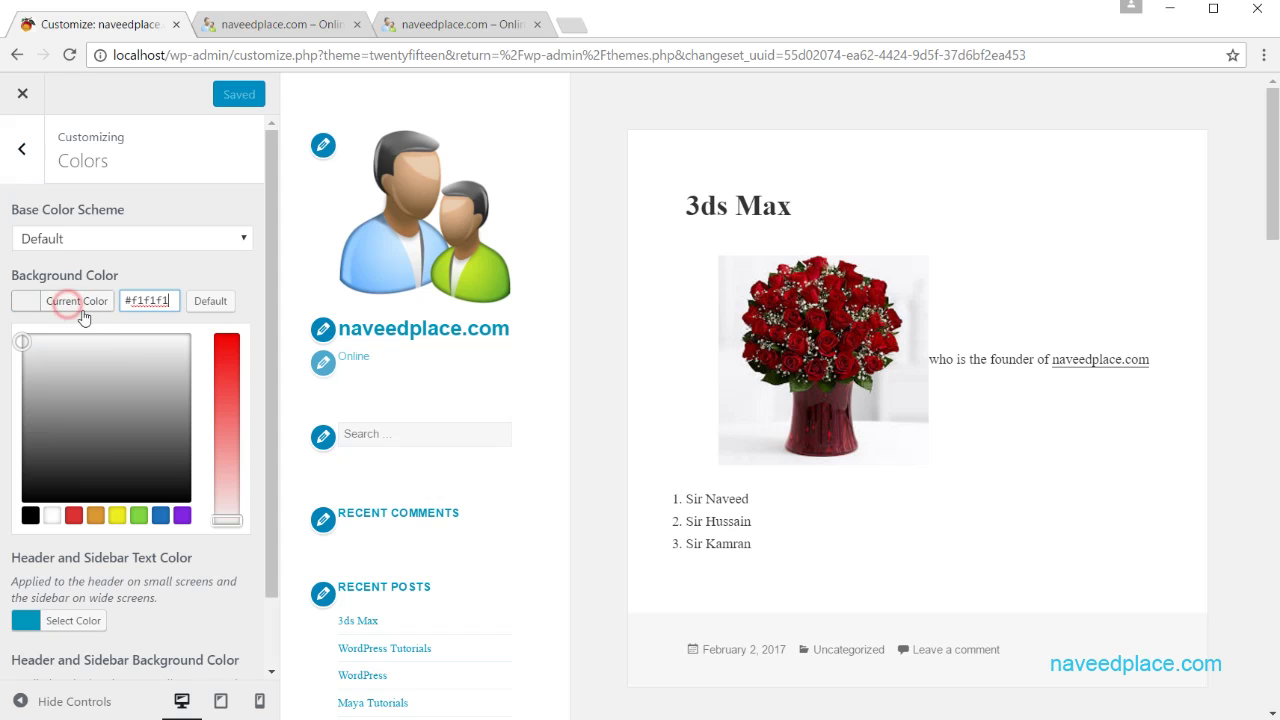
left_click(123, 440)
left_click(117, 515)
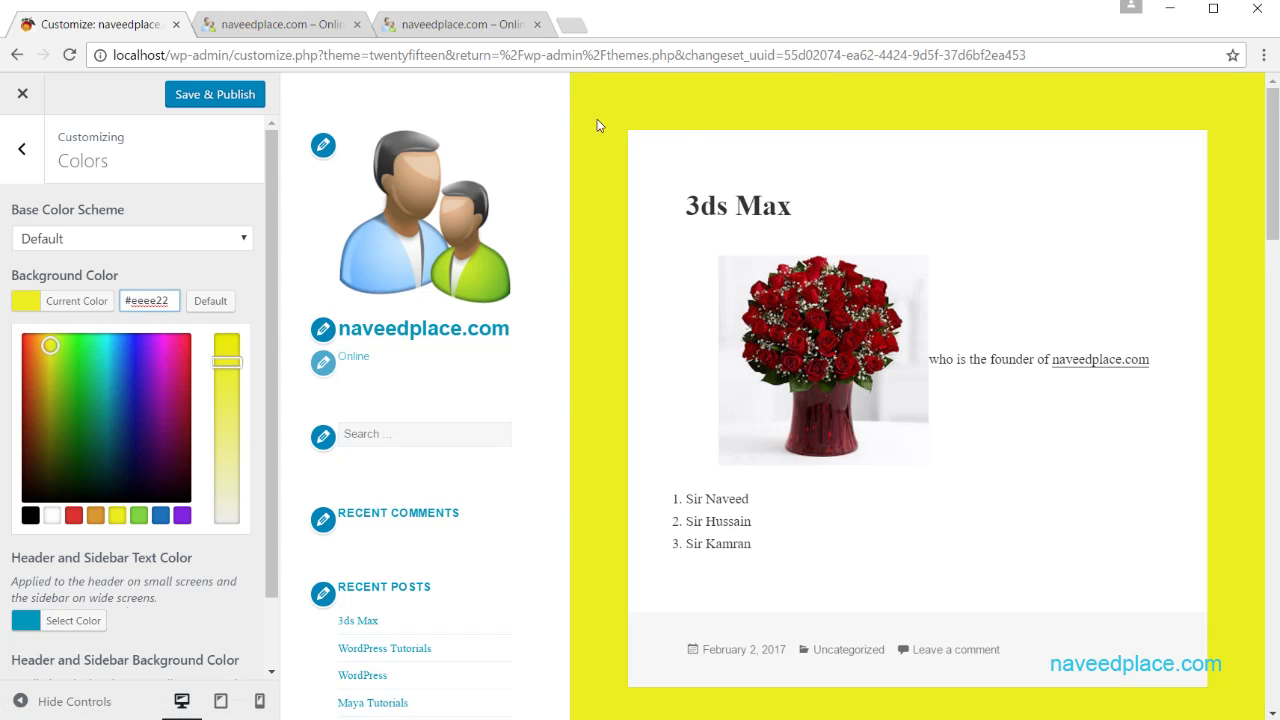
Step: Try the Dark, Yellow, Pink and Blue base color schemes, ending on Blue, and return to the main customizer options
left_click(148, 238)
left_click(94, 278)
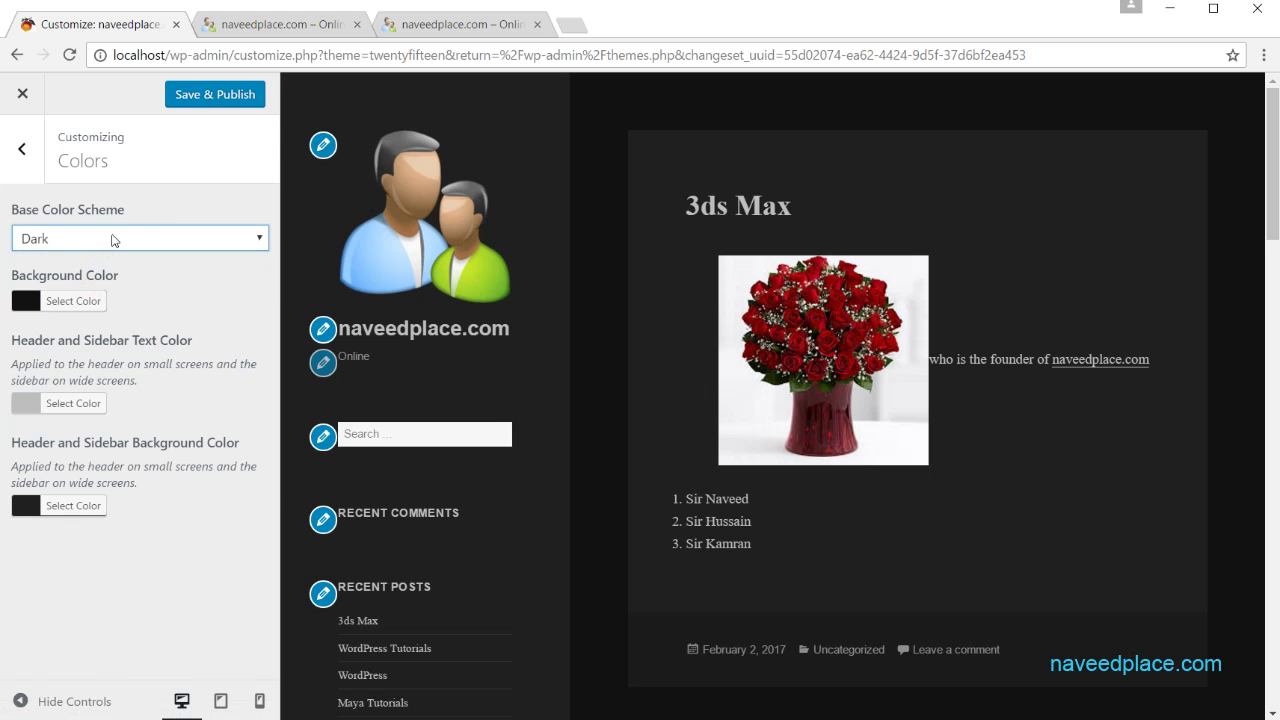
left_click(118, 240)
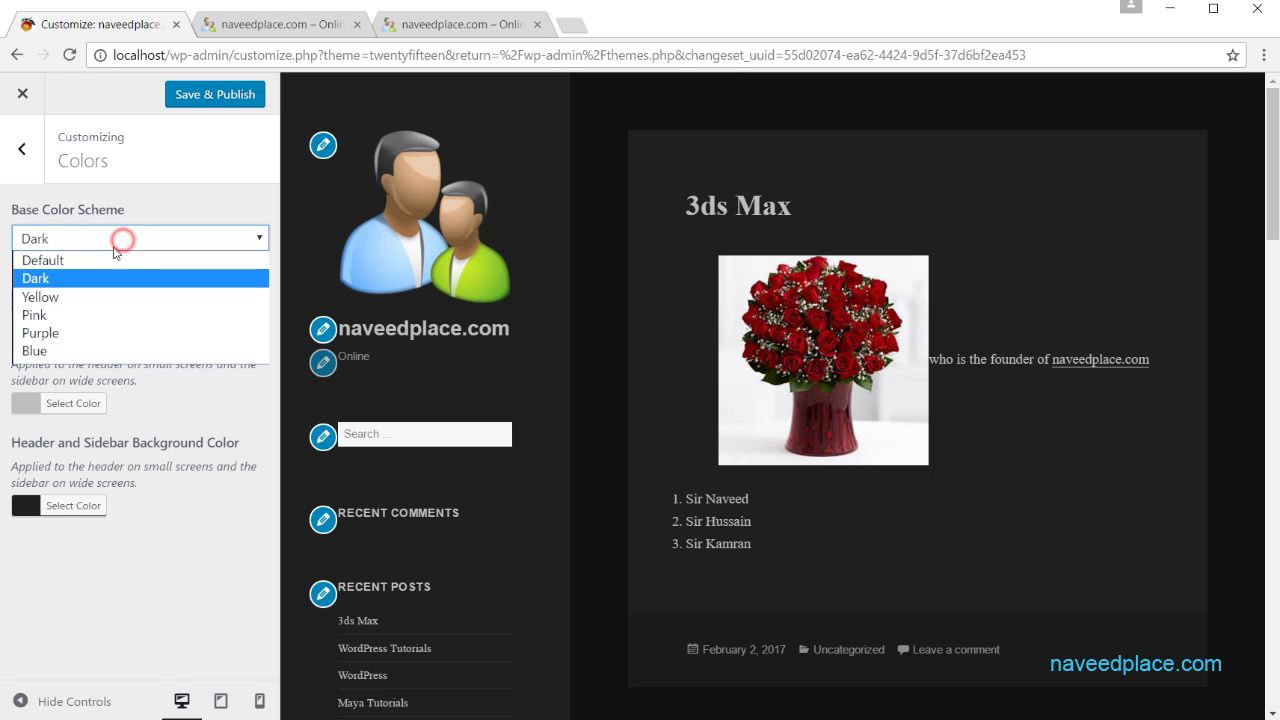
left_click(90, 294)
left_click(133, 237)
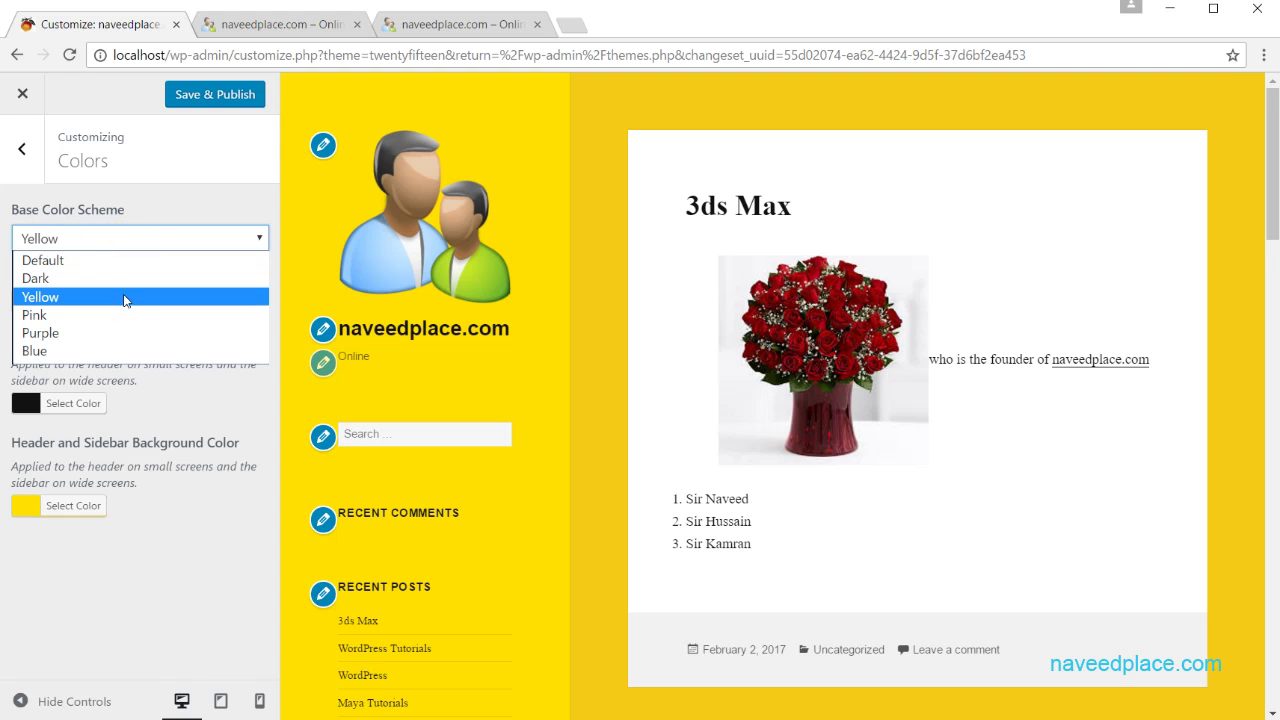
left_click(125, 315)
left_click(128, 243)
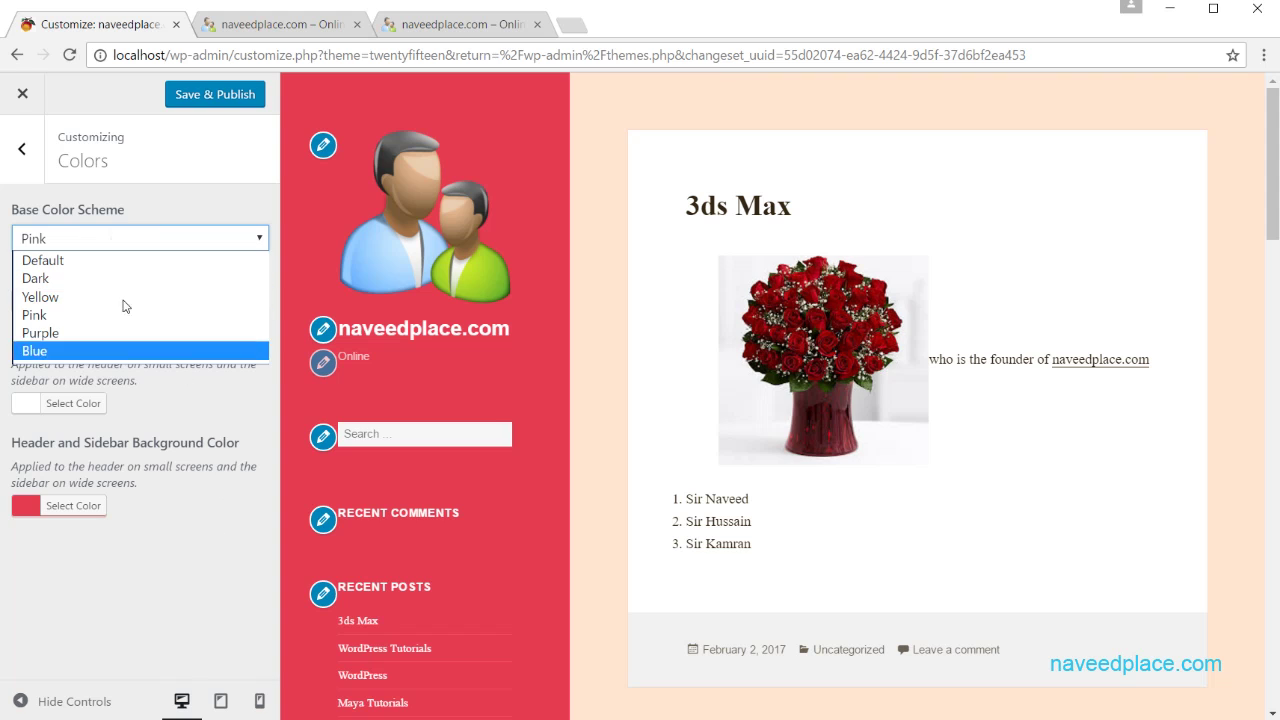
left_click(60, 346)
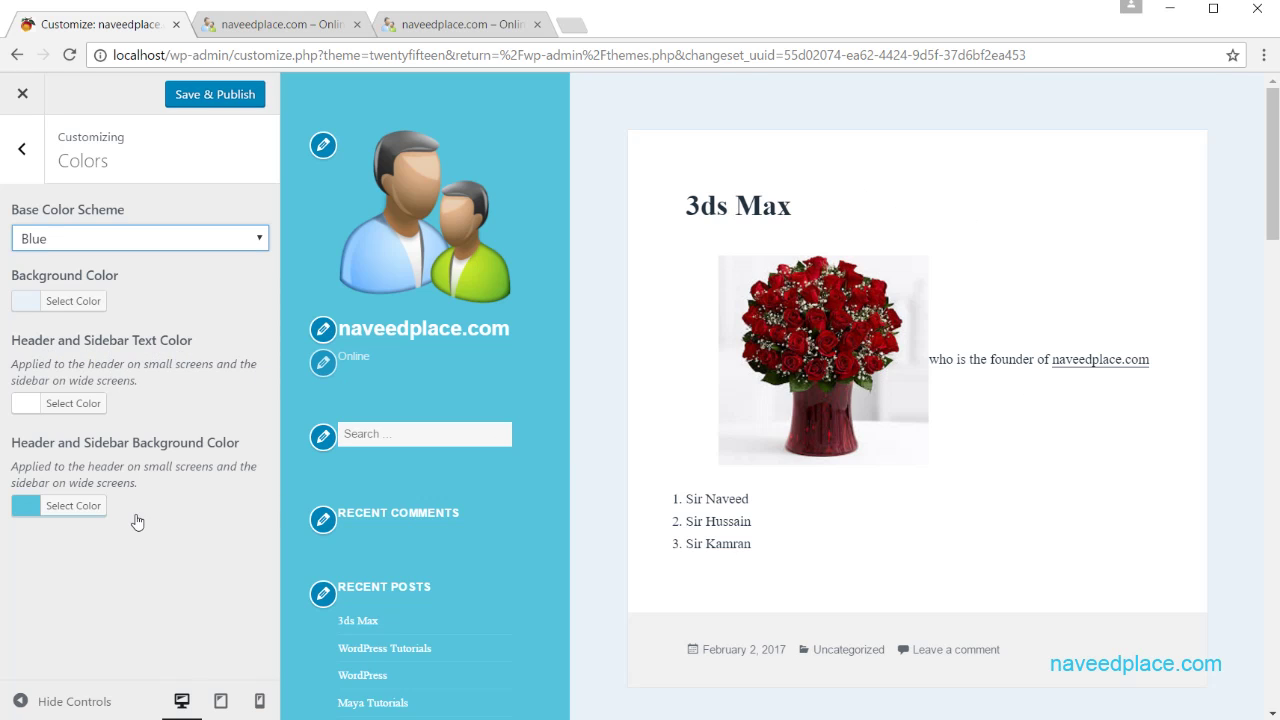
left_click(22, 148)
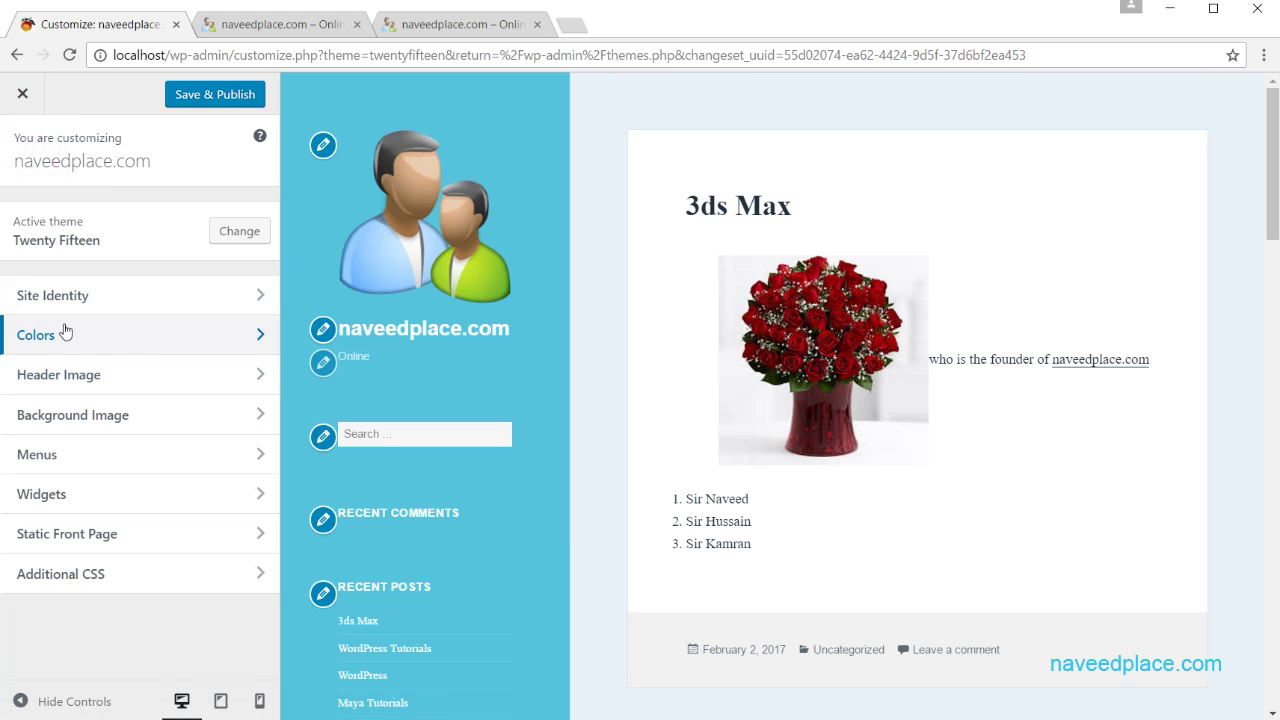
Step: Examine the Header Image settings, including the recommended size and previously uploaded headers, and return to the main options
left_click(111, 388)
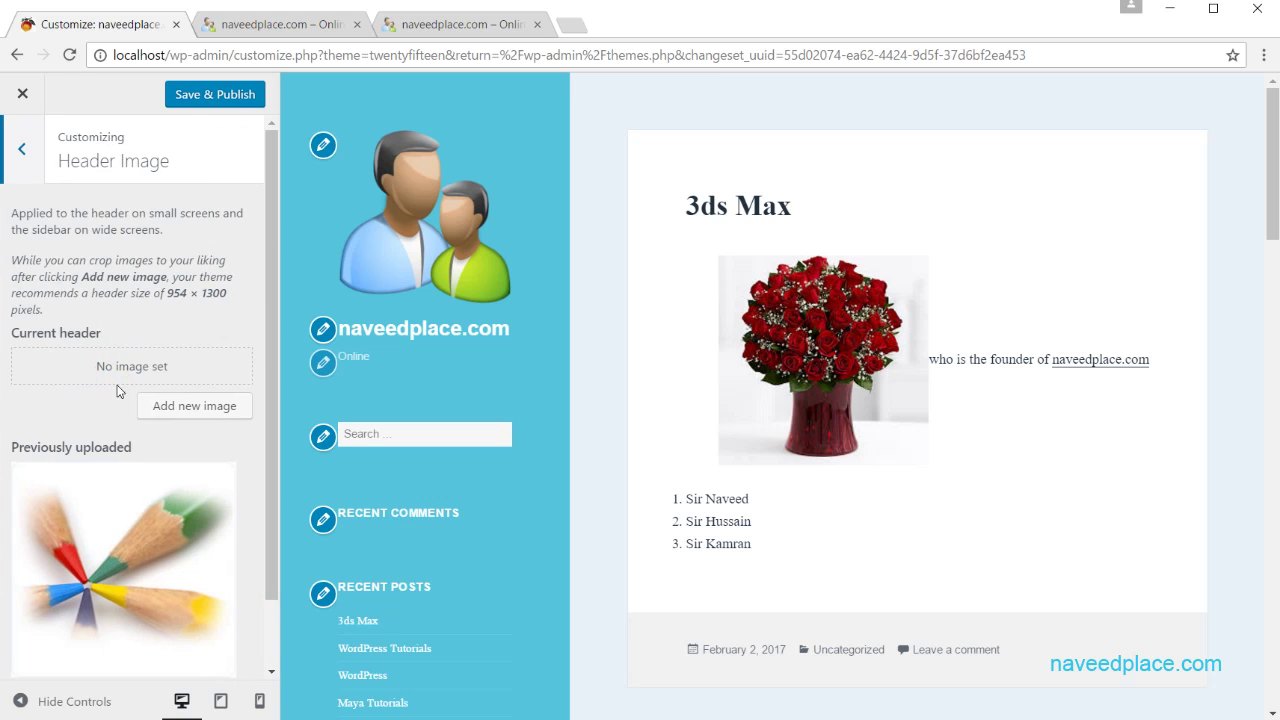
left_click_drag(269, 283, 279, 374)
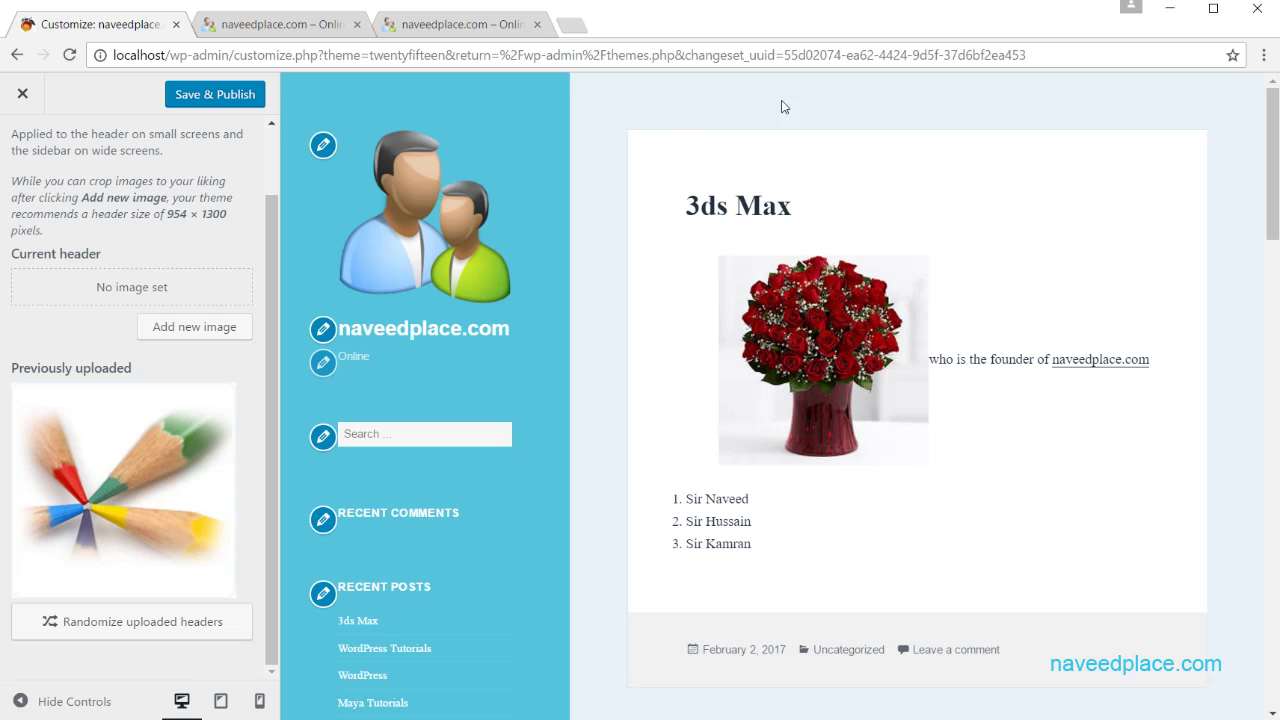
scroll(331, 399, "down", 10)
scroll(150, 450, "up", 2)
scroll(641, 372, "up", 10)
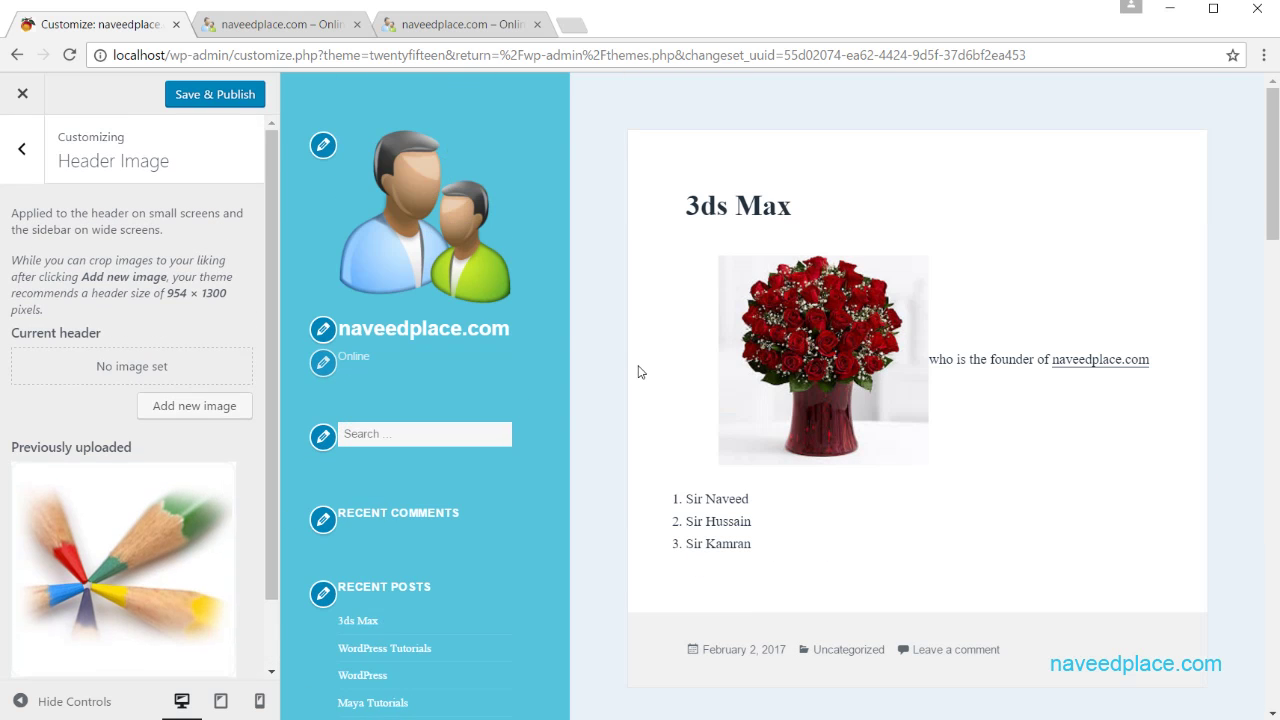
left_click(28, 150)
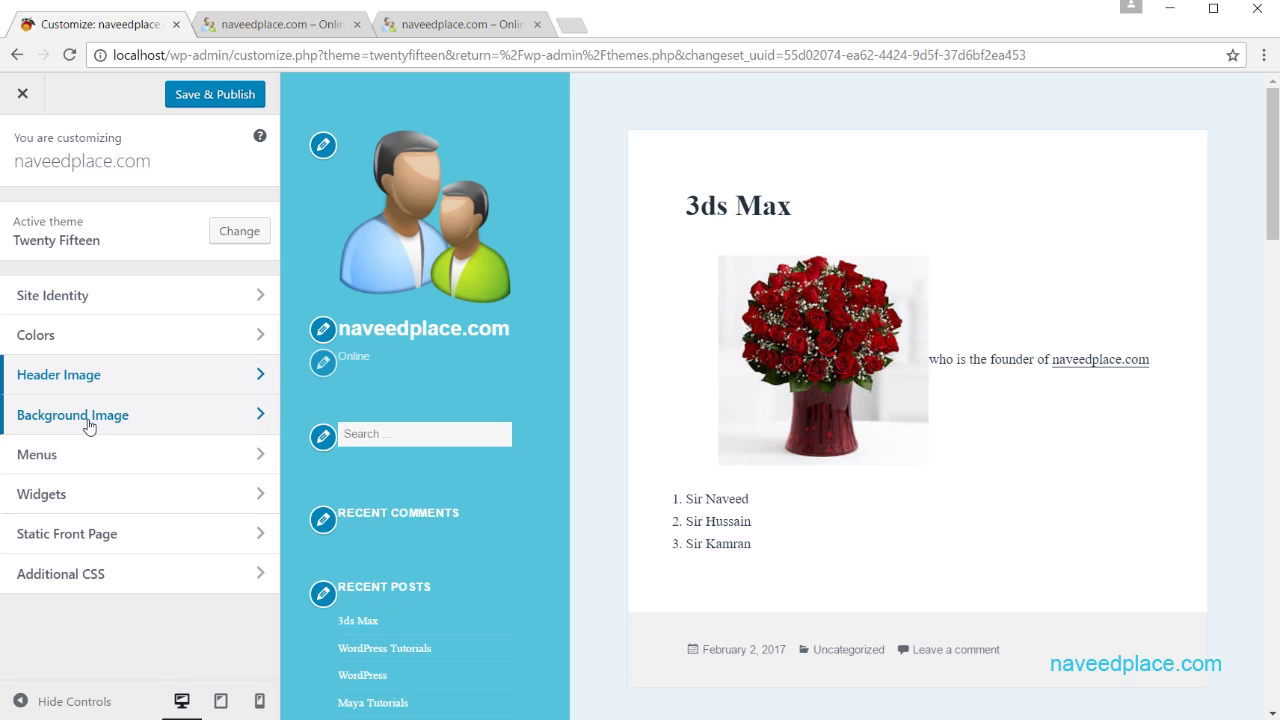
Step: Try the colored pencils picture from the media library as an uncropped header image and hide it again
left_click(117, 382)
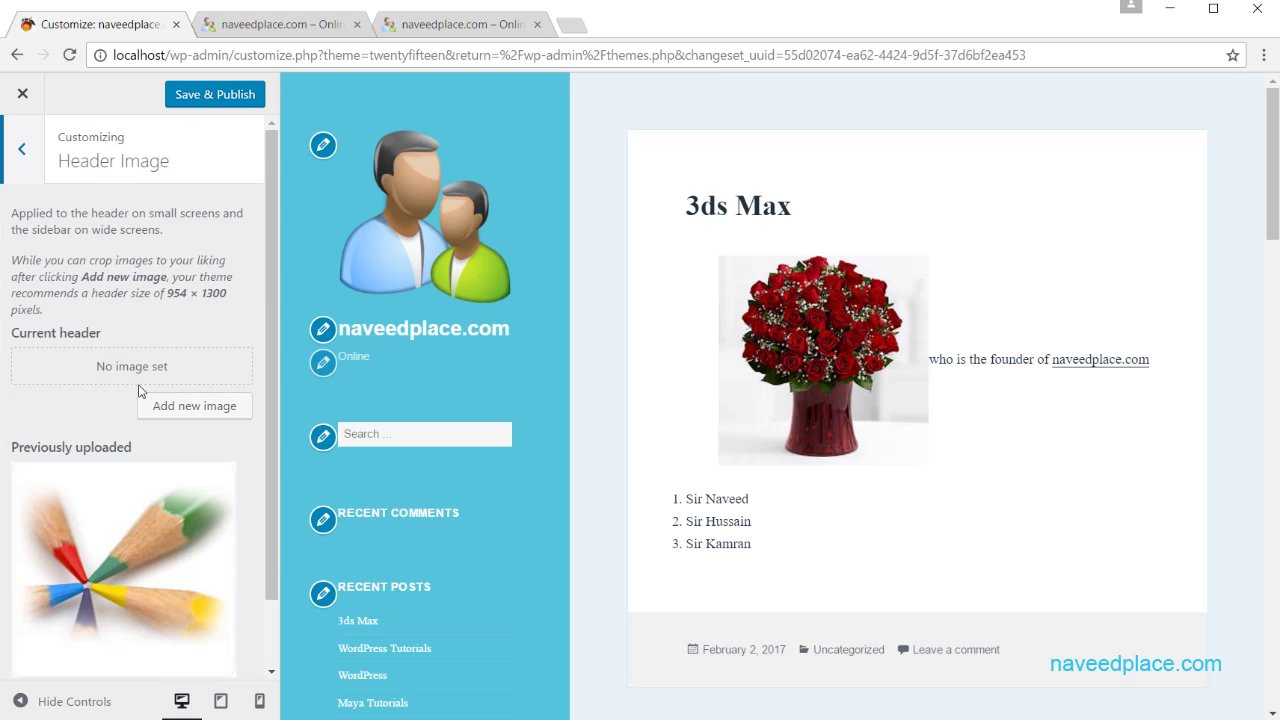
left_click(189, 410)
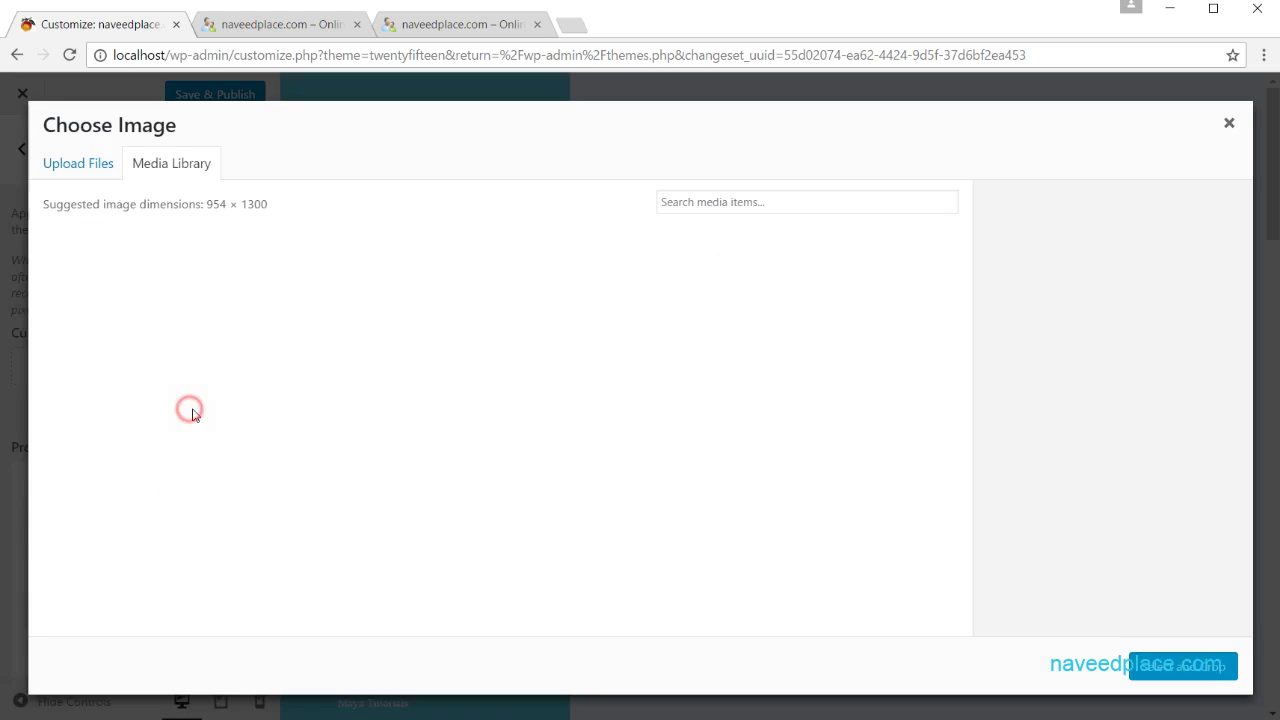
left_click(126, 308)
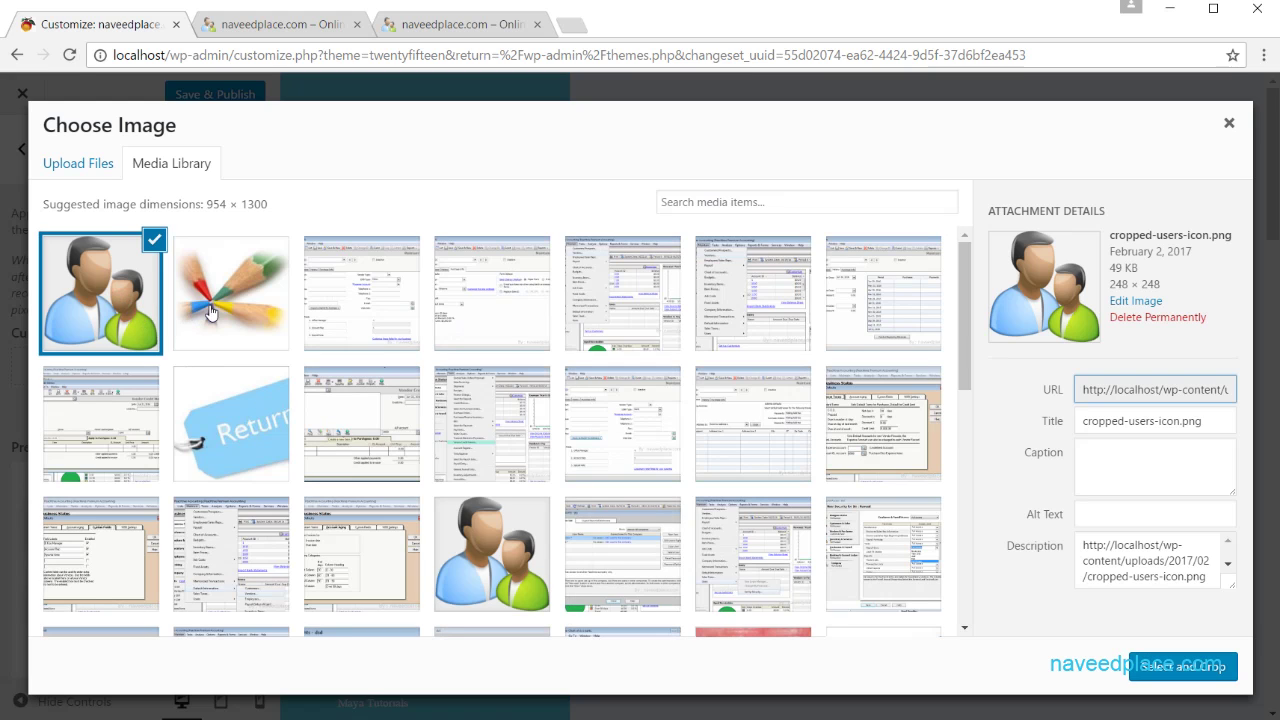
left_click(255, 311)
left_click(1183, 666)
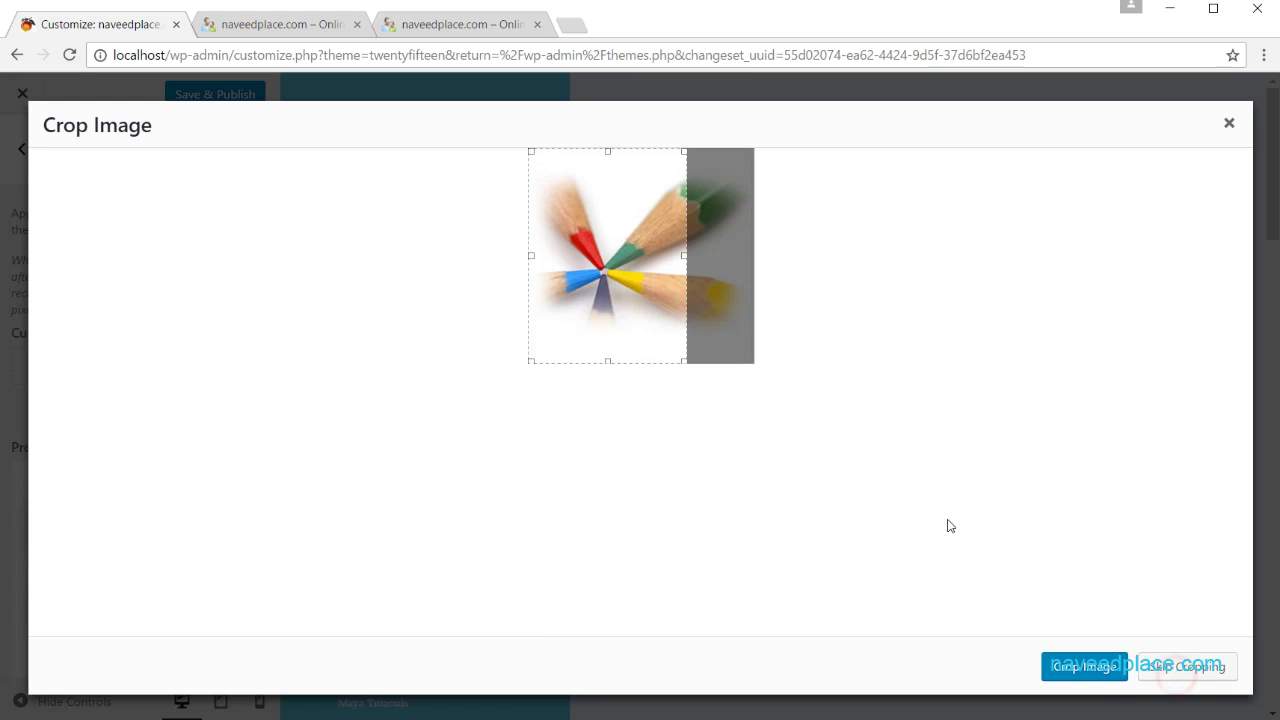
left_click(1186, 670)
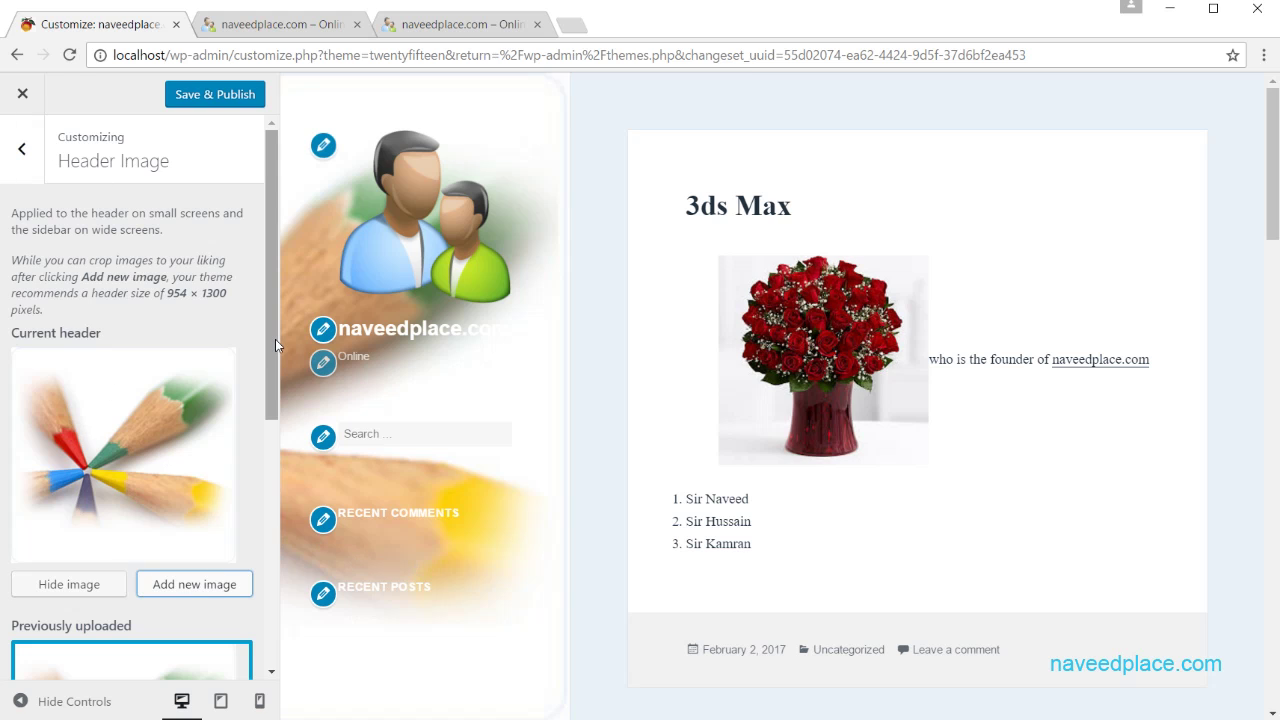
left_click_drag(275, 339, 273, 399)
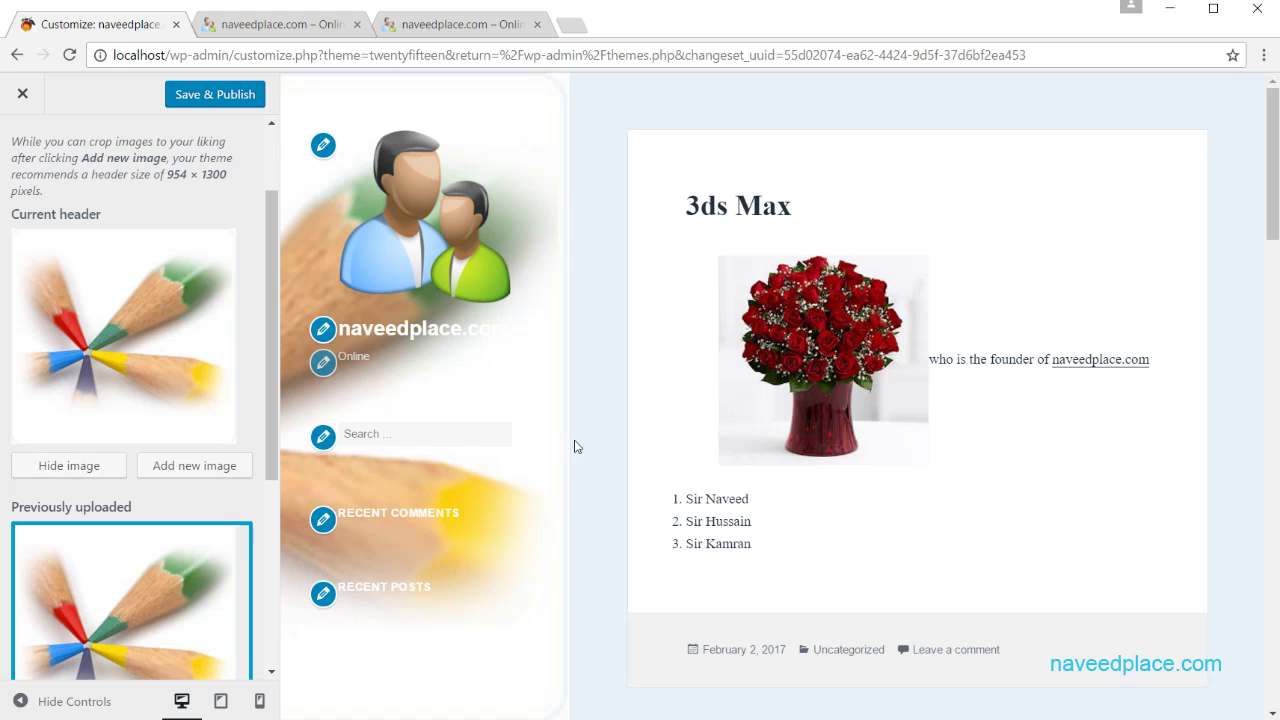
left_click(88, 468)
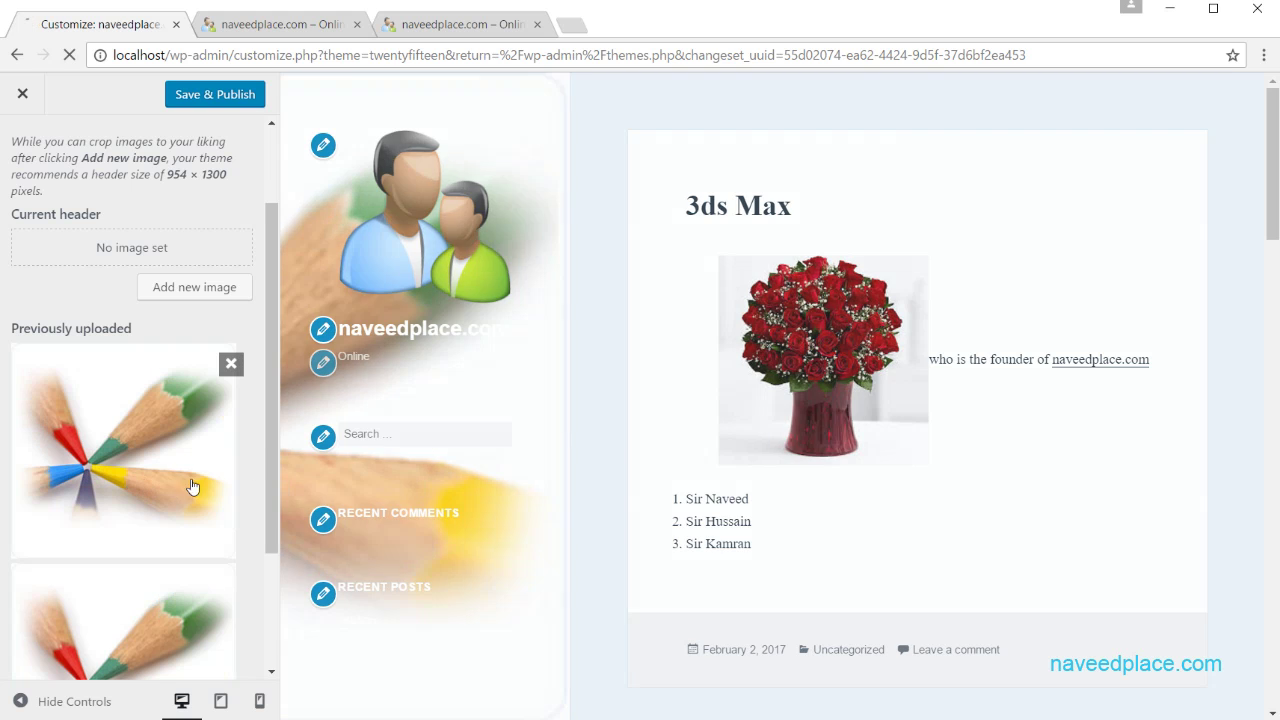
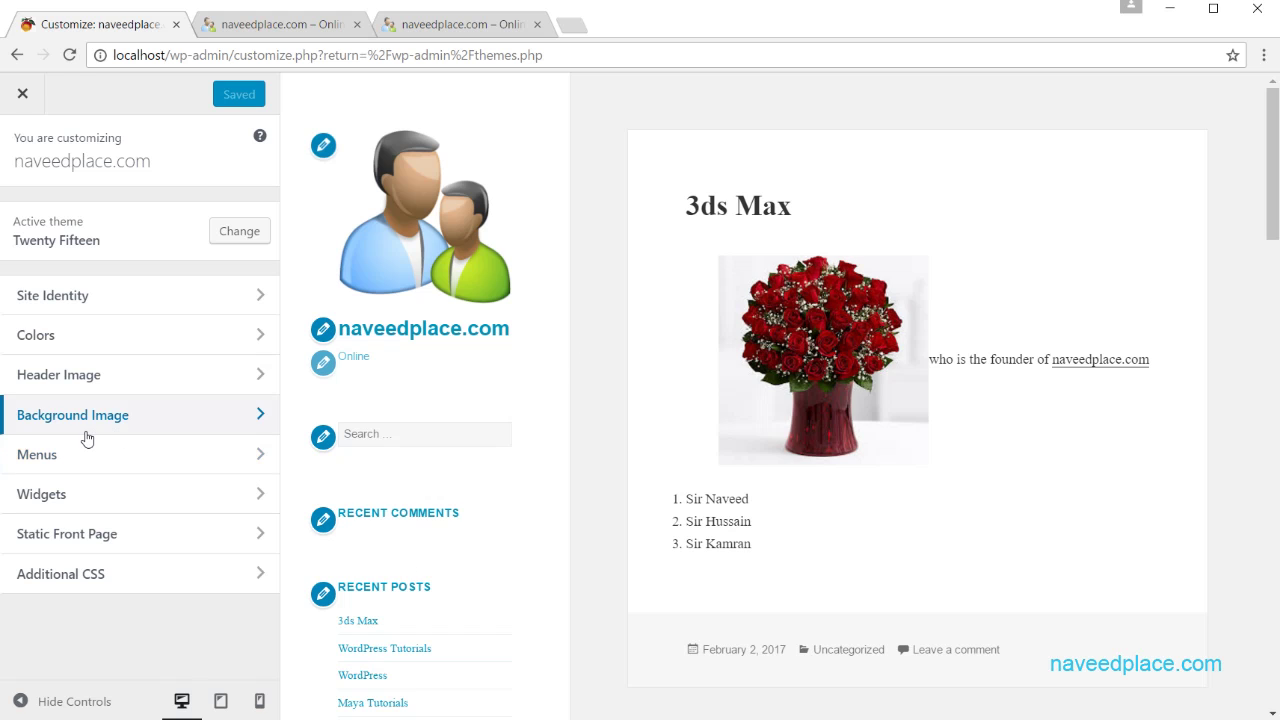
Step: Set the red rose bouquet with green leaf strands from the media library as the site's background image
left_click(148, 418)
left_click(208, 288)
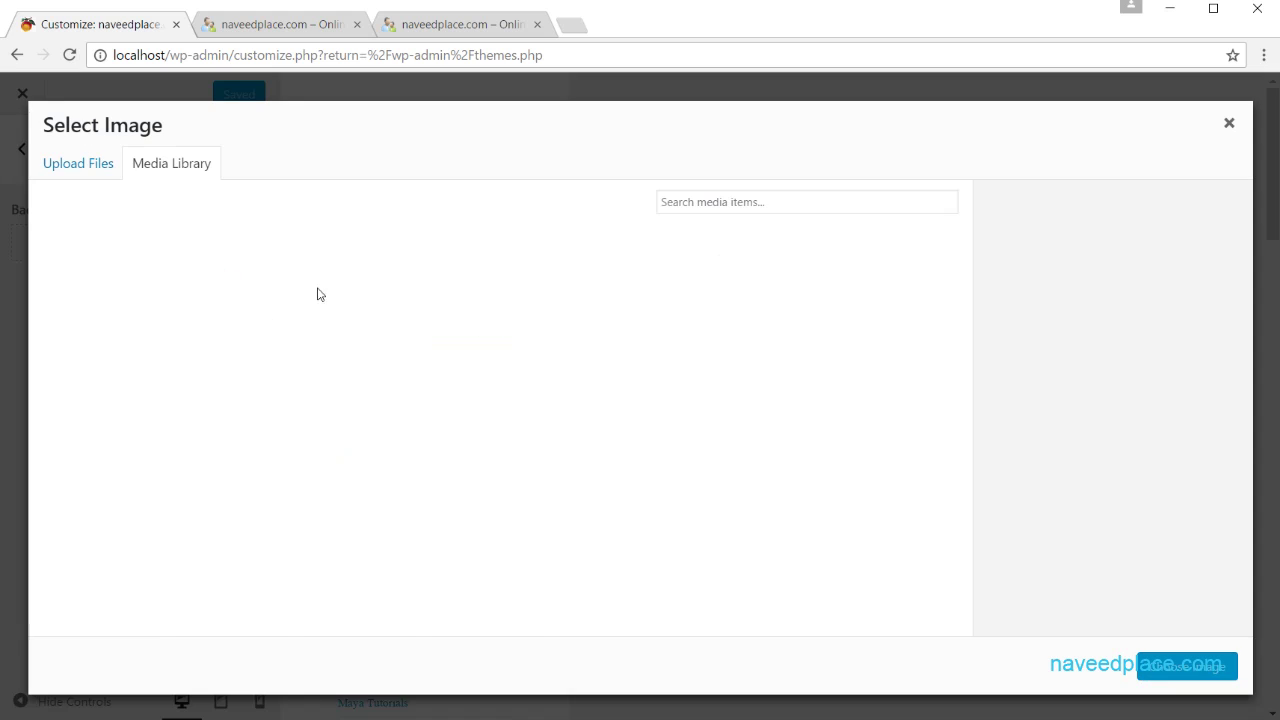
left_click_drag(966, 275, 880, 543)
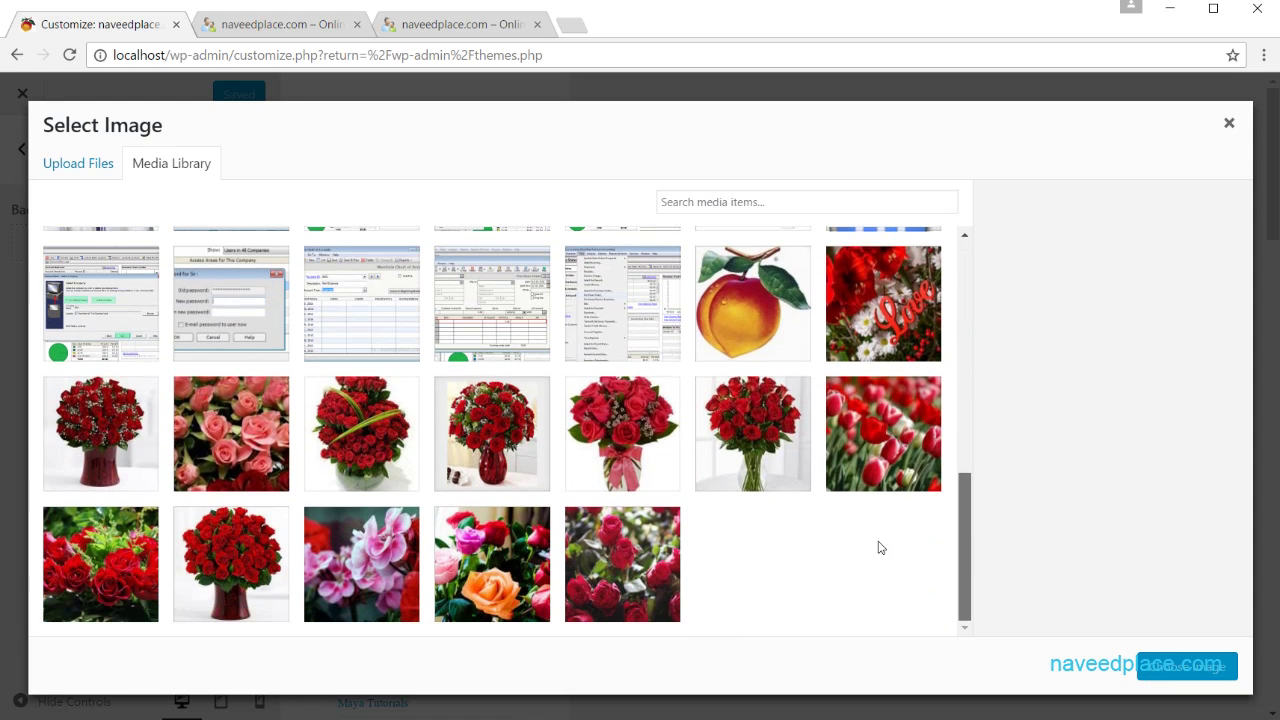
left_click(366, 432)
left_click(1212, 676)
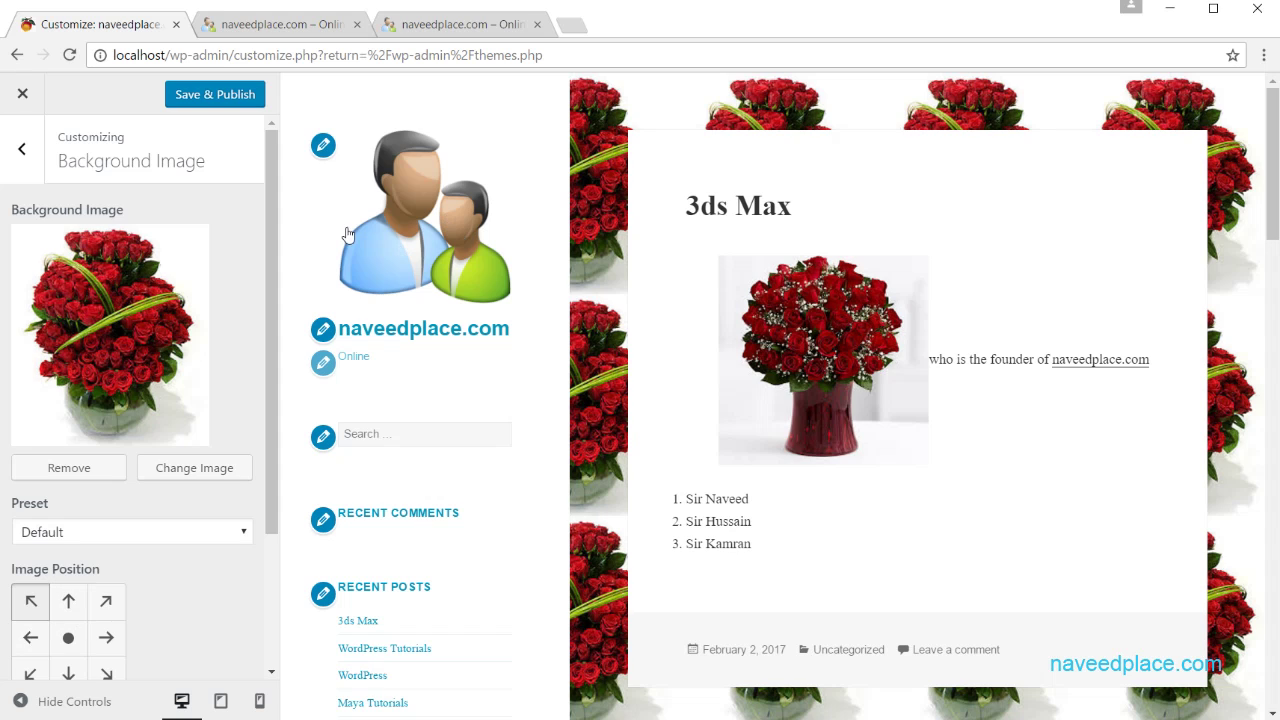
Step: Try different image positions for the site background, including top right, center and bottom left, ending on bottom center
left_click(69, 603)
left_click(105, 604)
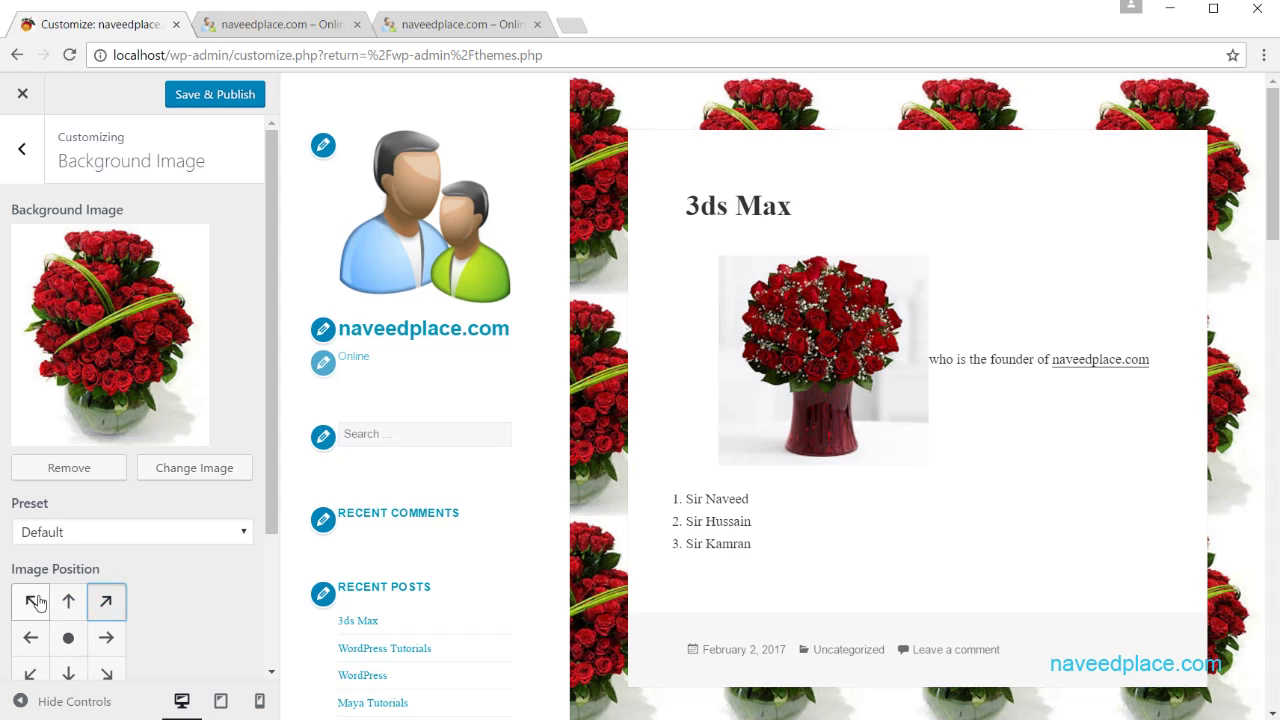
scroll(279, 454, "down", 2)
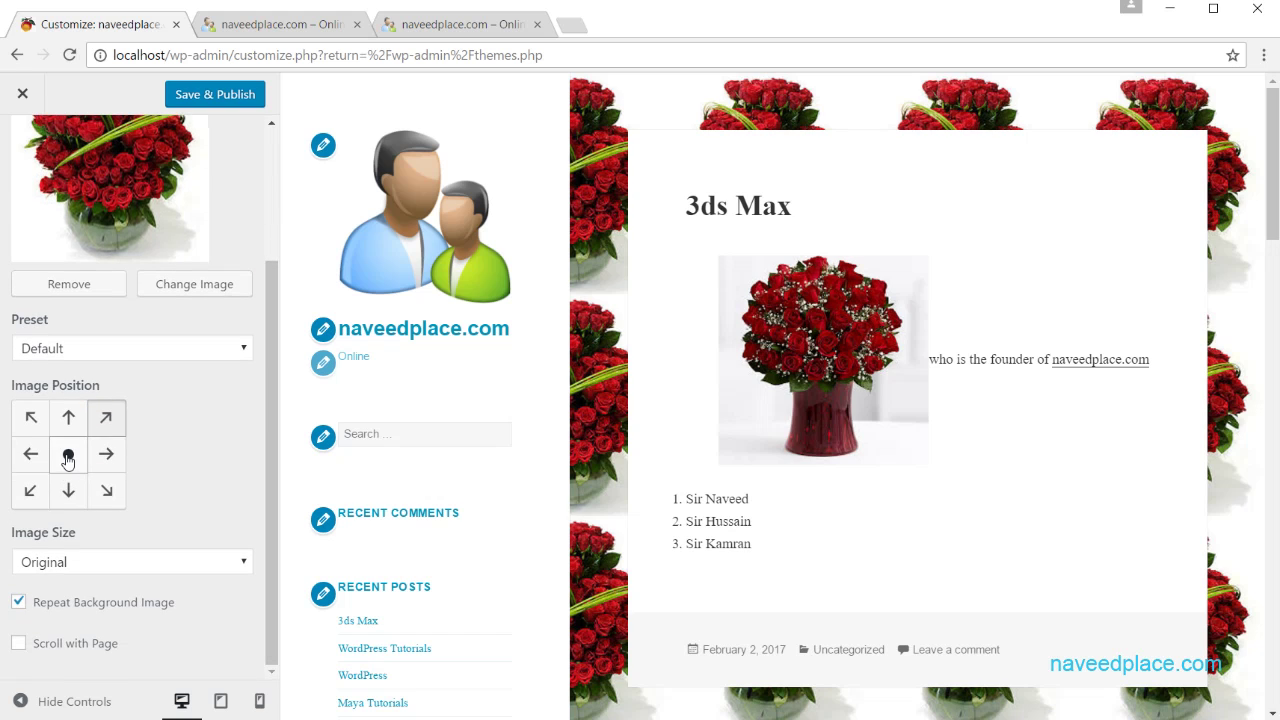
left_click(68, 454)
left_click(106, 454)
left_click(30, 454)
left_click(30, 490)
left_click(68, 490)
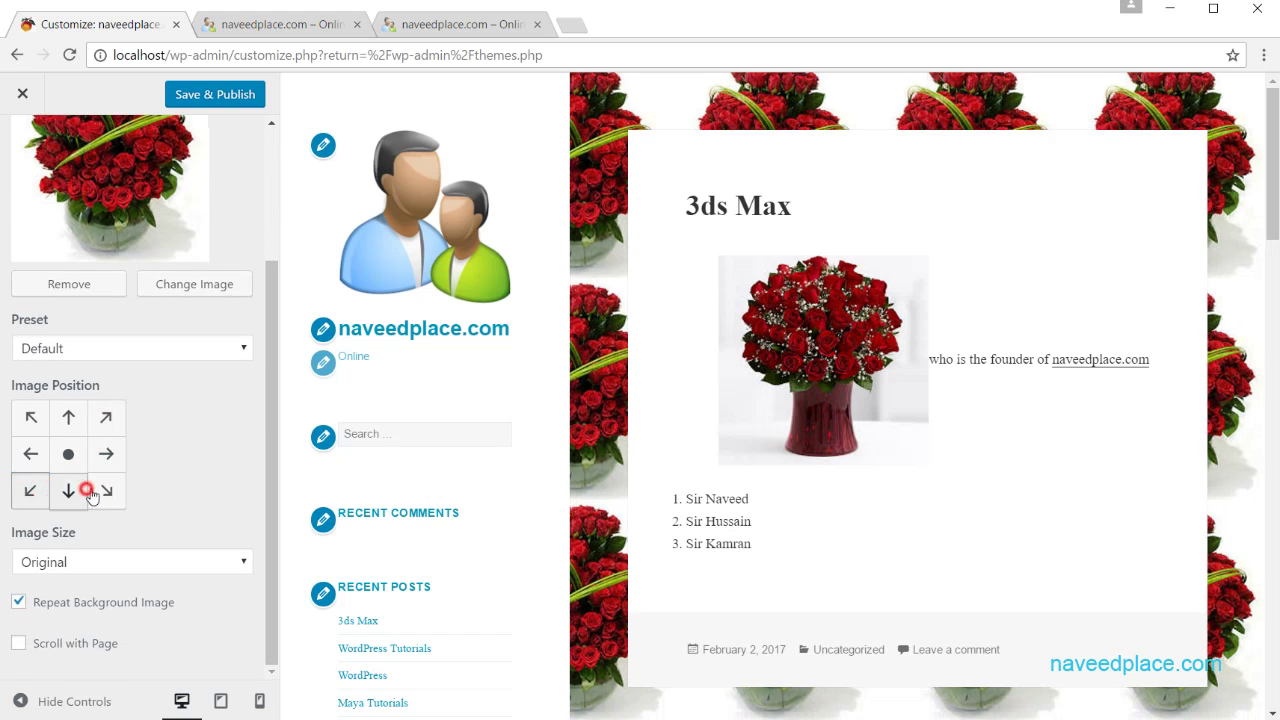
Step: Try the Fit to Screen and Fill Screen background sizes, ending on Fit to Screen, and switch Scroll with Page on and off again
left_click(141, 562)
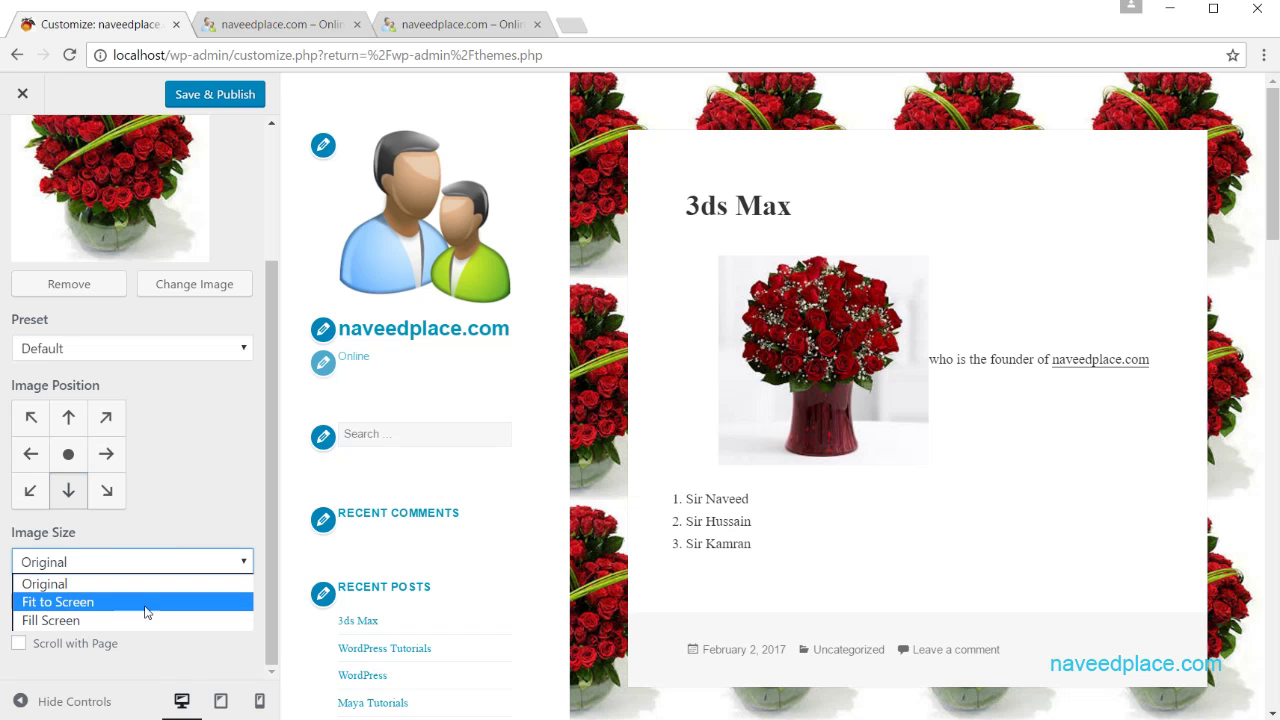
left_click(102, 600)
left_click(131, 571)
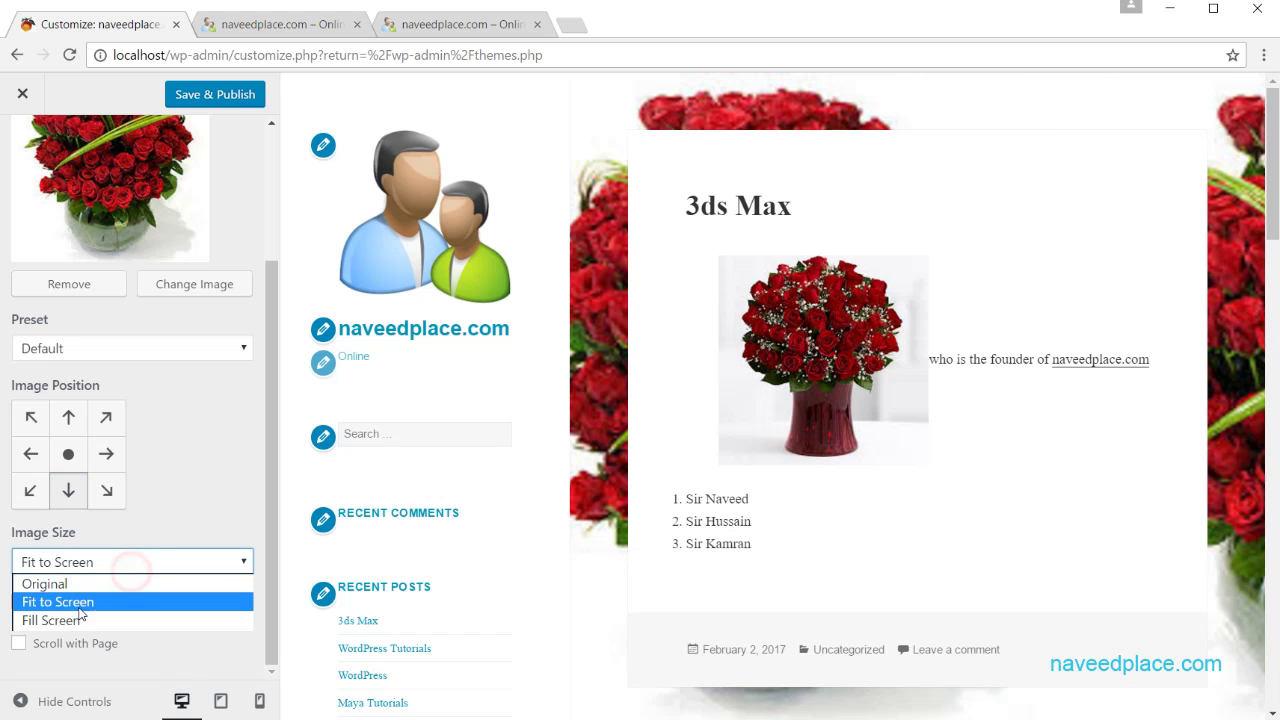
left_click(76, 617)
left_click(129, 571)
left_click(125, 600)
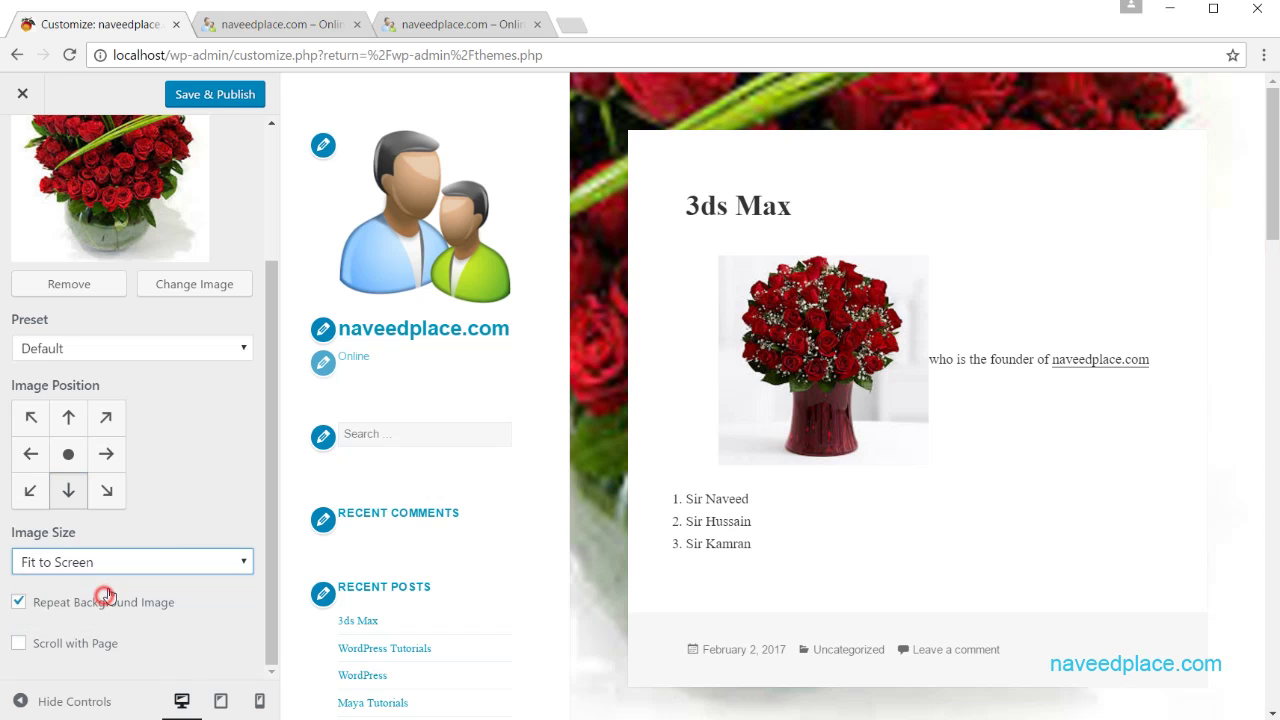
left_click(120, 563)
left_click(112, 662)
left_click(40, 650)
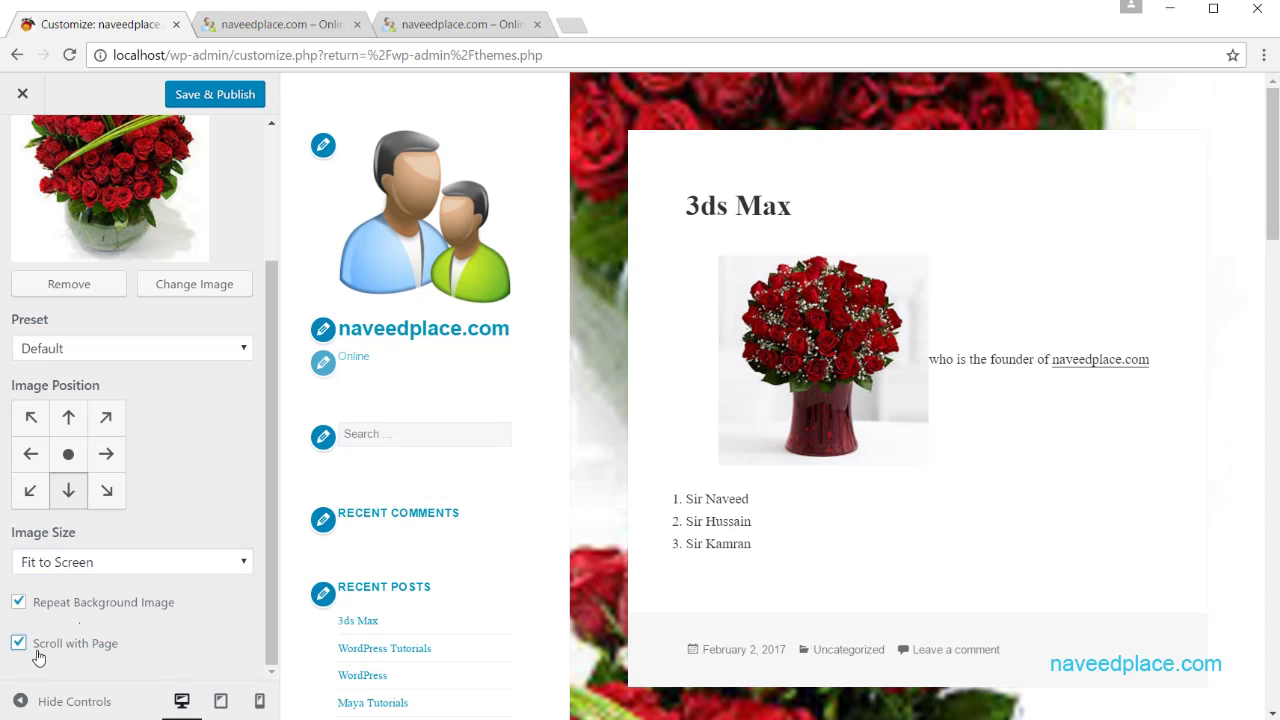
left_click(40, 655)
Step: Replace the background image with the colorful roses picture images-2.jpg from the media library and return to the main customizer options
scroll(80, 425, "up", 2)
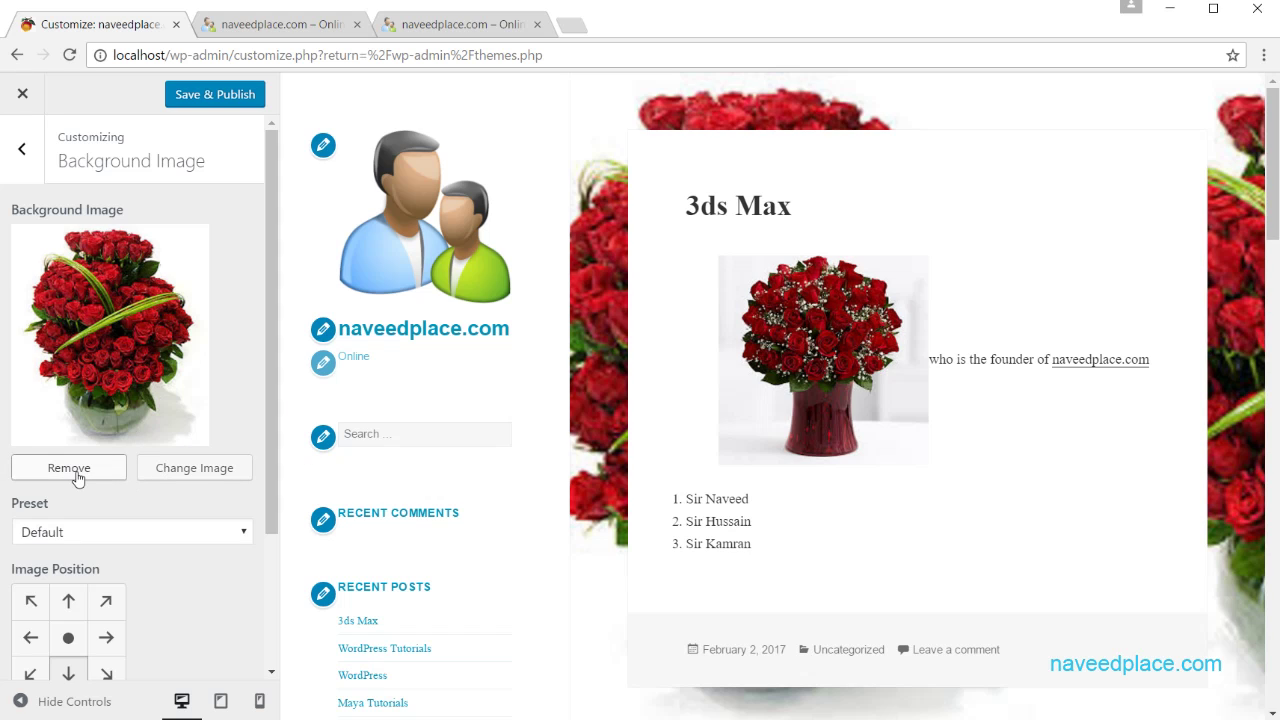
left_click(203, 474)
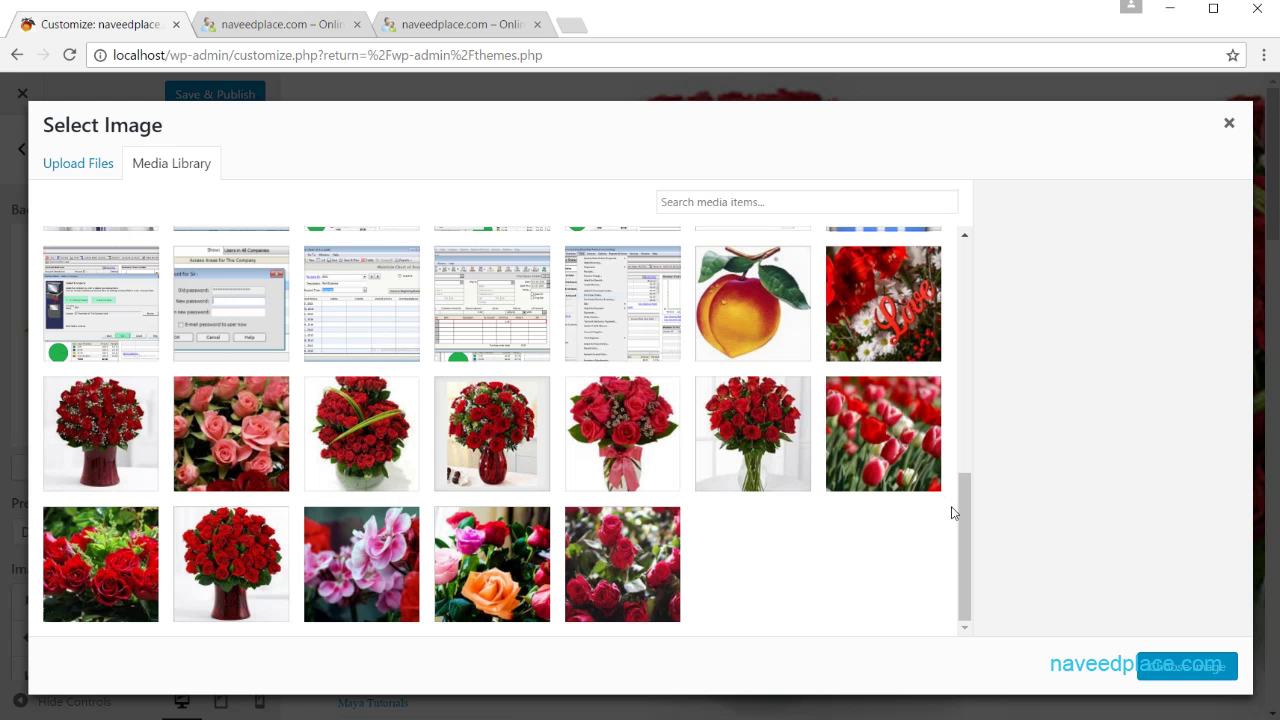
scroll(966, 500, "up", 3)
scroll(975, 490, "down", 3)
left_click(538, 602)
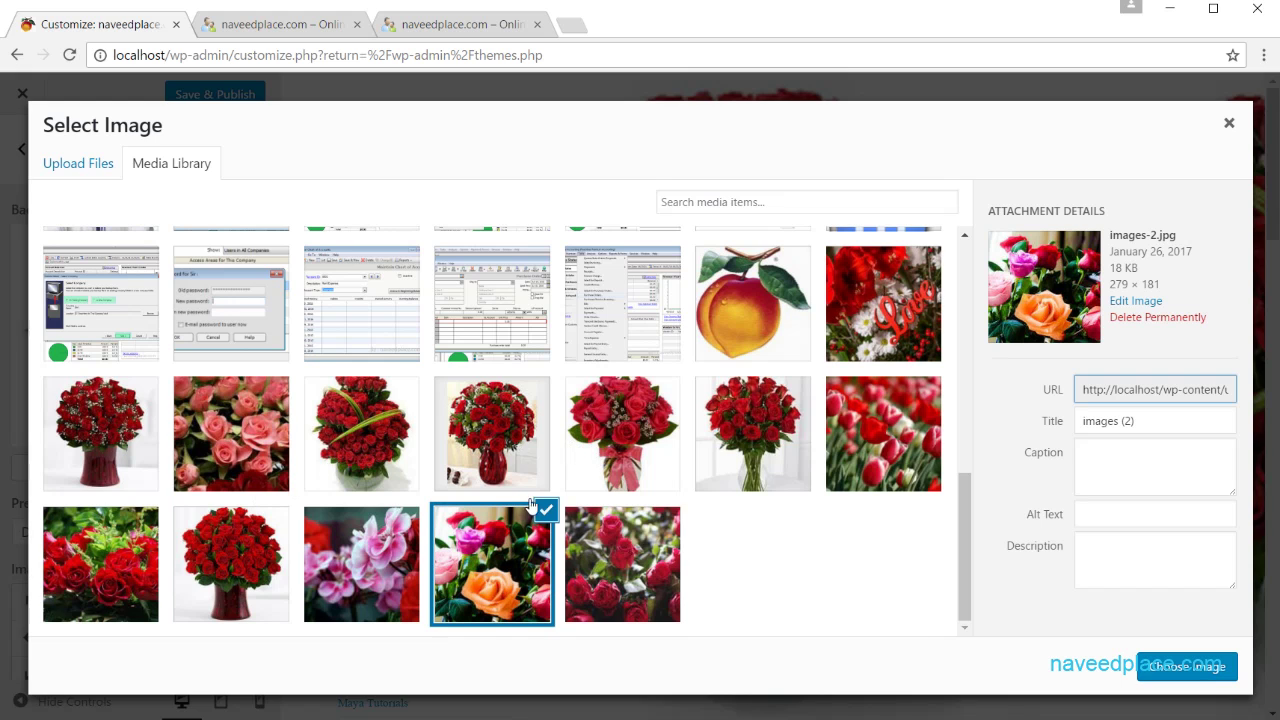
left_click(1163, 672)
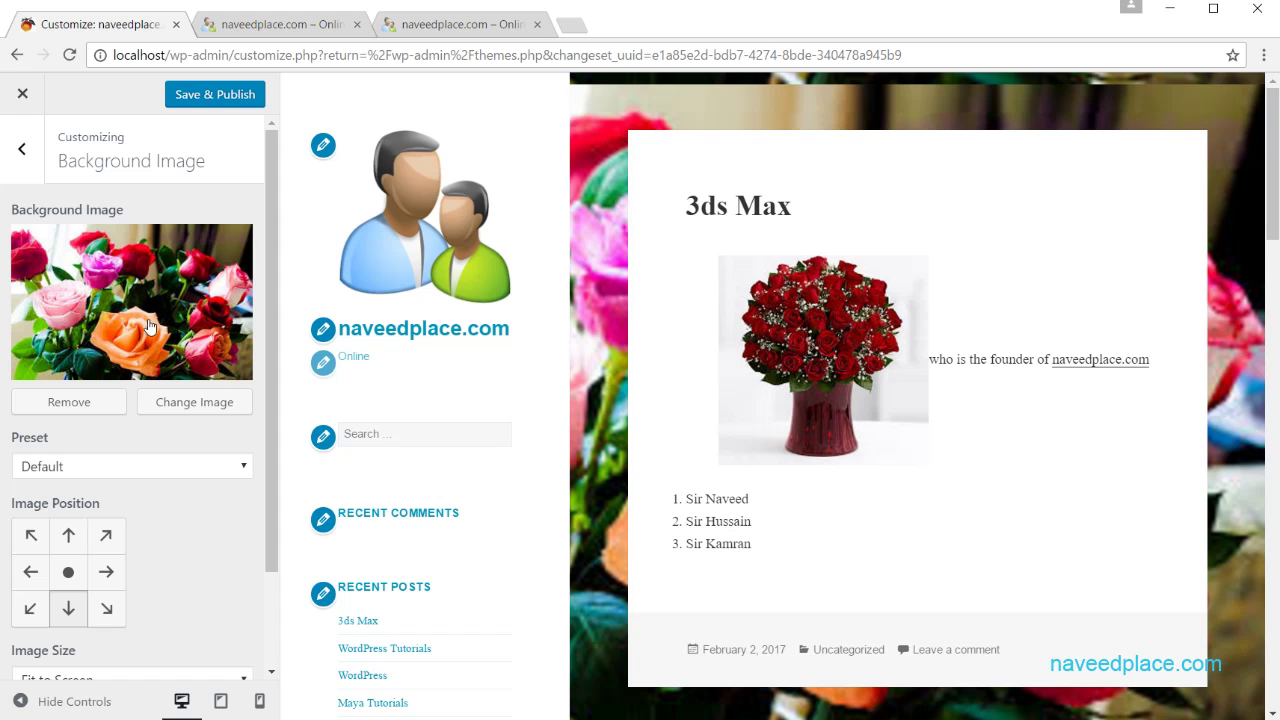
left_click(27, 147)
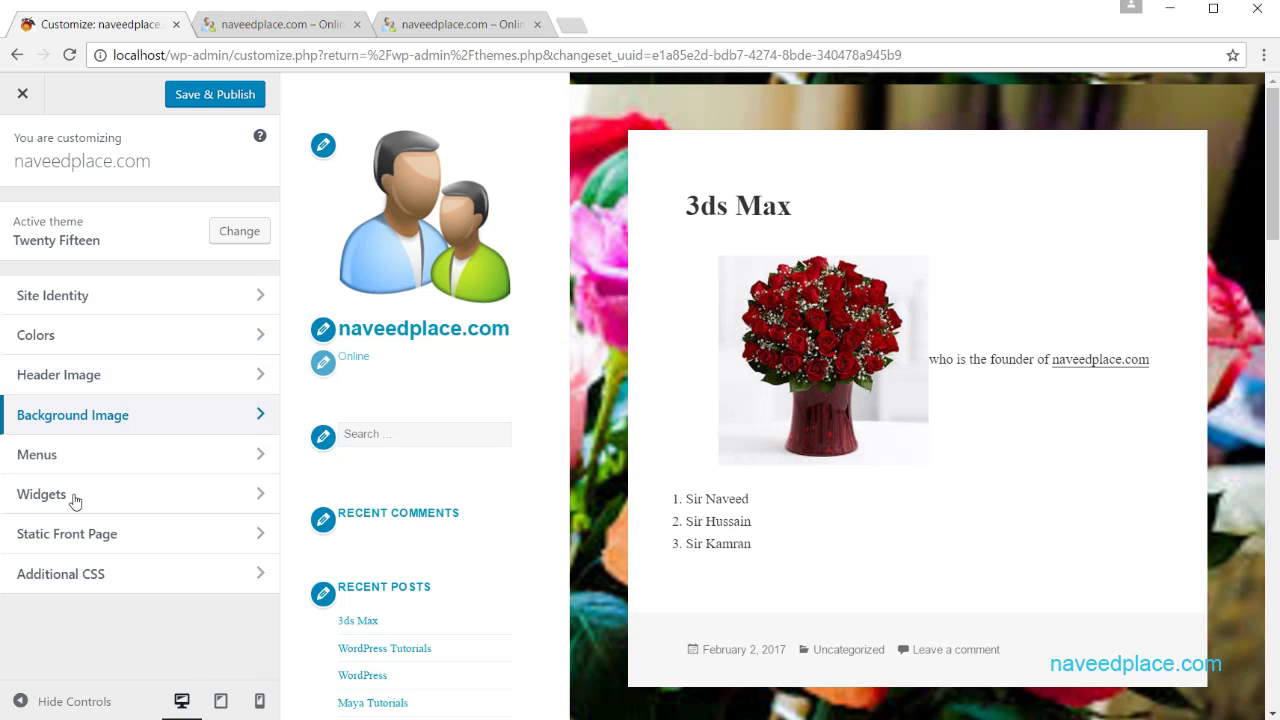
Step: Create a navigation menu named "new Menu" in the customizer's menu settings
left_click(113, 458)
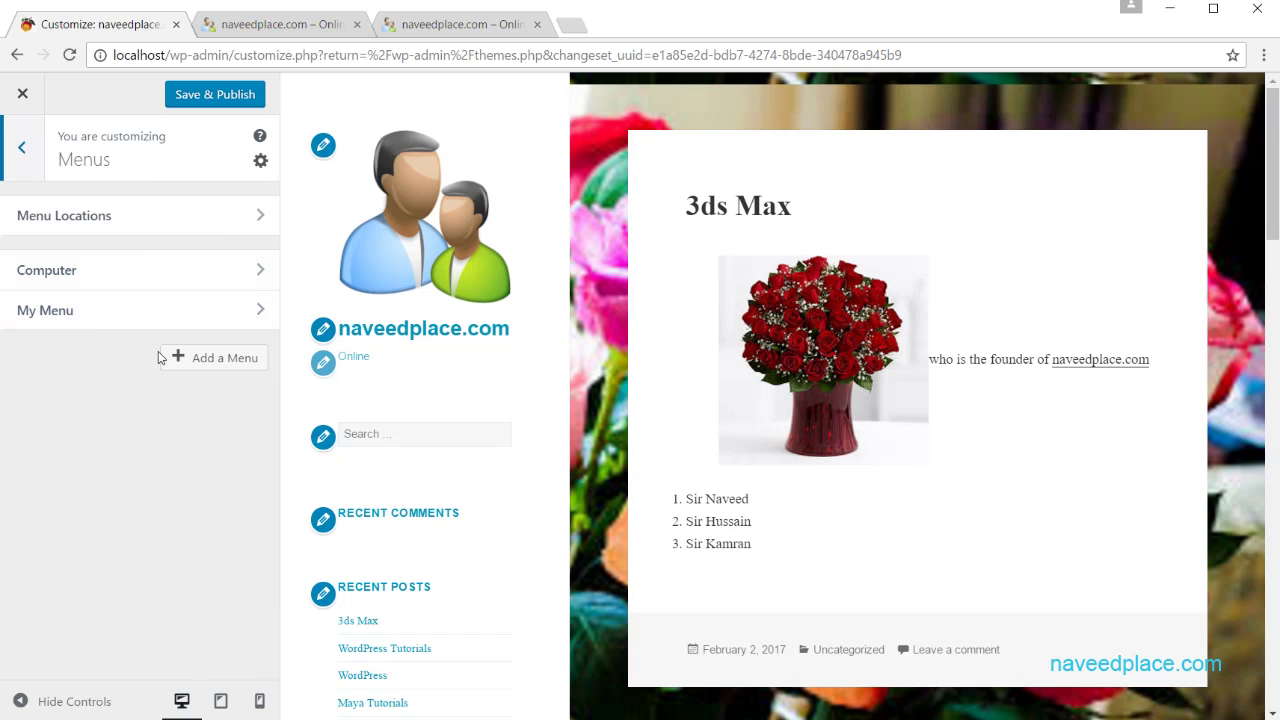
left_click(21, 149)
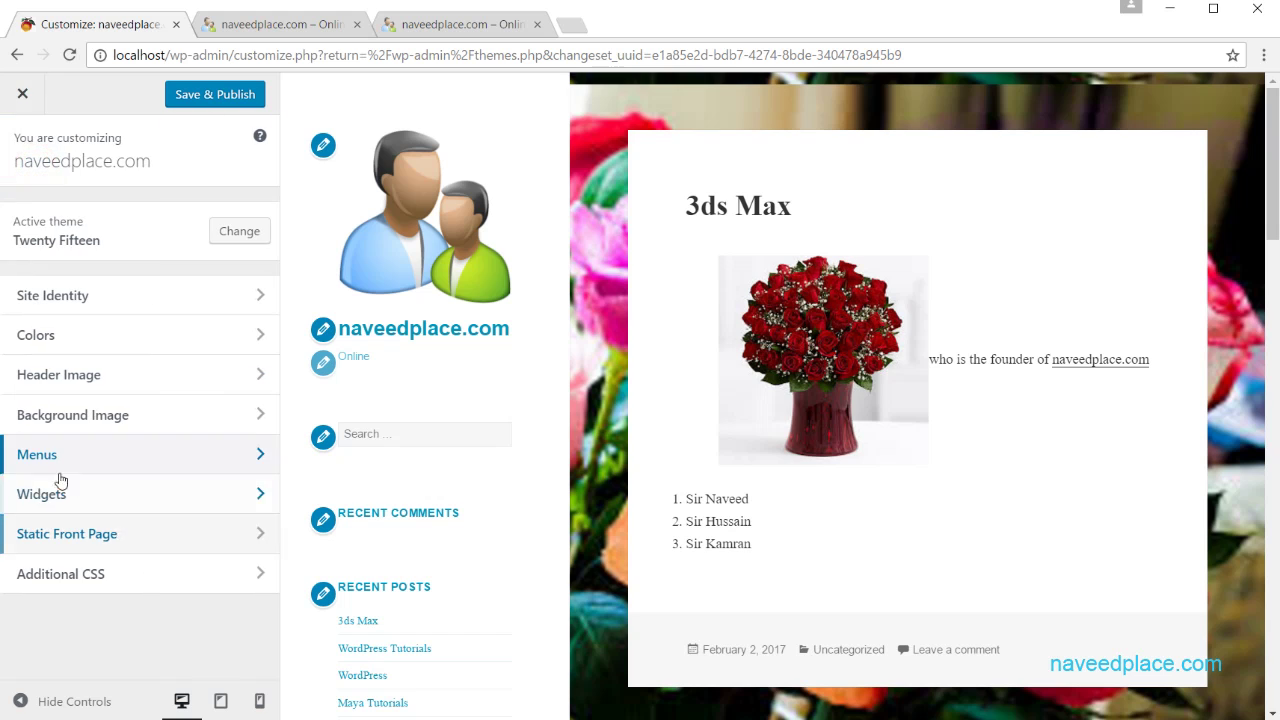
left_click(90, 462)
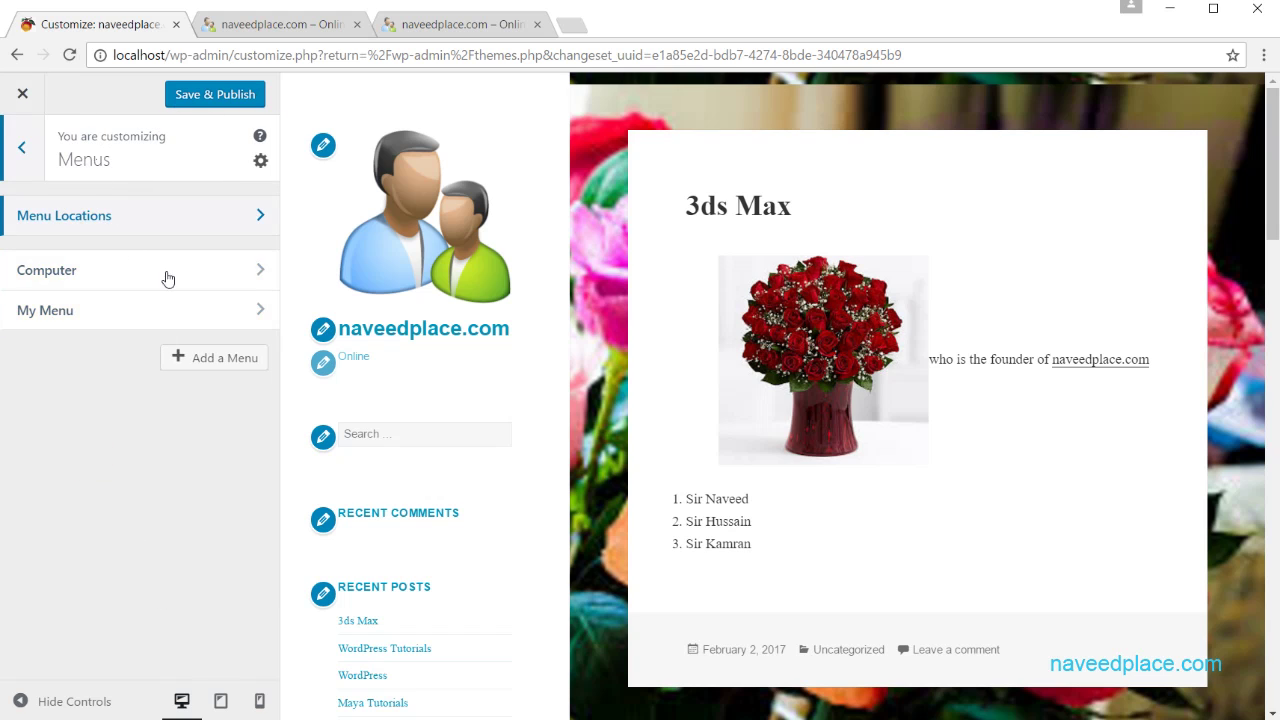
left_click(222, 360)
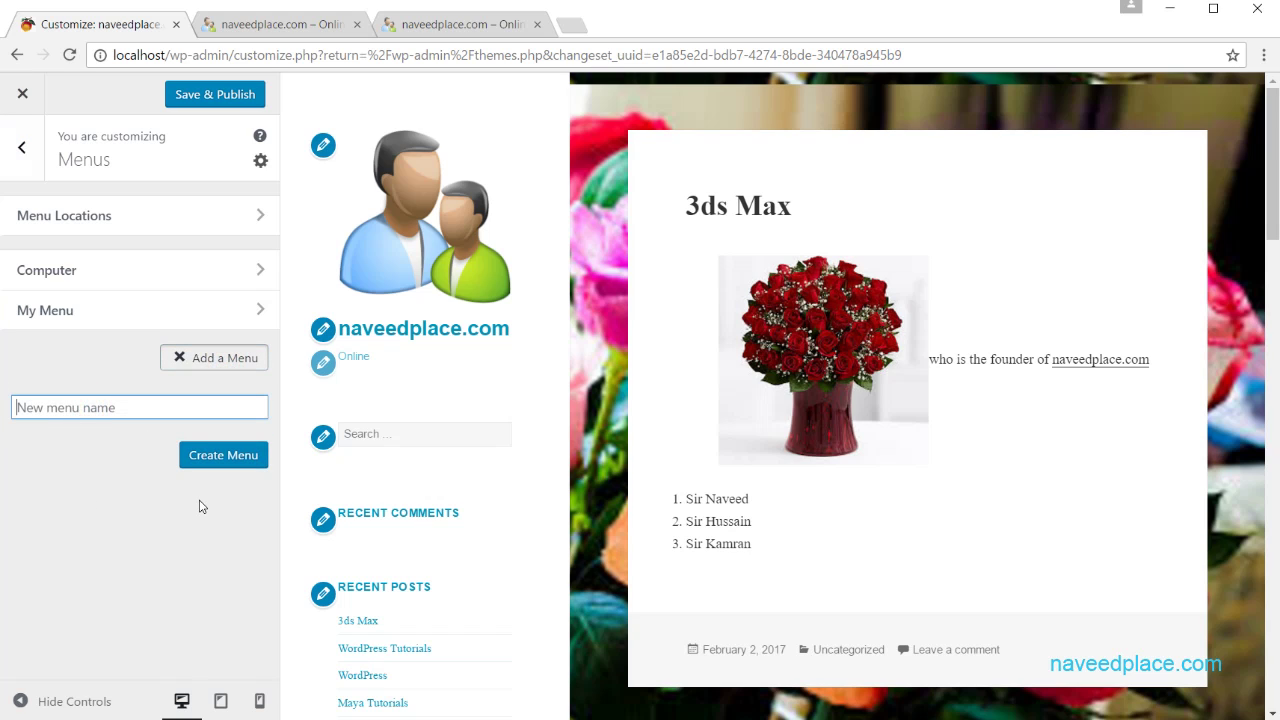
type("new Menu")
left_click(221, 458)
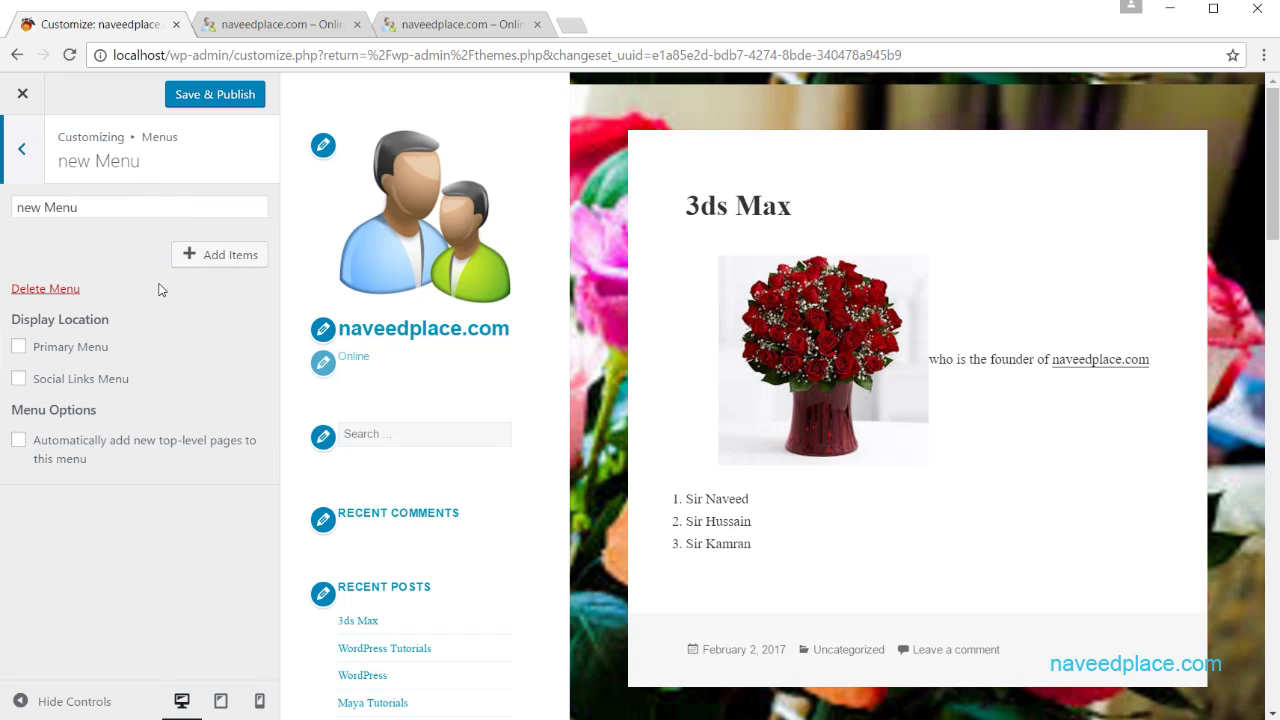
Step: Add the pages computersci, computer, ok and Sample Page plus the Home link to the new menu, and close the item list
left_click(211, 258)
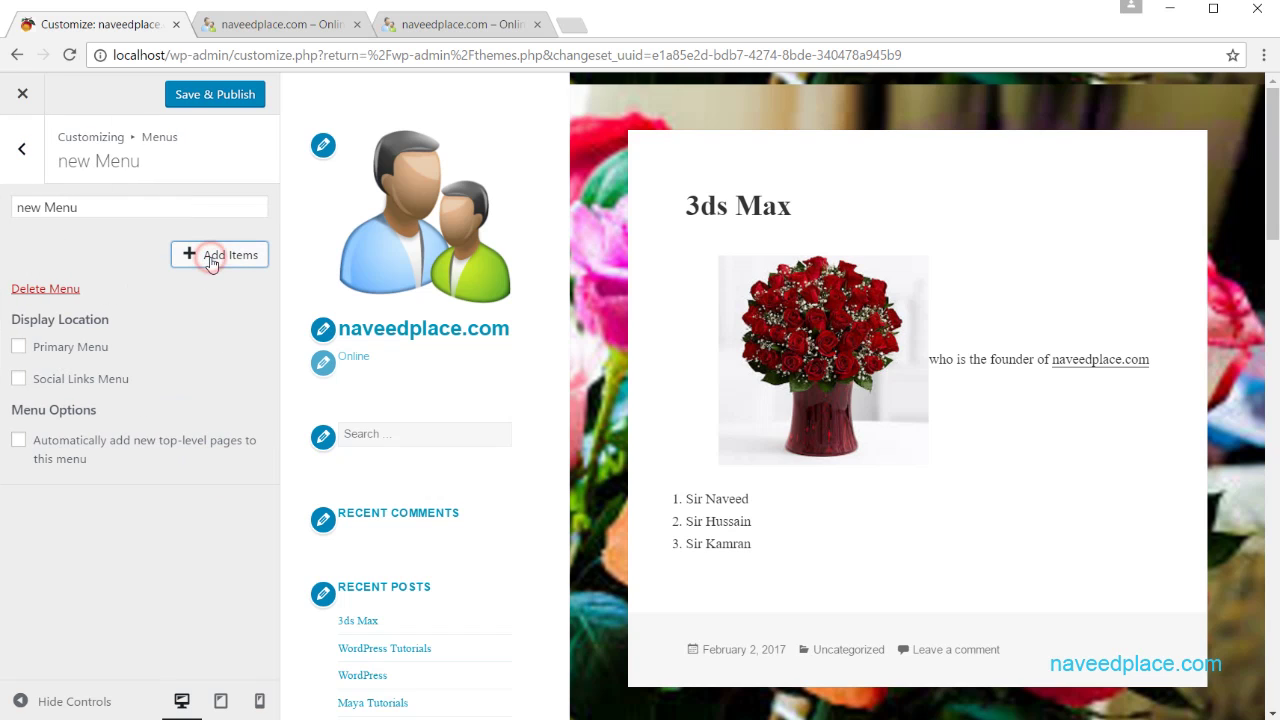
left_click(215, 257)
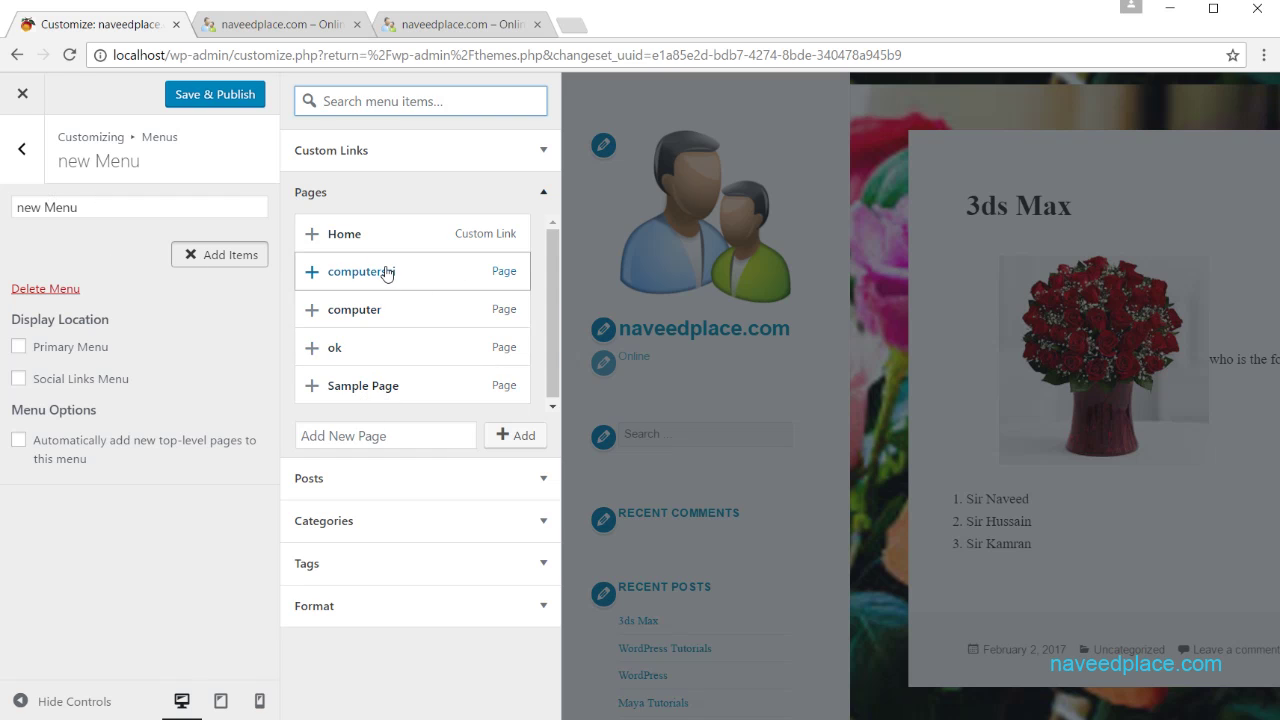
left_click(340, 279)
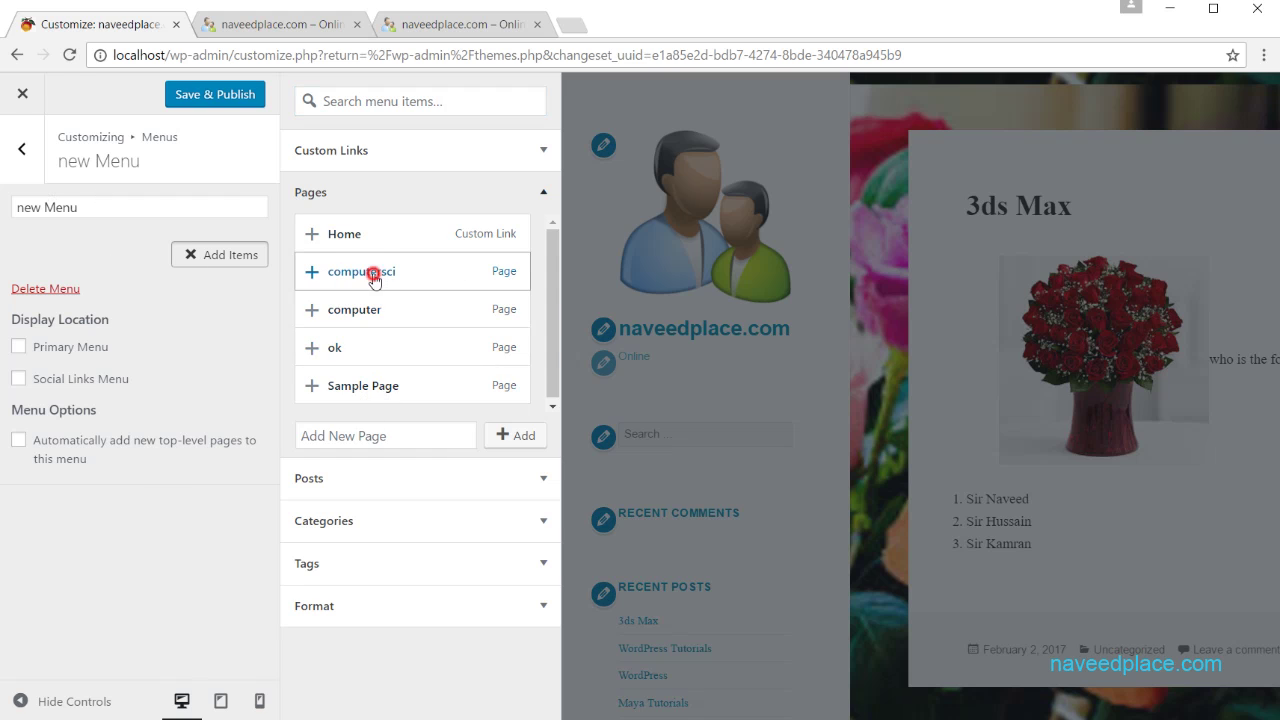
left_click(354, 309)
left_click(349, 347)
left_click(352, 385)
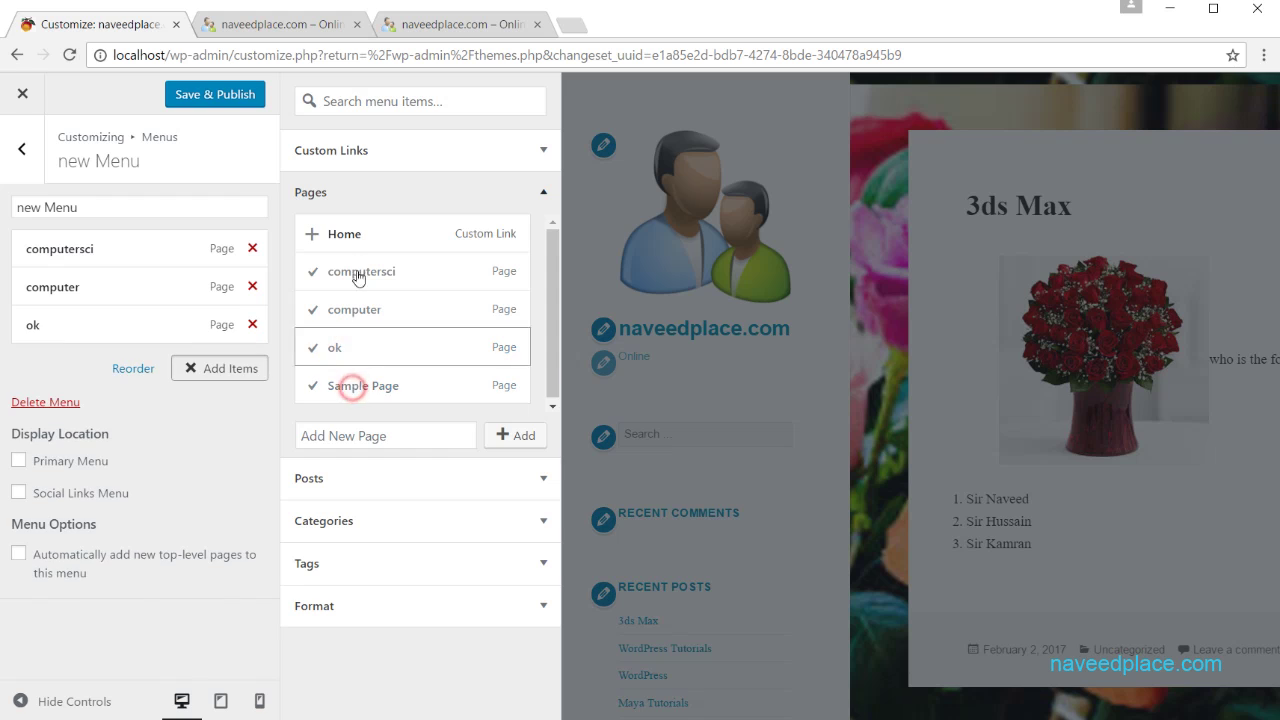
left_click(358, 235)
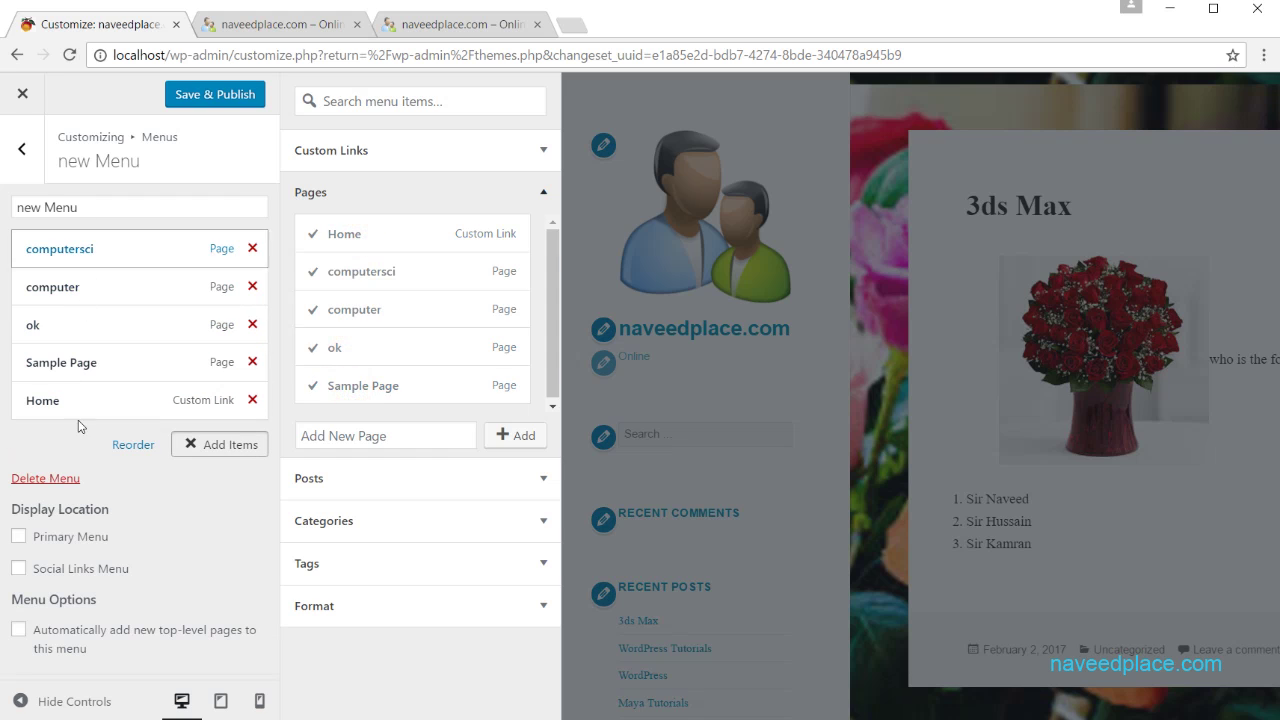
left_click(129, 212)
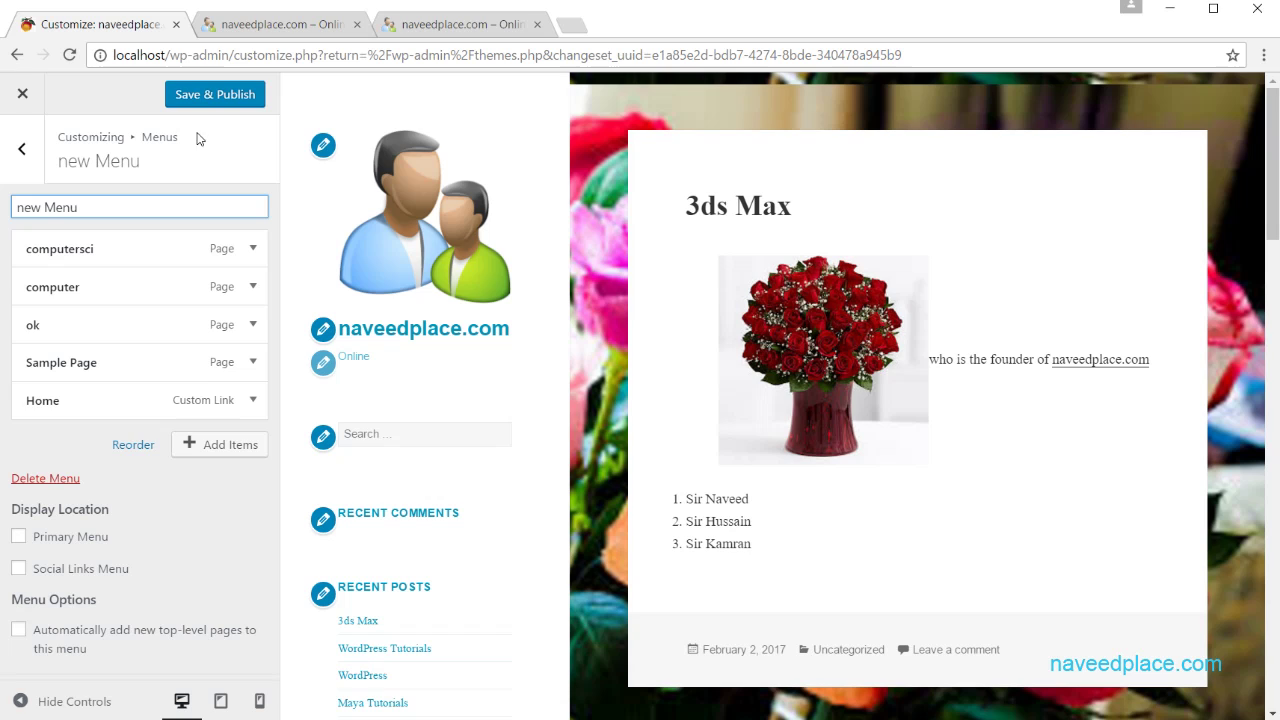
Step: Save and publish the customizations and close the customizer
left_click(207, 99)
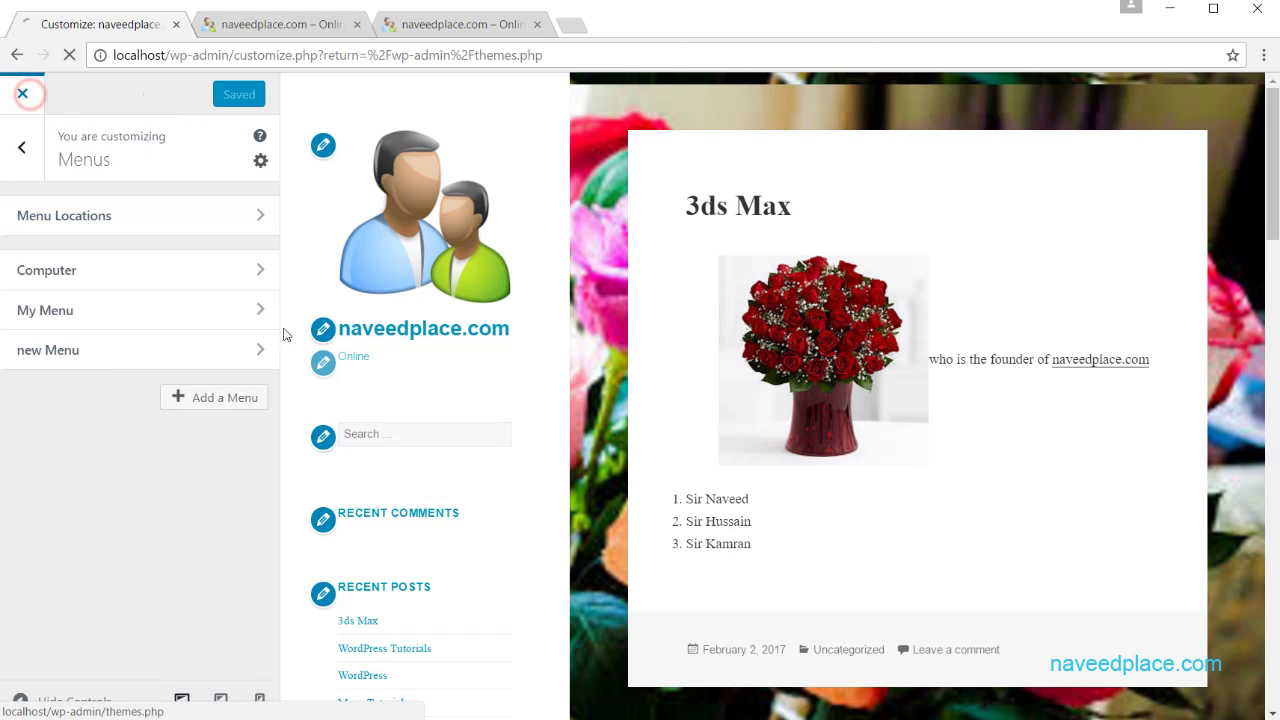
left_click(23, 92)
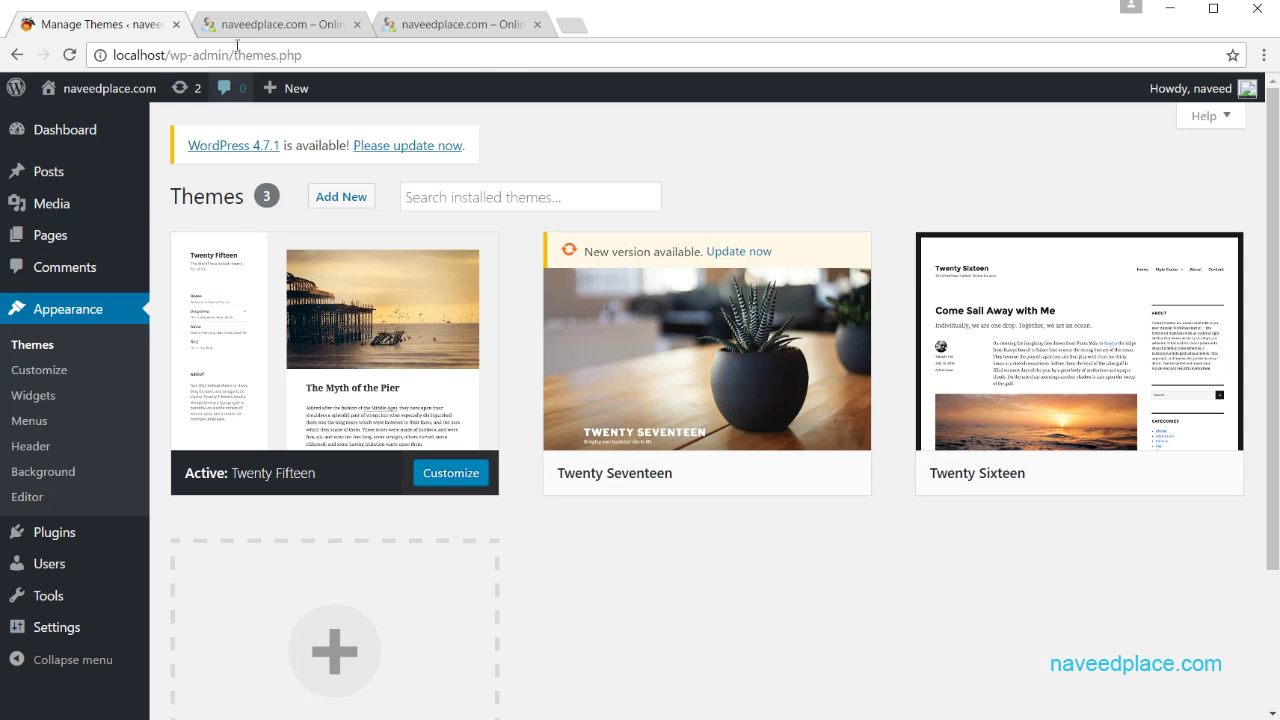
Step: Reload the live site's front page and examine the published logo, background image and posts along its full length
left_click(272, 25)
left_click(268, 55)
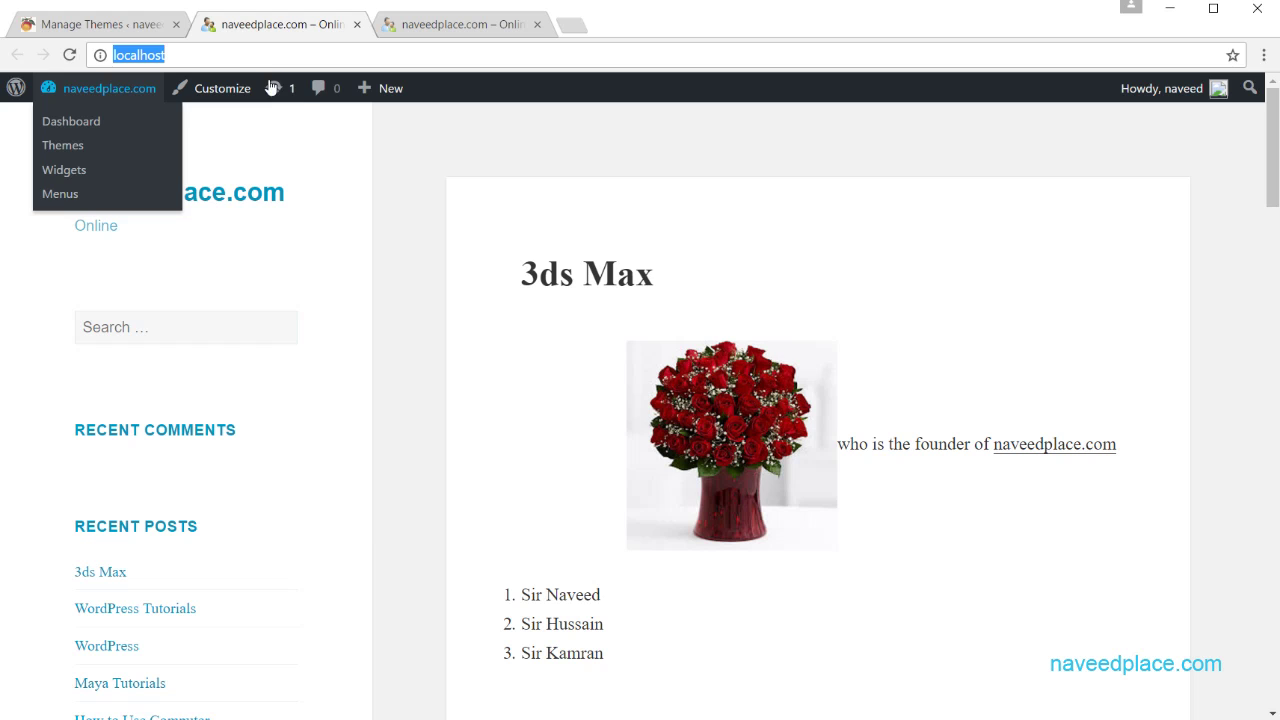
key("Return")
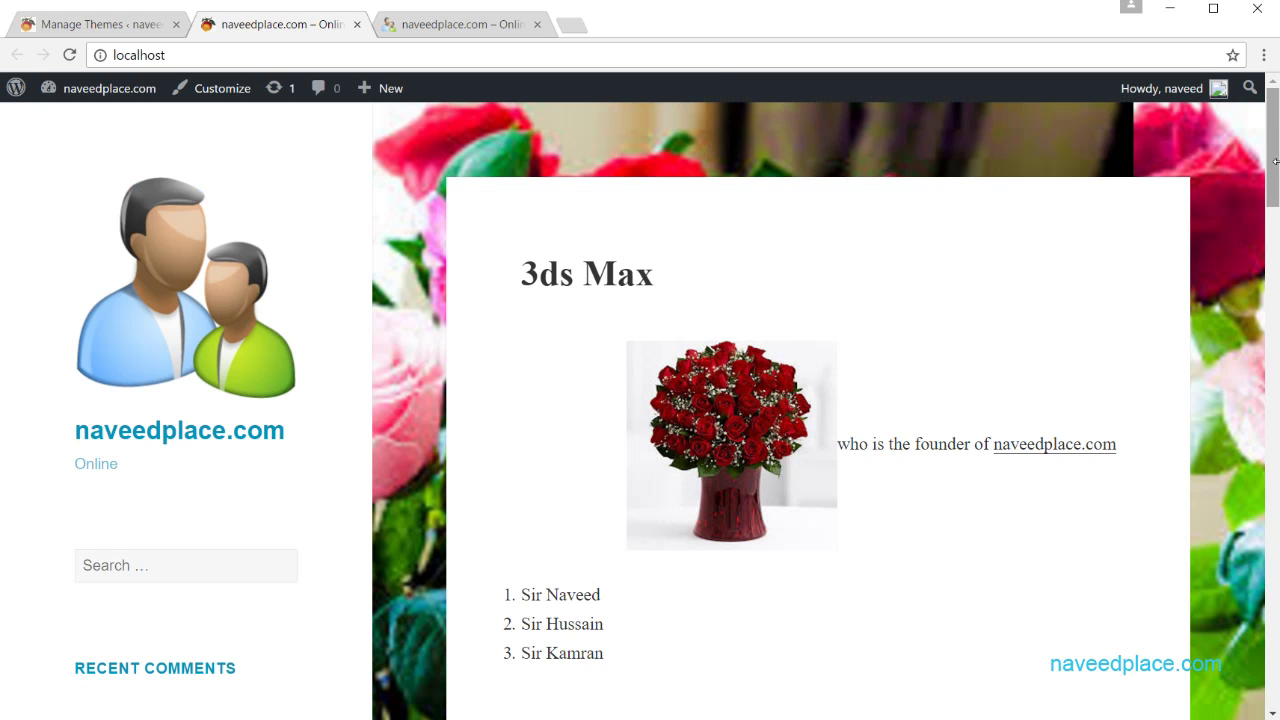
scroll(1274, 290, "down", 5)
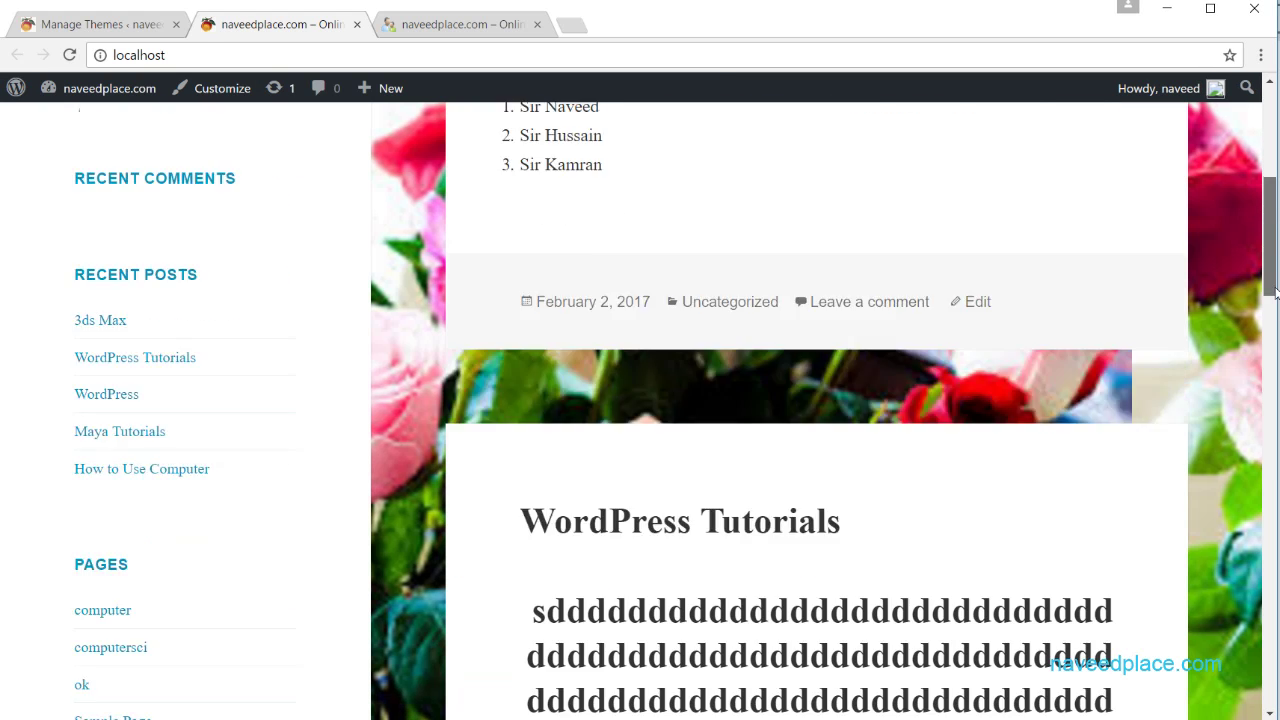
left_click_drag(1274, 290, 1274, 707)
scroll(85, 492, "up", 15)
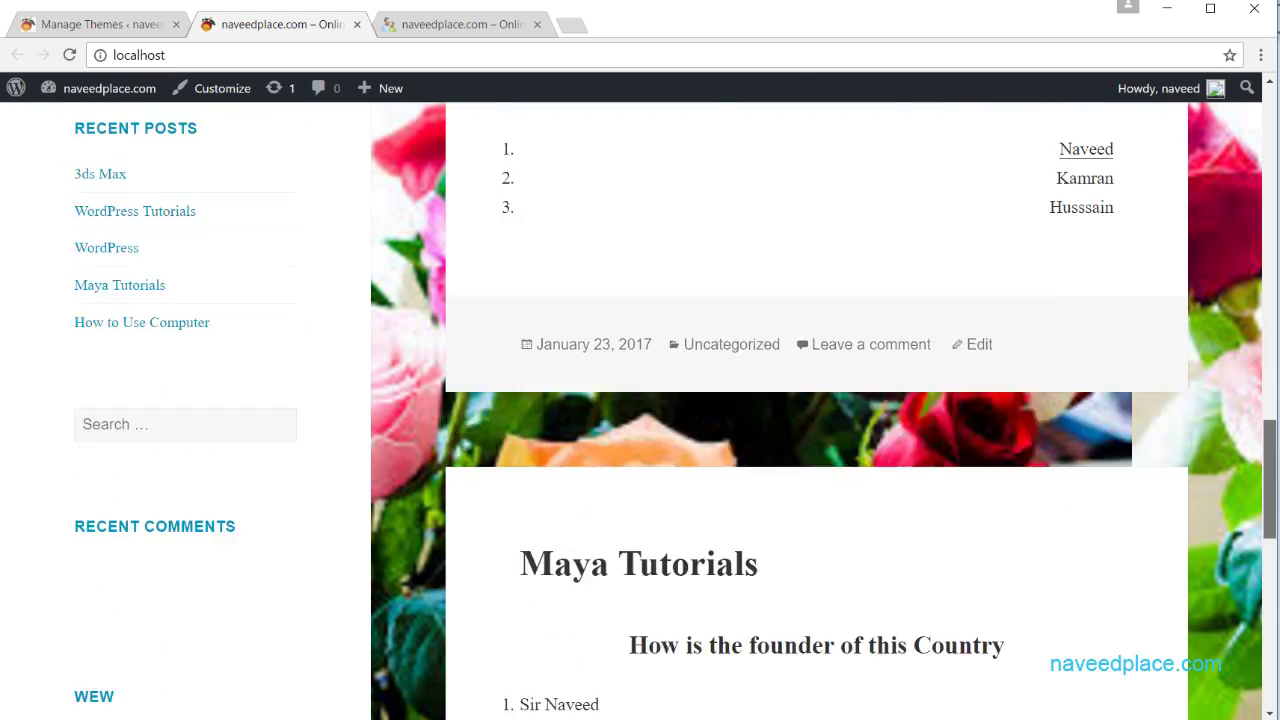
scroll(193, 360, "up", 10)
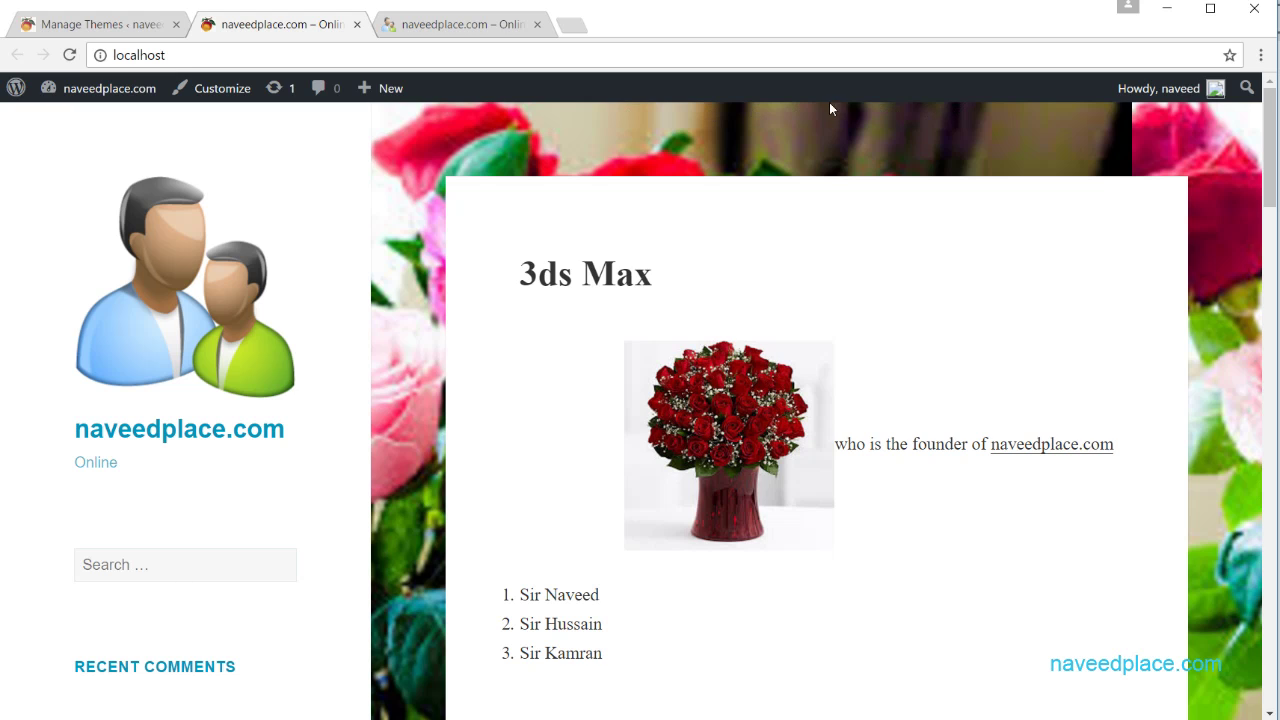
Step: Look at the Appearance options in the admin area, and examine the live front page's background and content once more
left_click(100, 25)
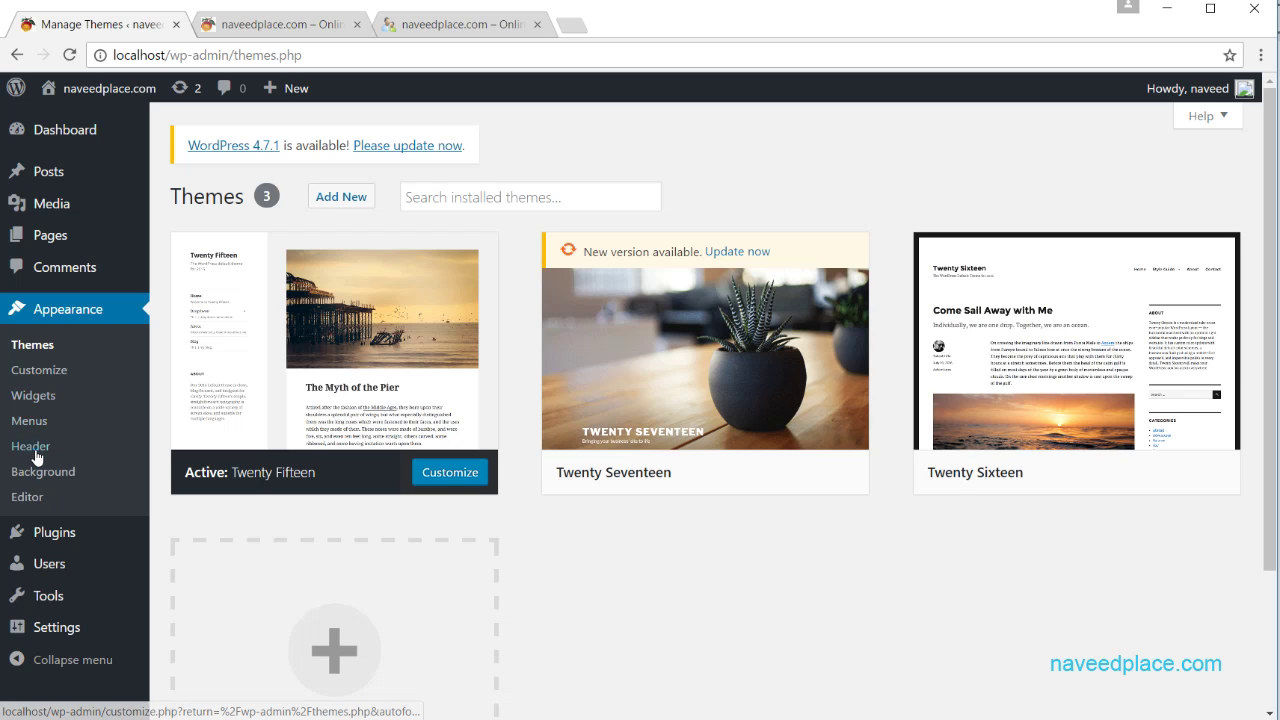
left_click(285, 24)
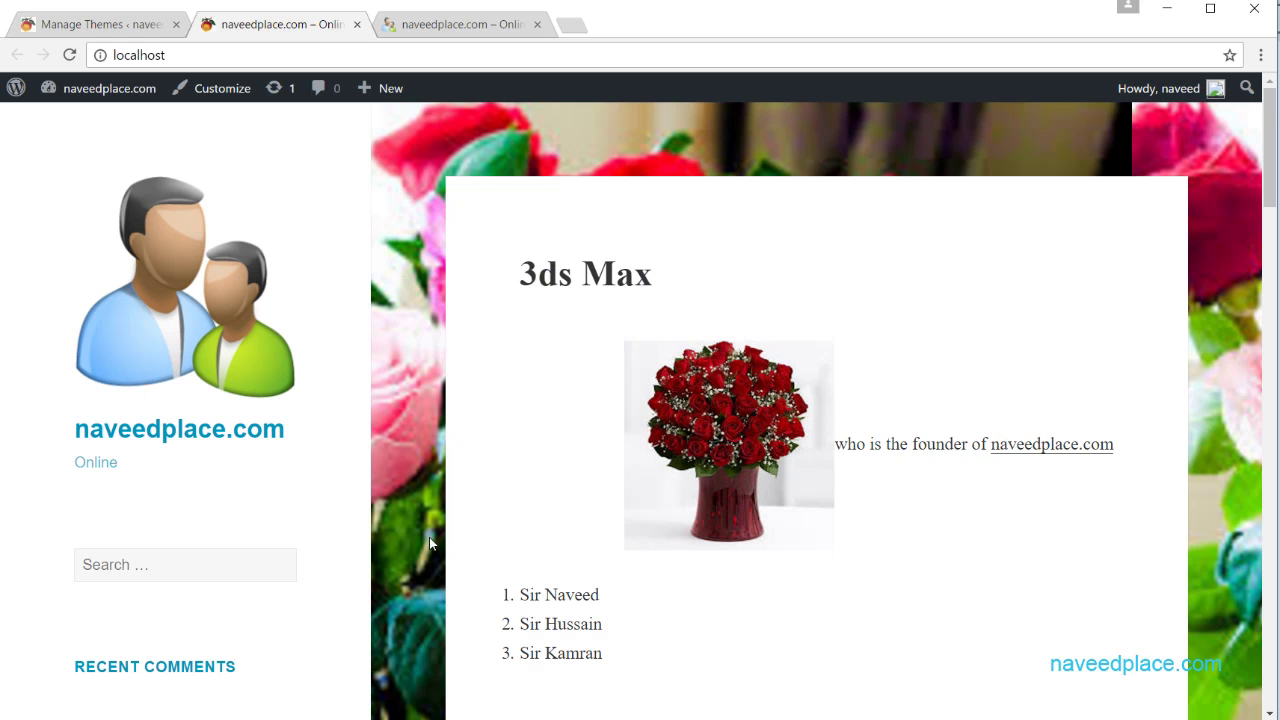
scroll(429, 537, "down", 15)
scroll(586, 622, "up", 15)
Step: Open the Header image settings from the admin area's Appearance options and close the customizer again
left_click(115, 24)
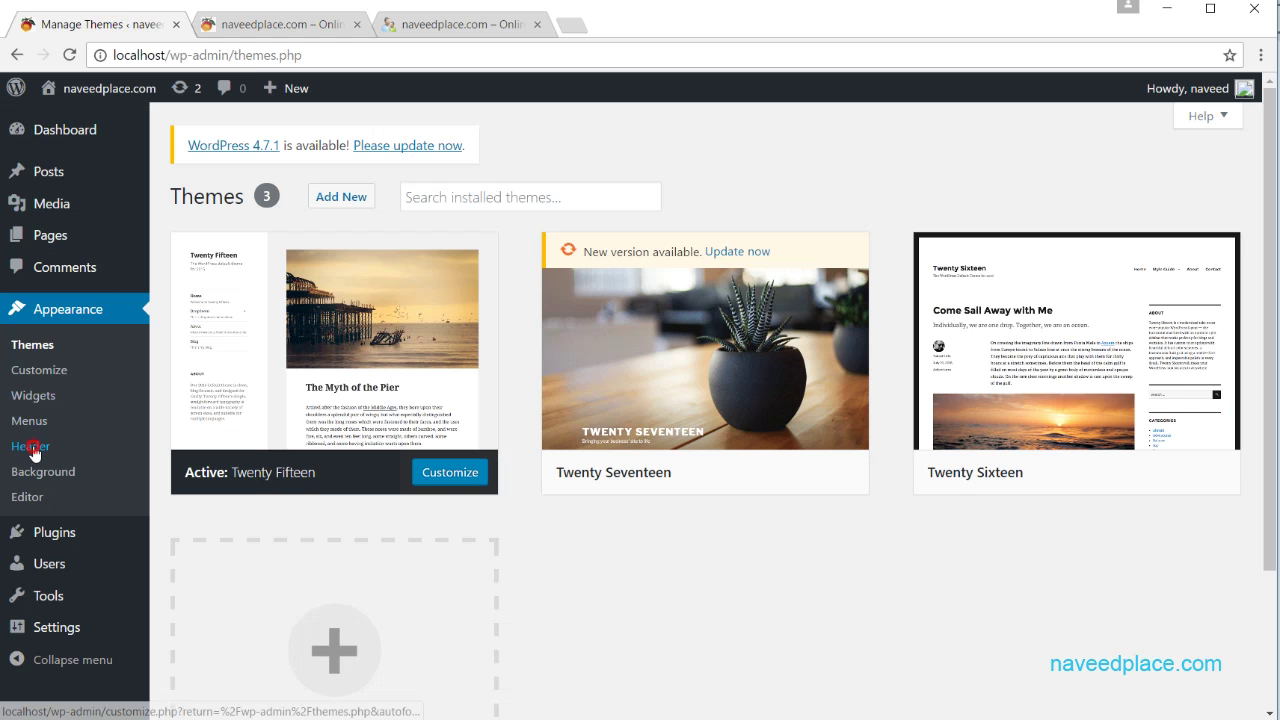
left_click(45, 447)
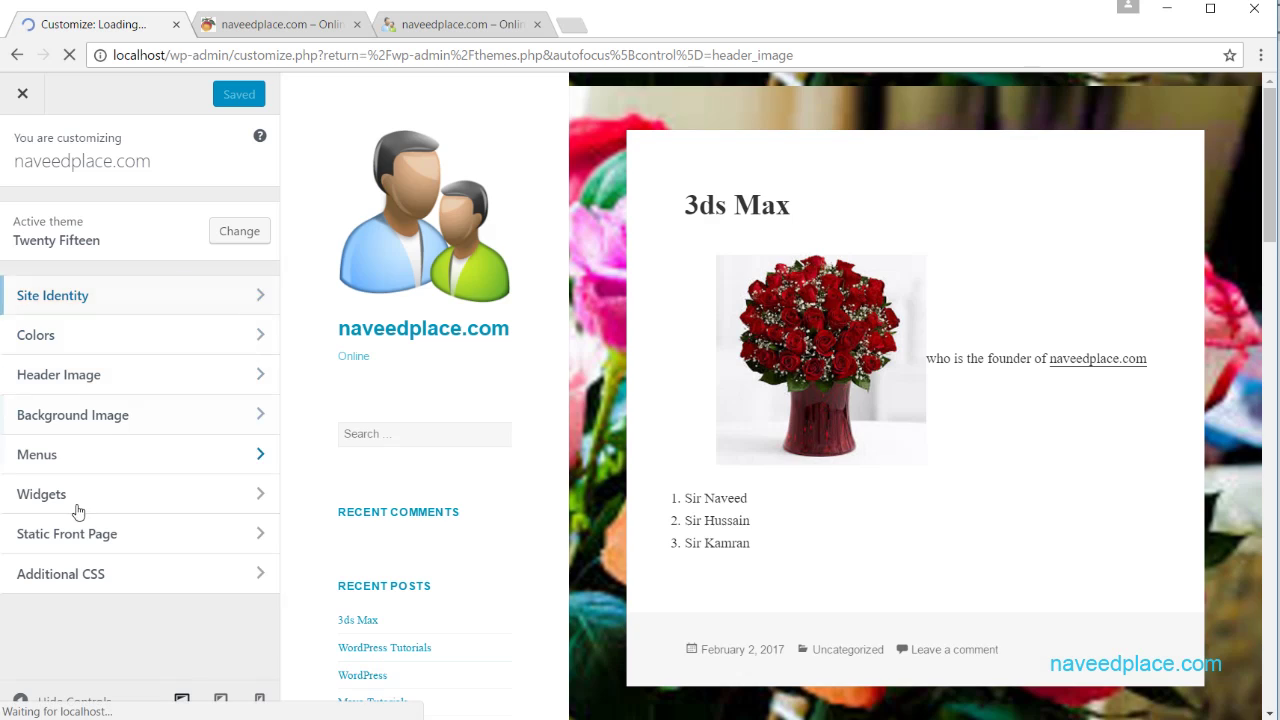
left_click(22, 93)
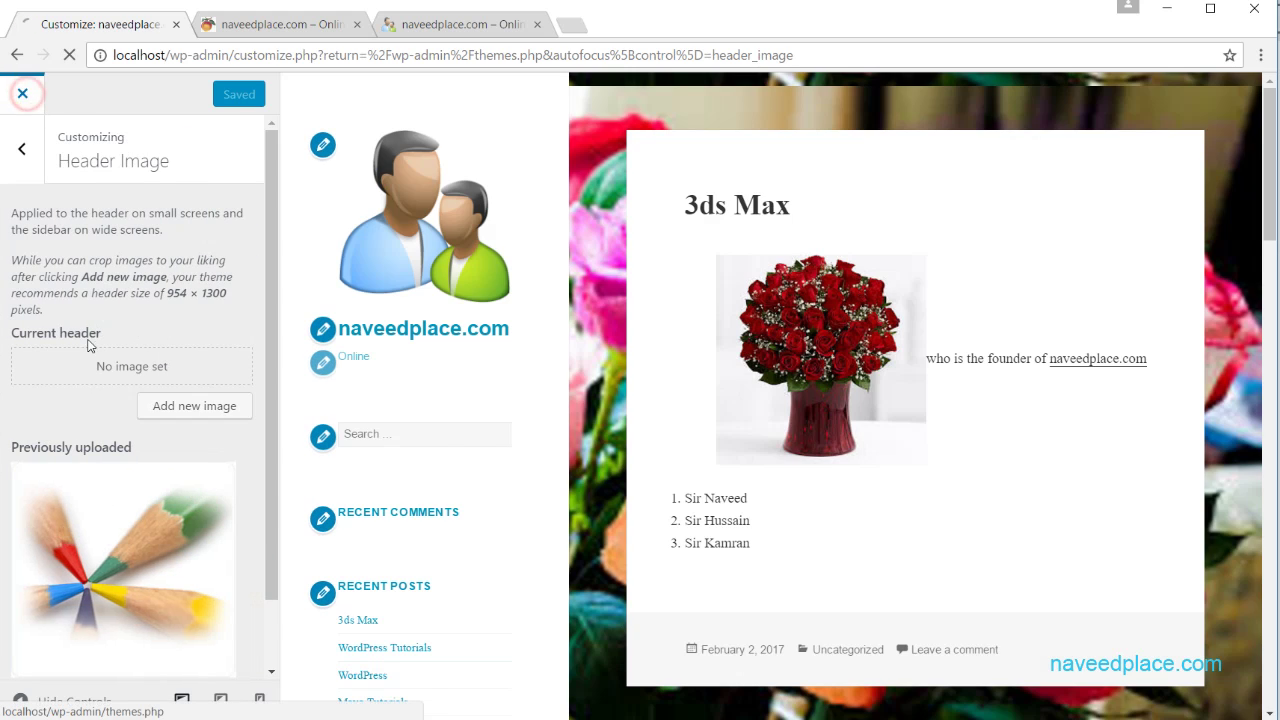
Step: Open the Widgets section in the theme customizer, and close the customizer again
left_click(18, 372)
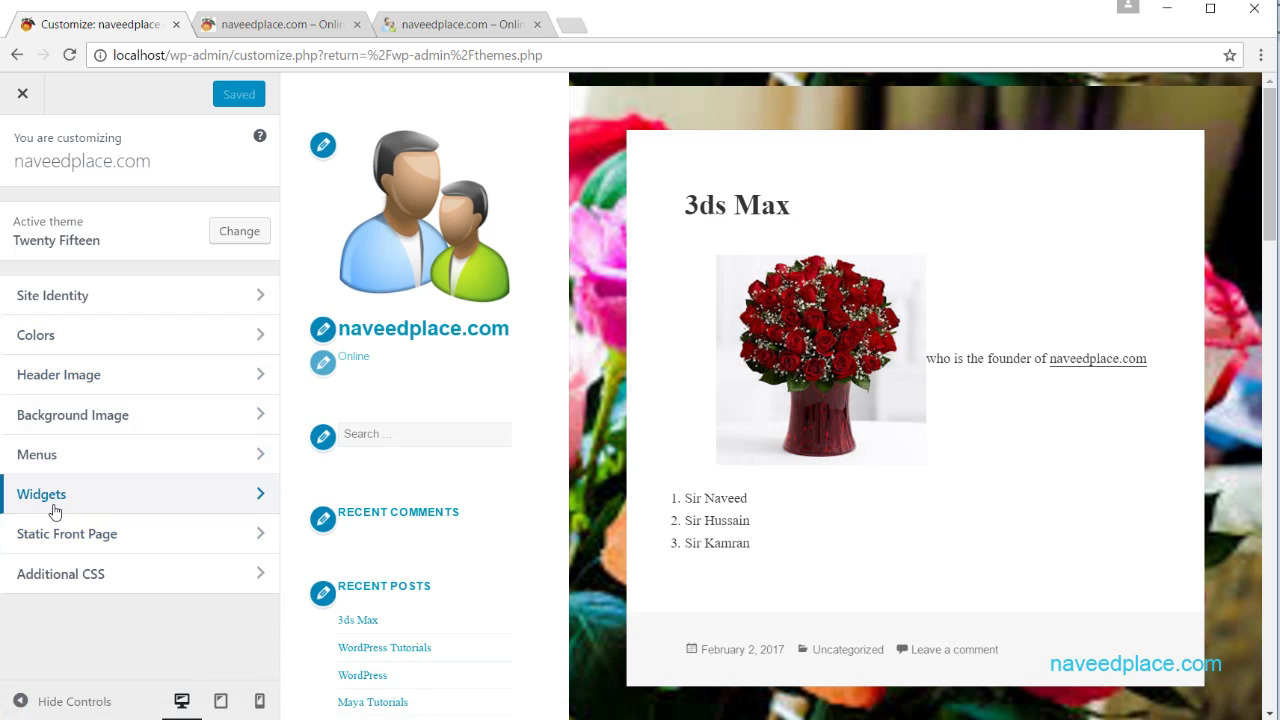
left_click(96, 502)
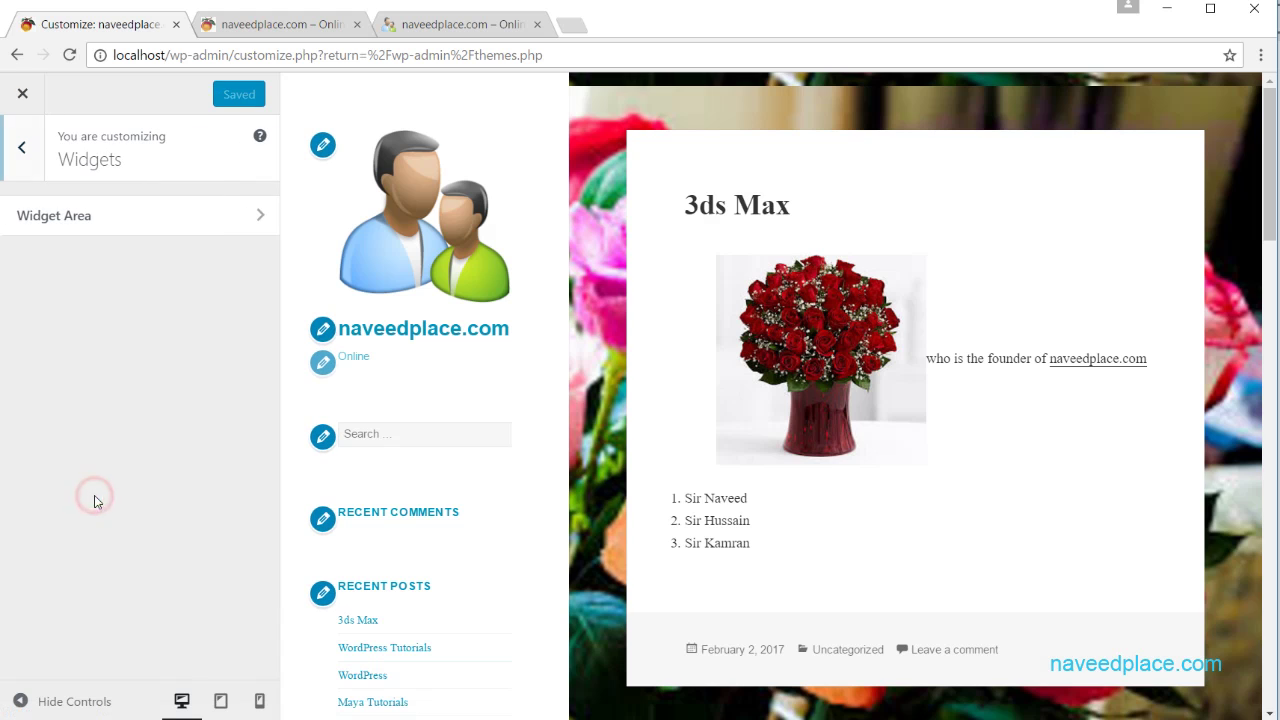
left_click(22, 93)
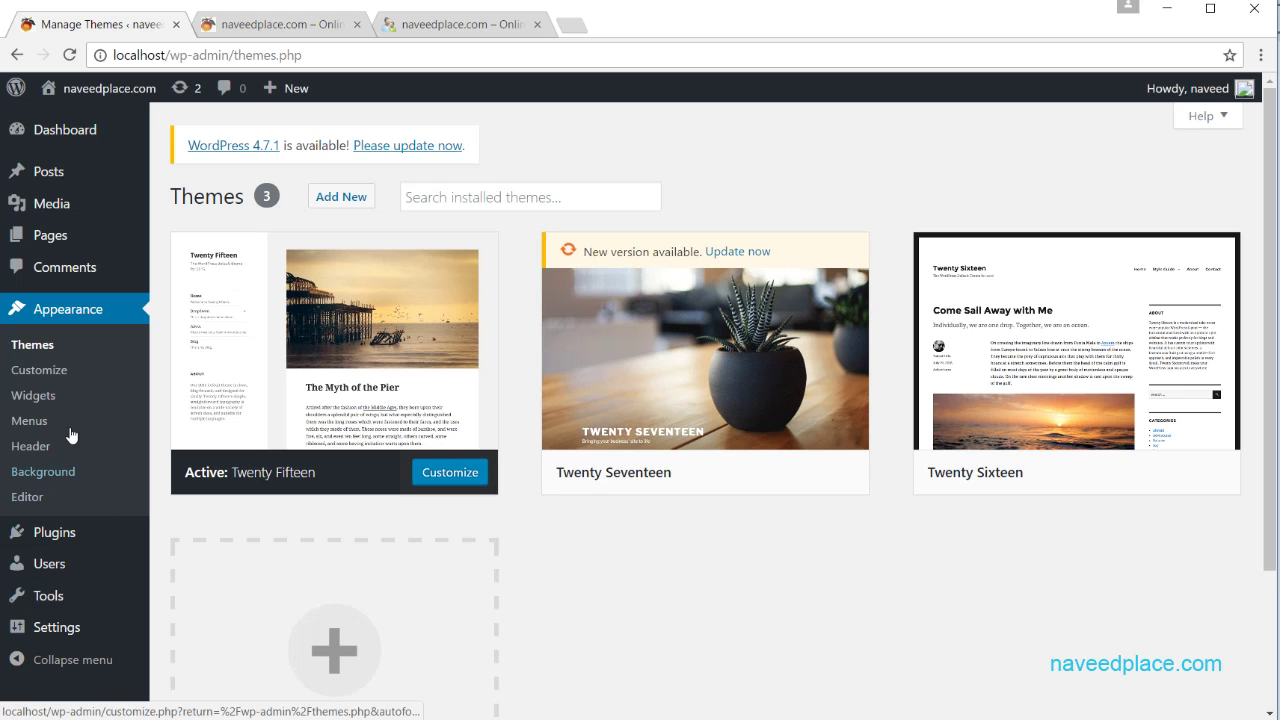
Step: Open the Widgets page in the admin area and compare it with the sidebar widgets along the live front page
left_click(98, 397)
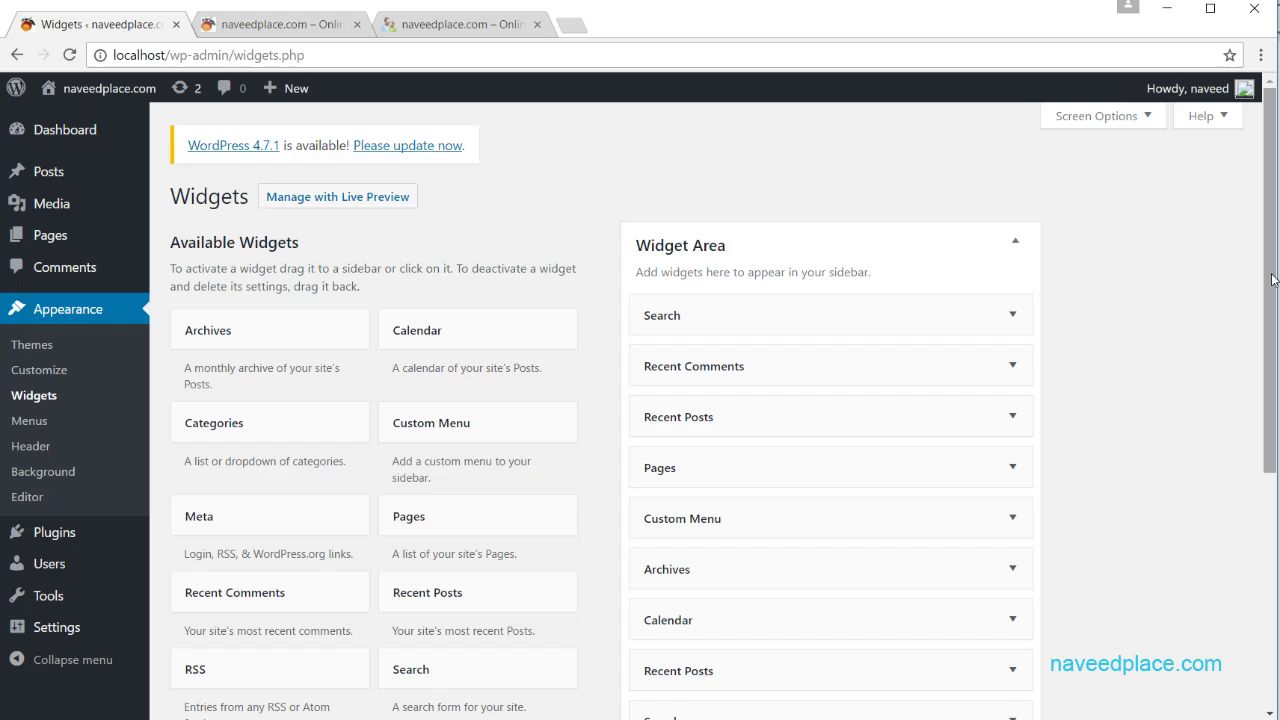
left_click_drag(1274, 280, 1169, 266)
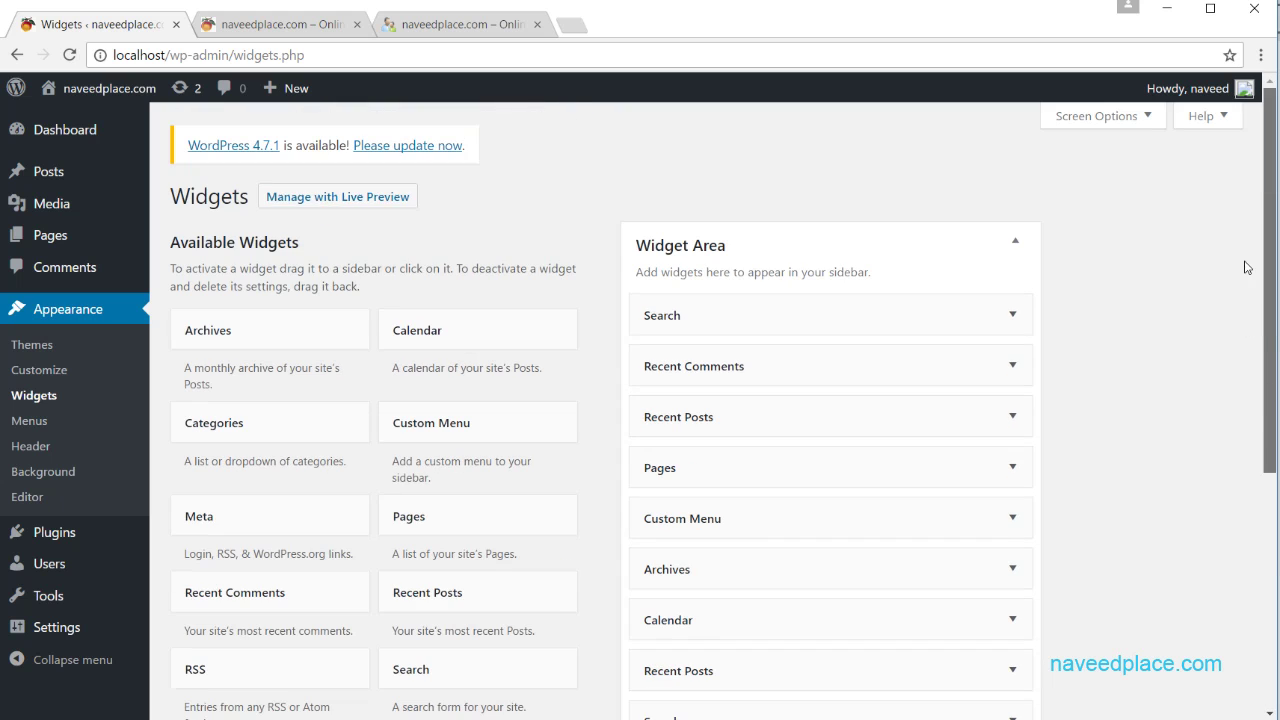
left_click(253, 22)
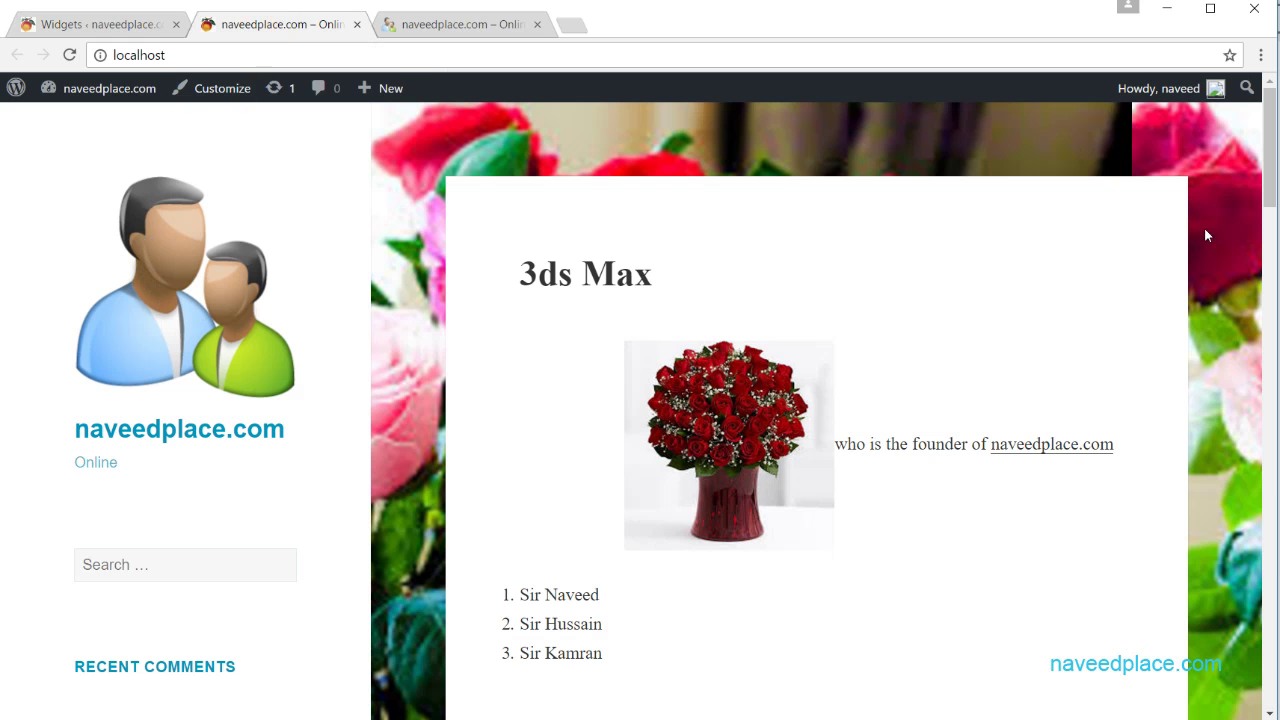
left_click_drag(1270, 150, 1240, 500)
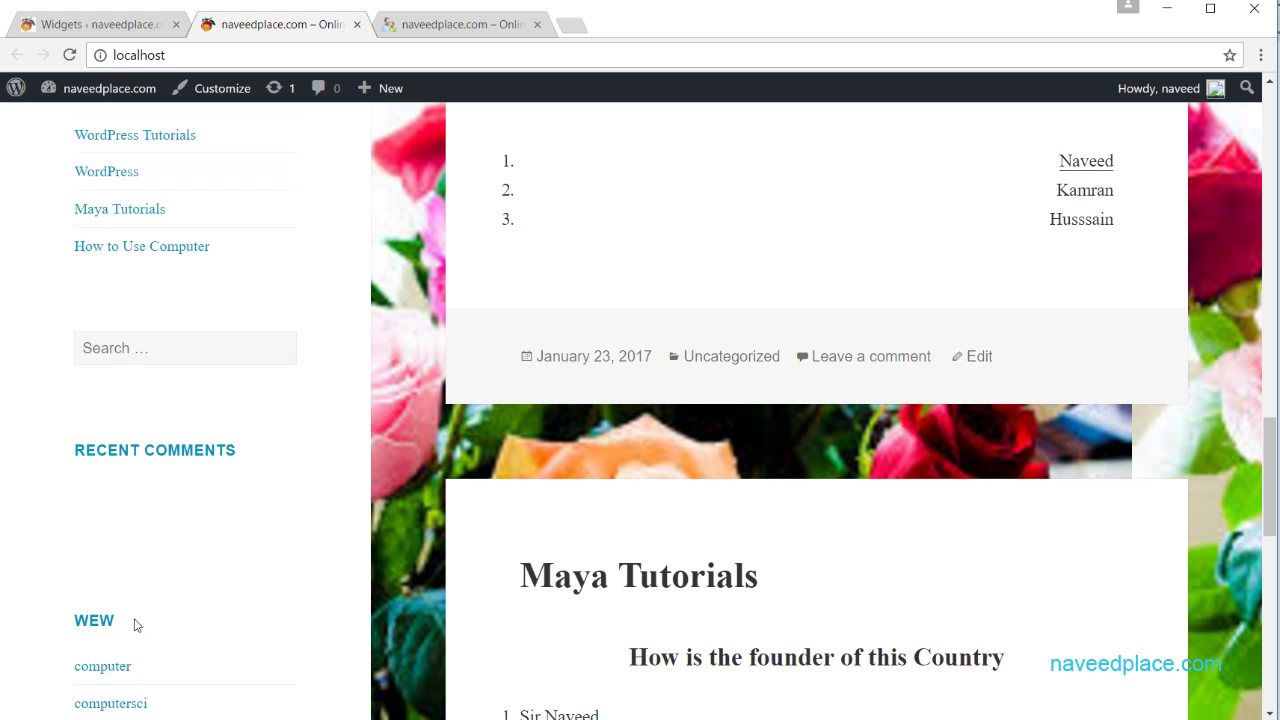
left_click_drag(1270, 460, 1277, 164)
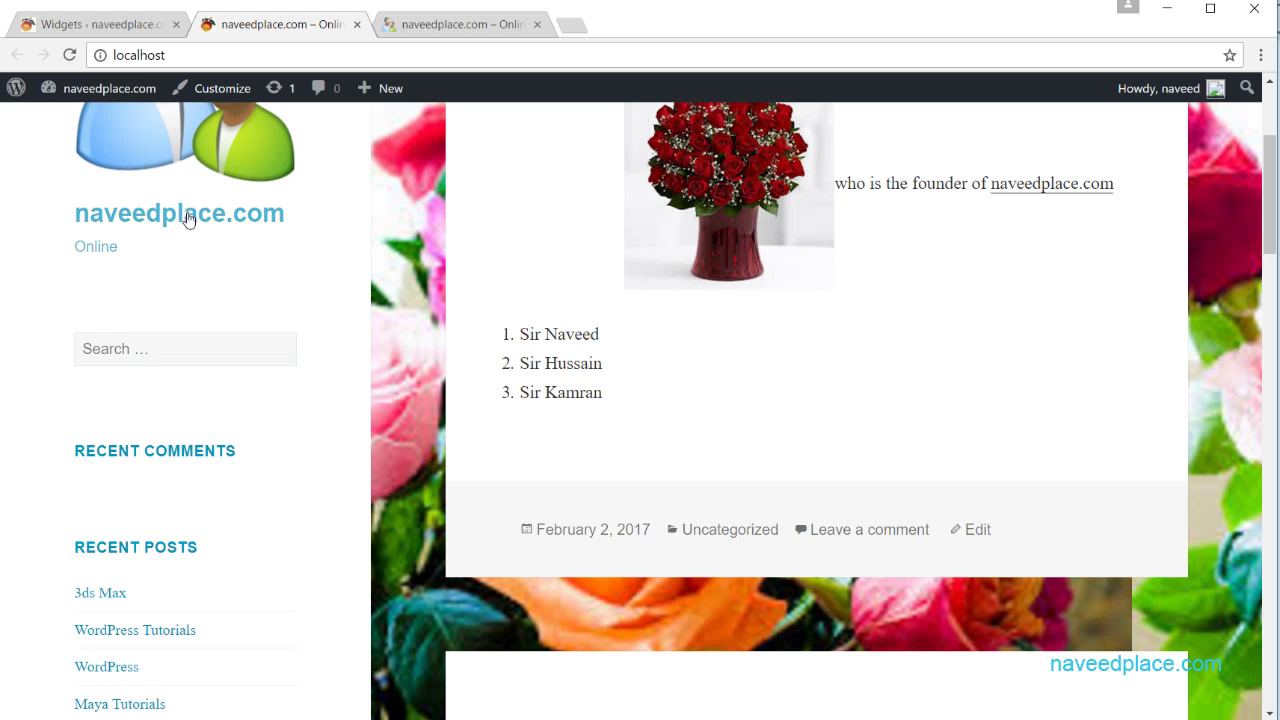
left_click_drag(1272, 242, 1235, 702)
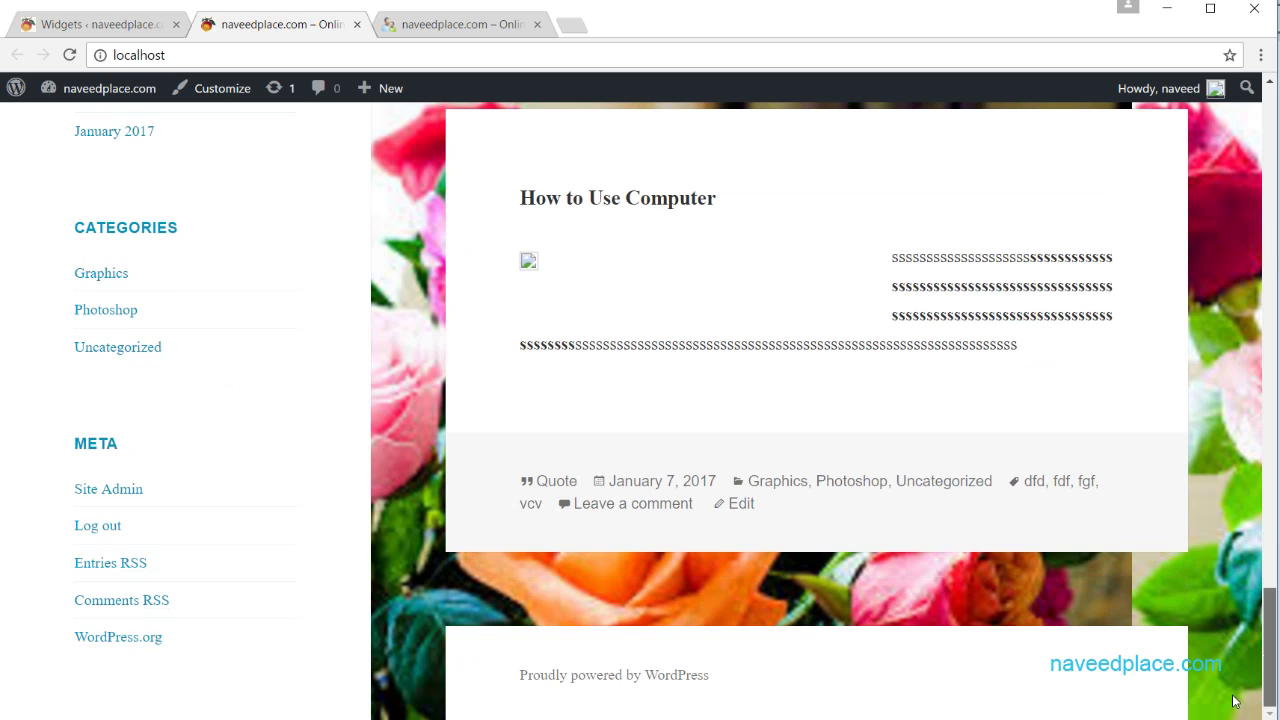
left_click_drag(1268, 640, 1272, 352)
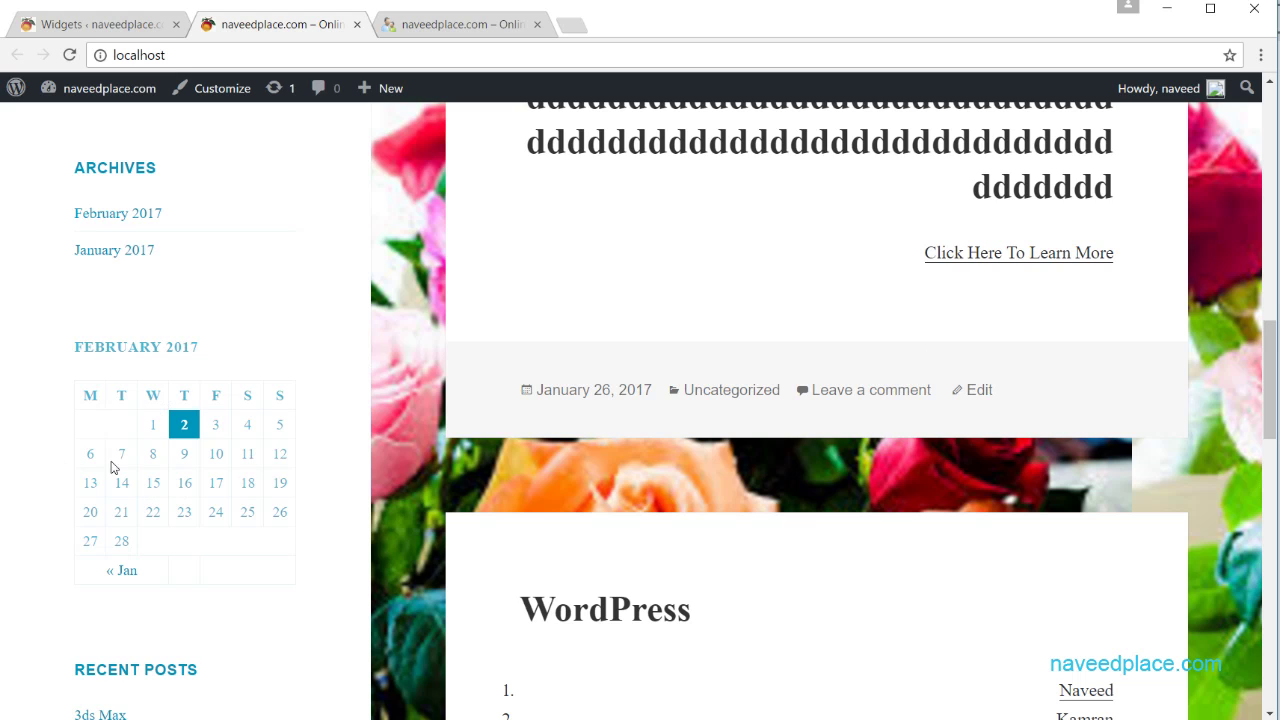
Step: Return to the Widgets page and delete the first Search widget from the Widget Area
left_click(105, 26)
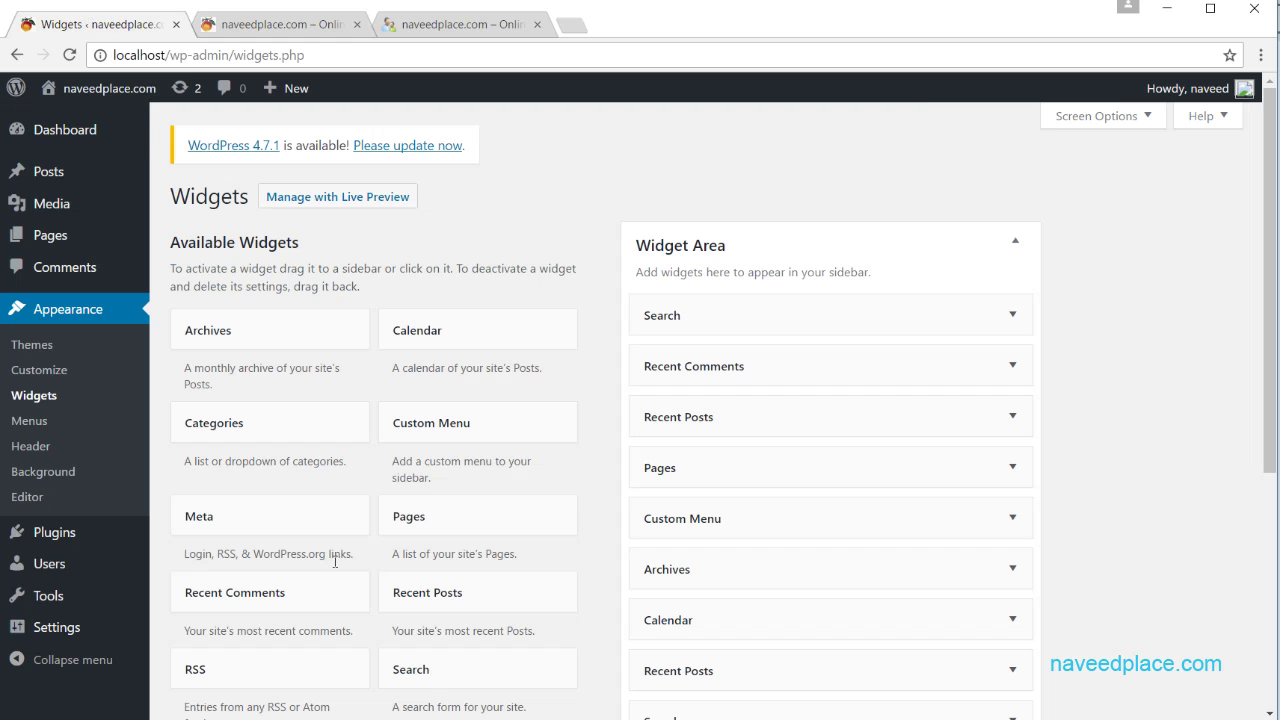
scroll(1238, 320, "down", 2)
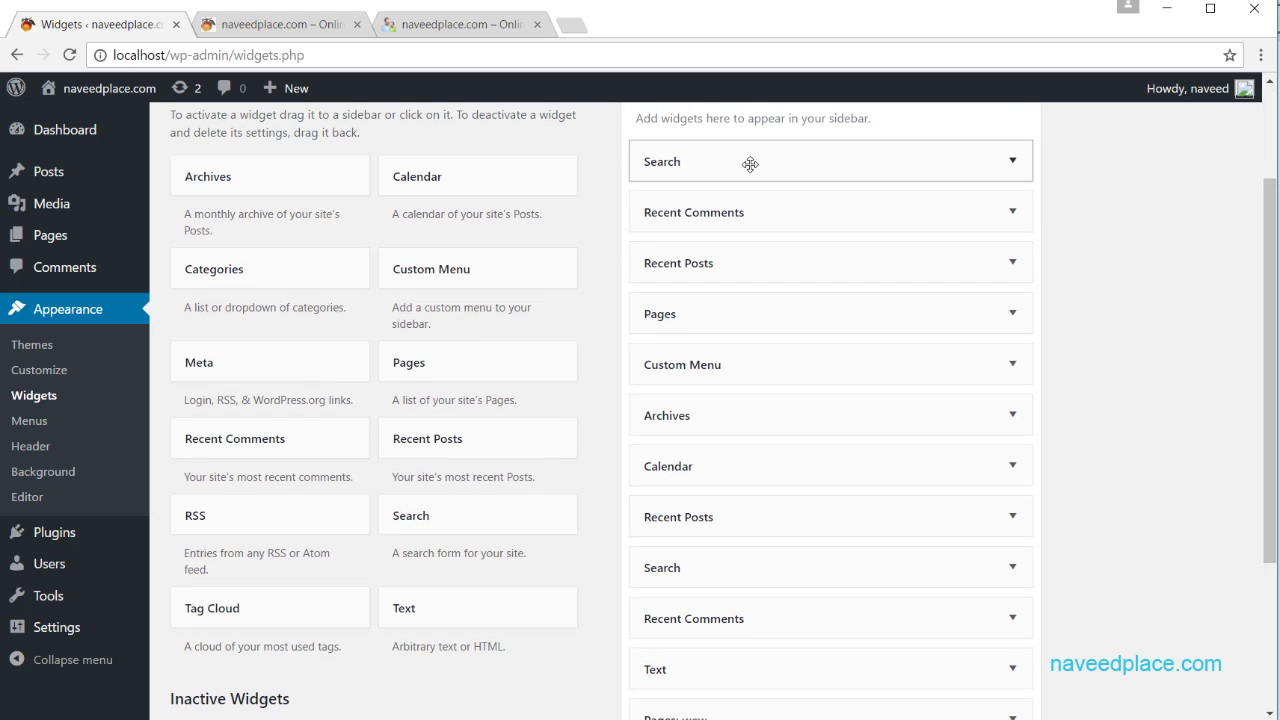
left_click(1010, 162)
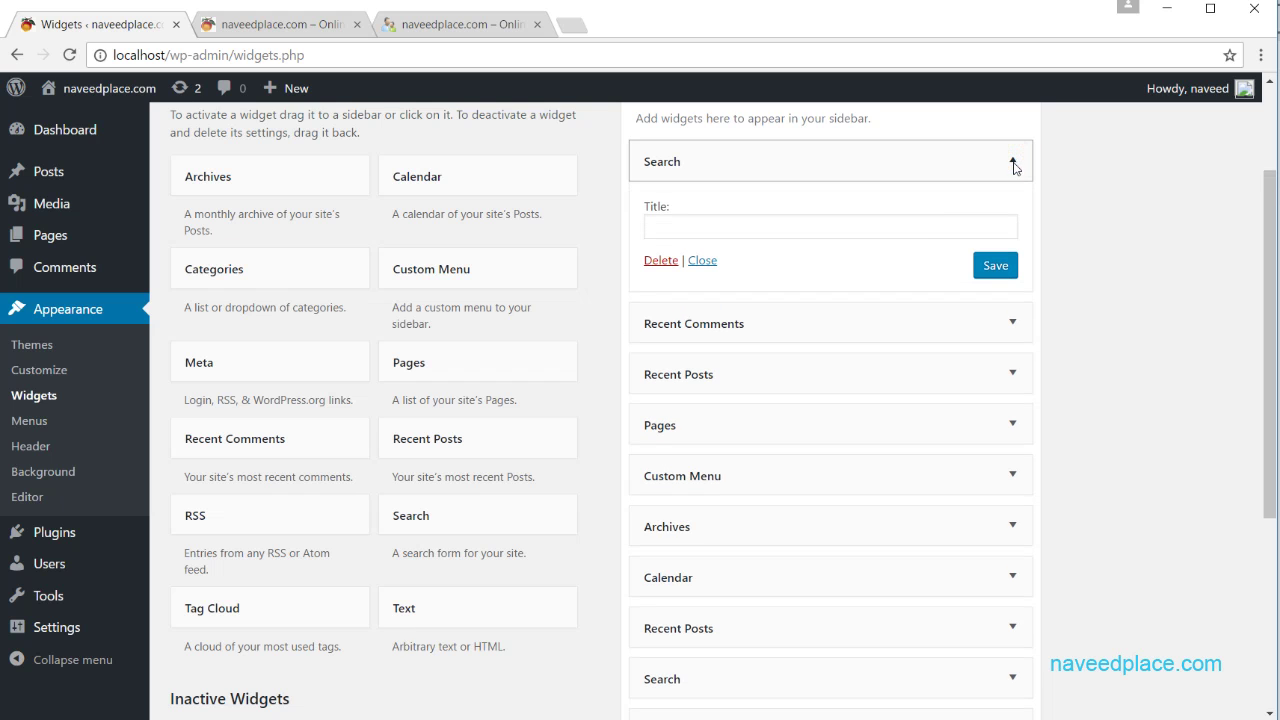
left_click(651, 262)
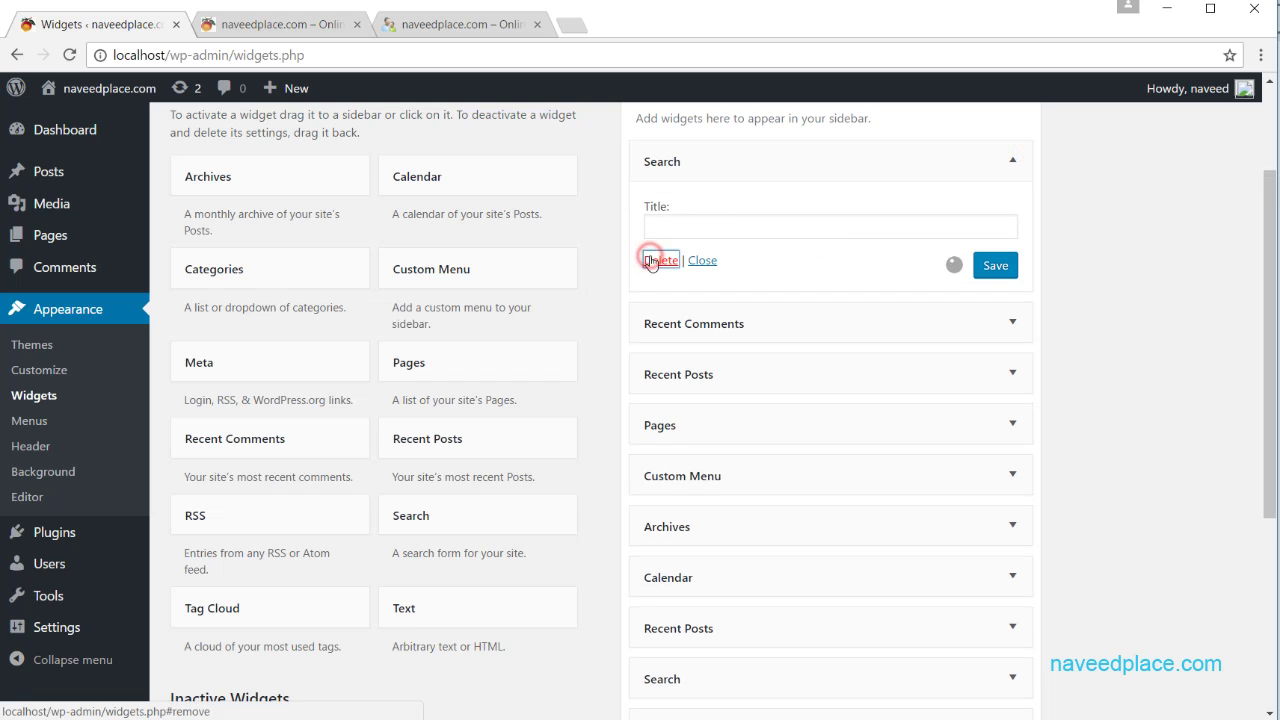
Step: Reload the live front page and check the beginning of its sidebar for the Search widget
left_click(284, 36)
left_click(280, 52)
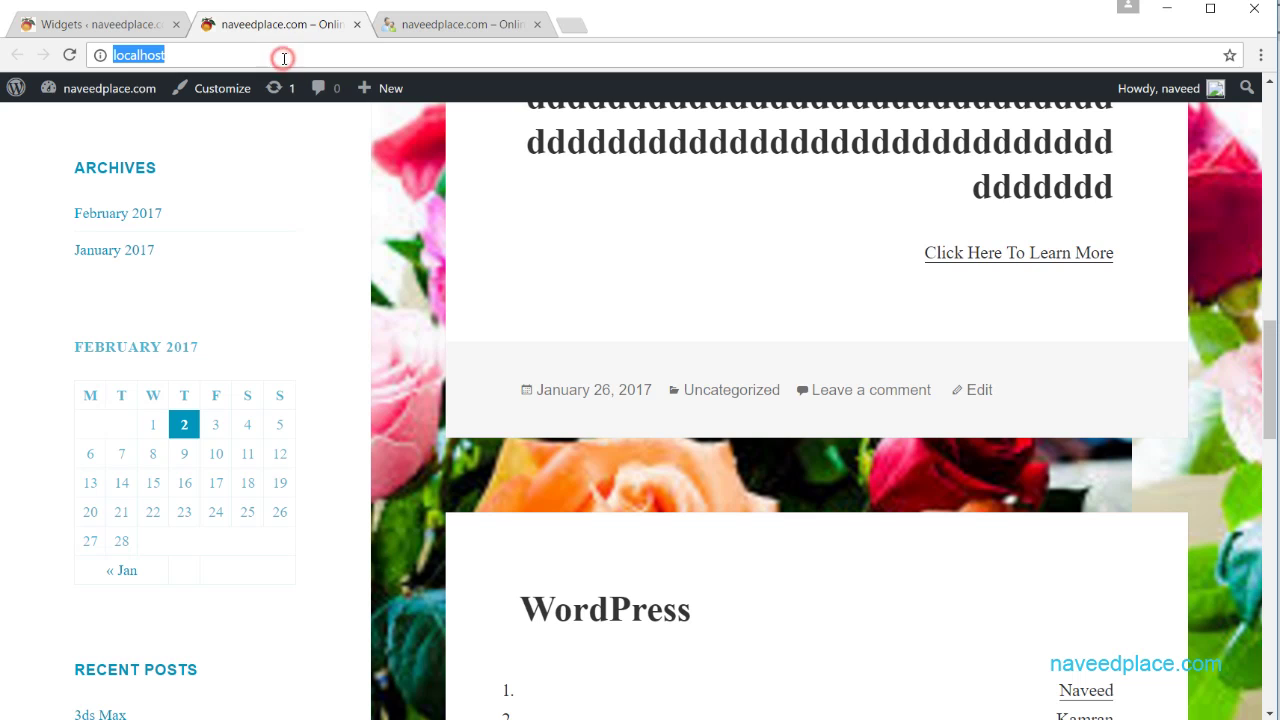
key("Return")
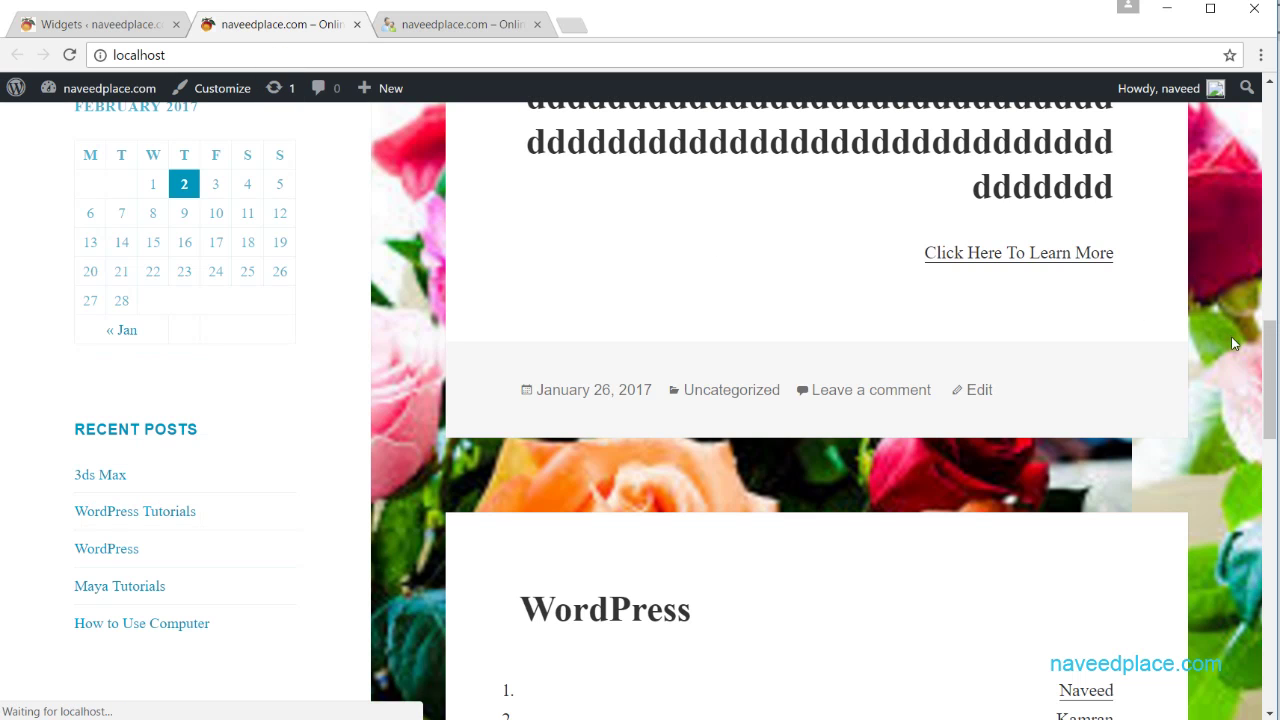
left_click_drag(1268, 370, 1267, 94)
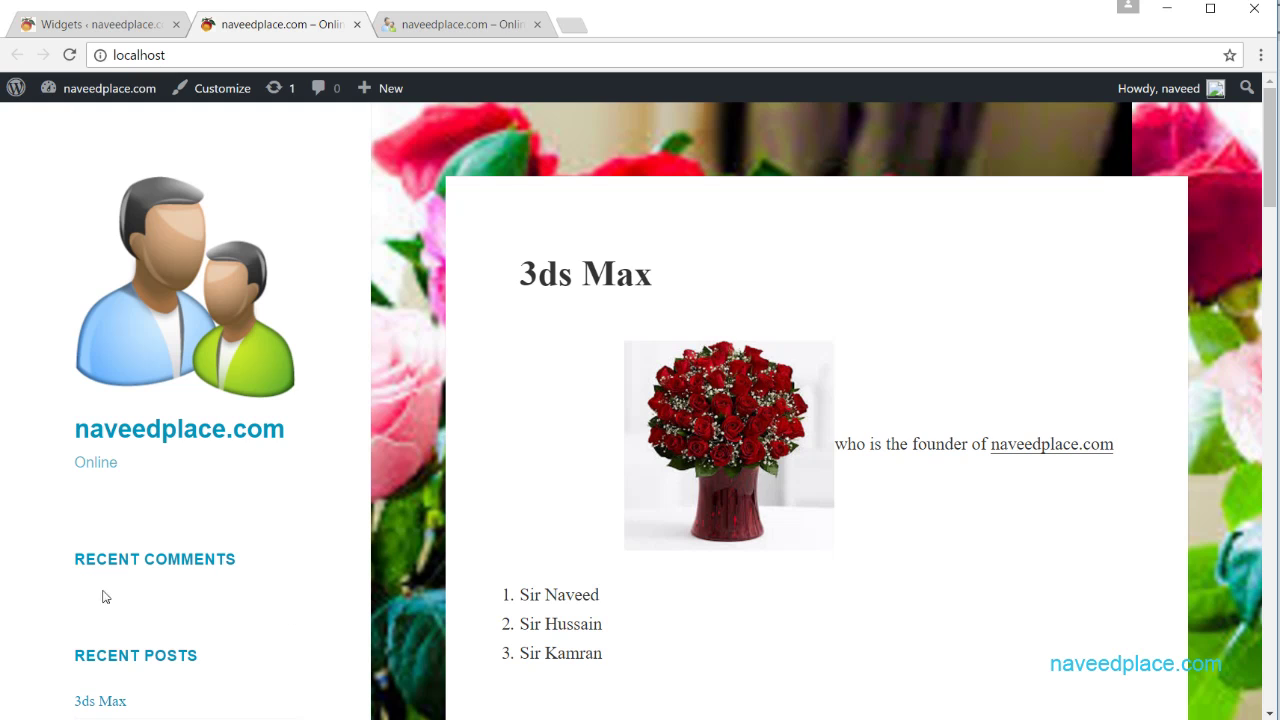
Step: Delete the first Recent Comments, Recent Posts and Pages widgets from the Widget Area on the Widgets page
left_click(104, 26)
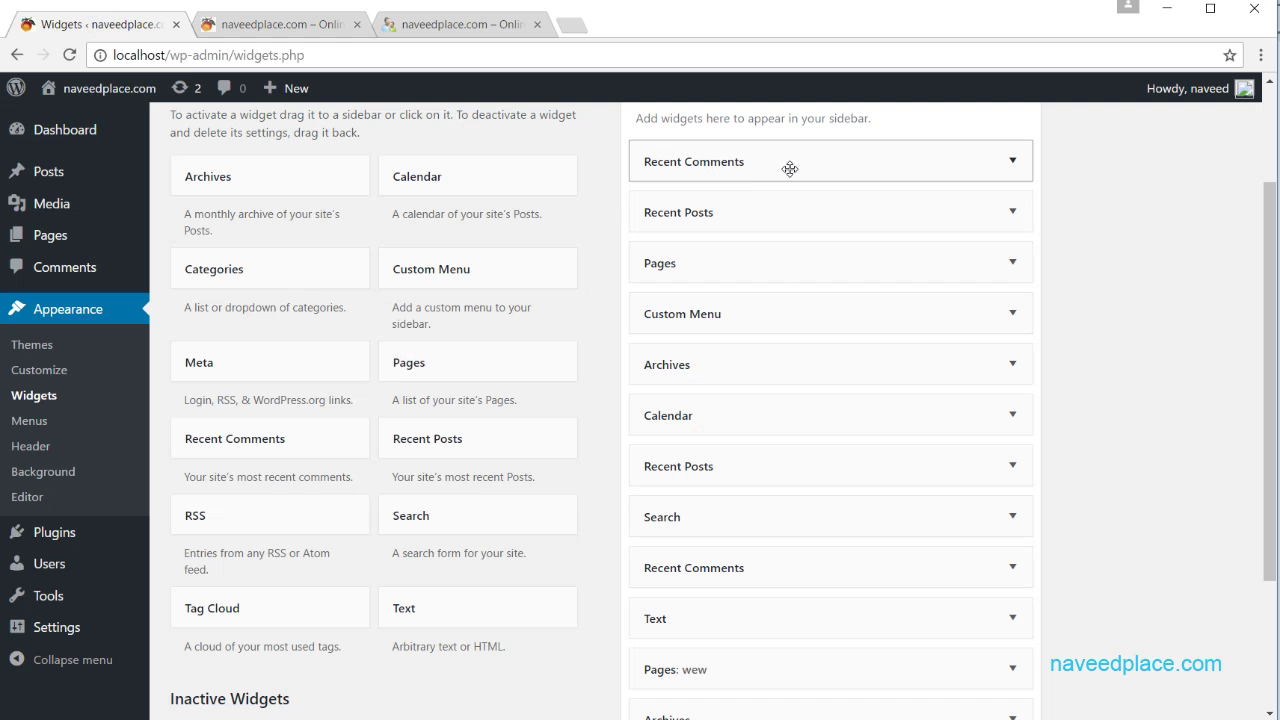
left_click(892, 175)
left_click(660, 300)
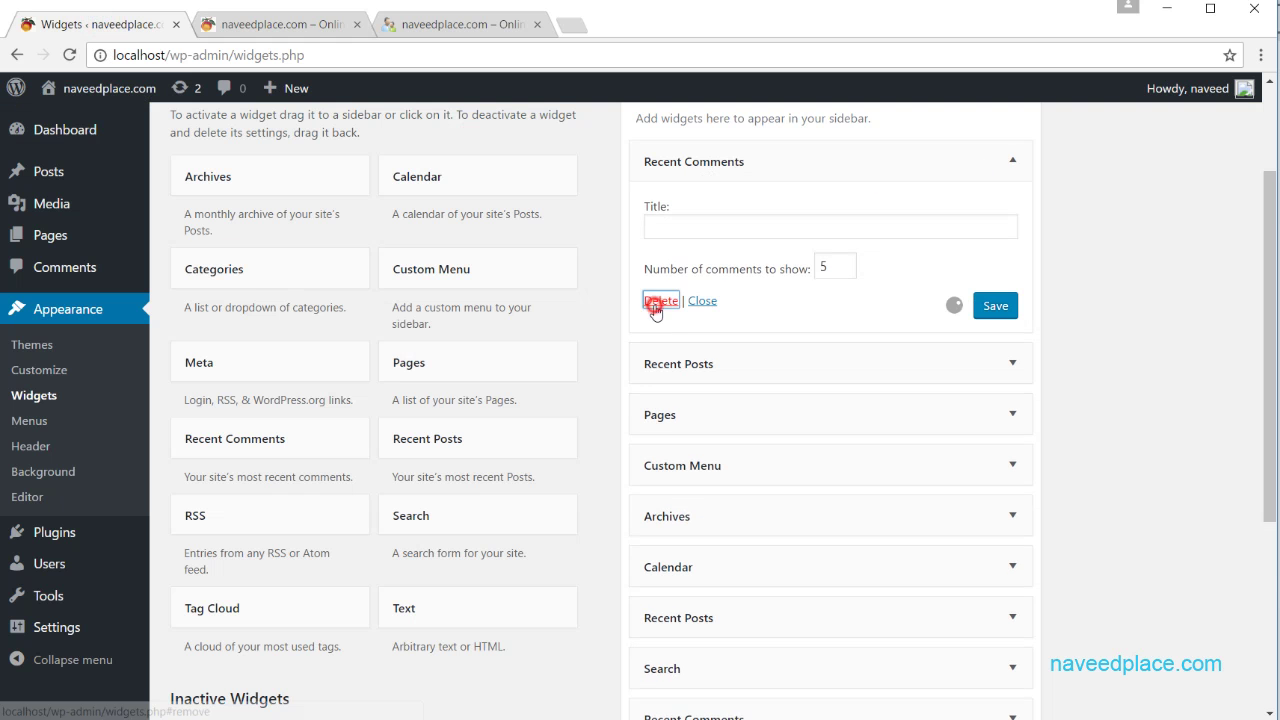
left_click(1016, 163)
left_click(652, 333)
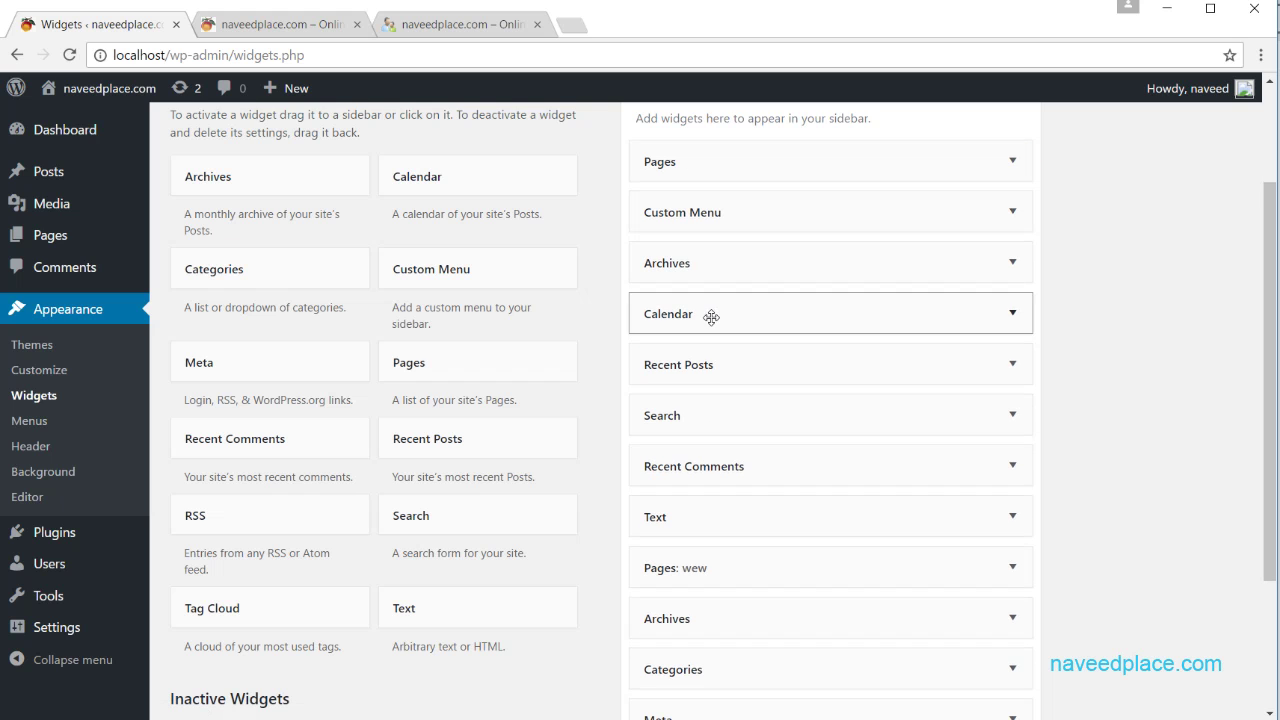
left_click_drag(857, 178, 598, 206)
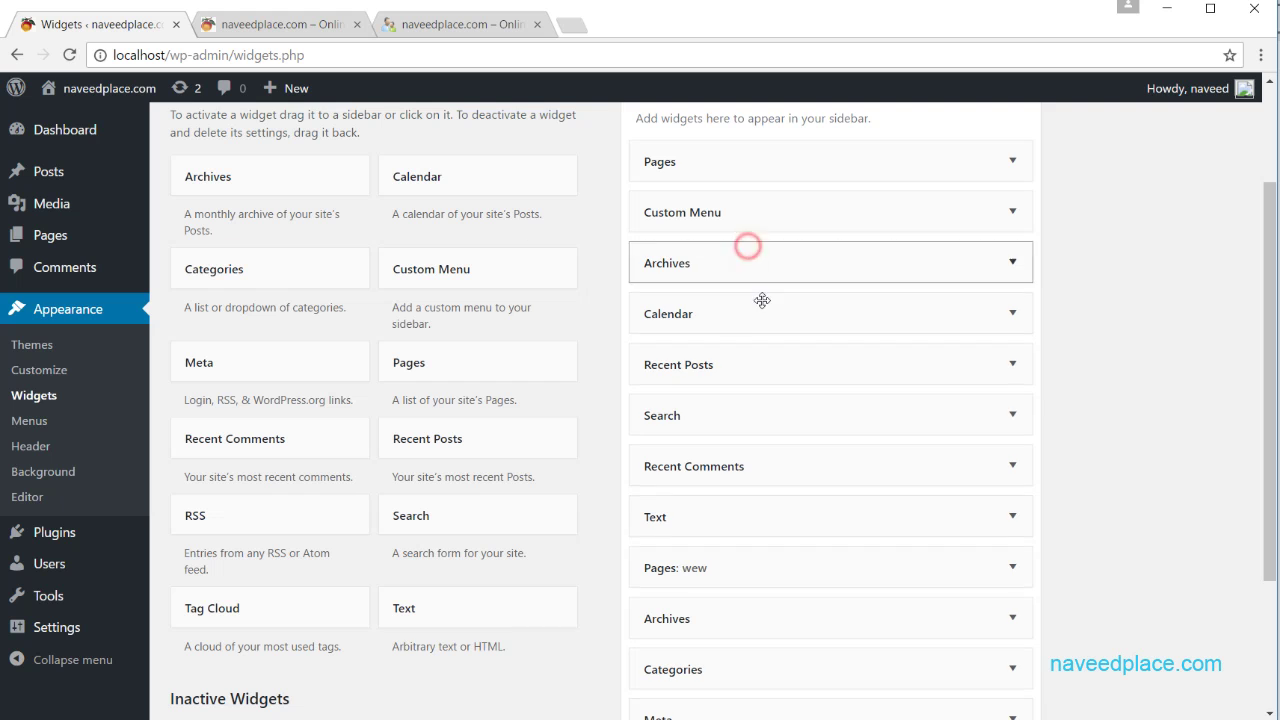
left_click(1011, 158)
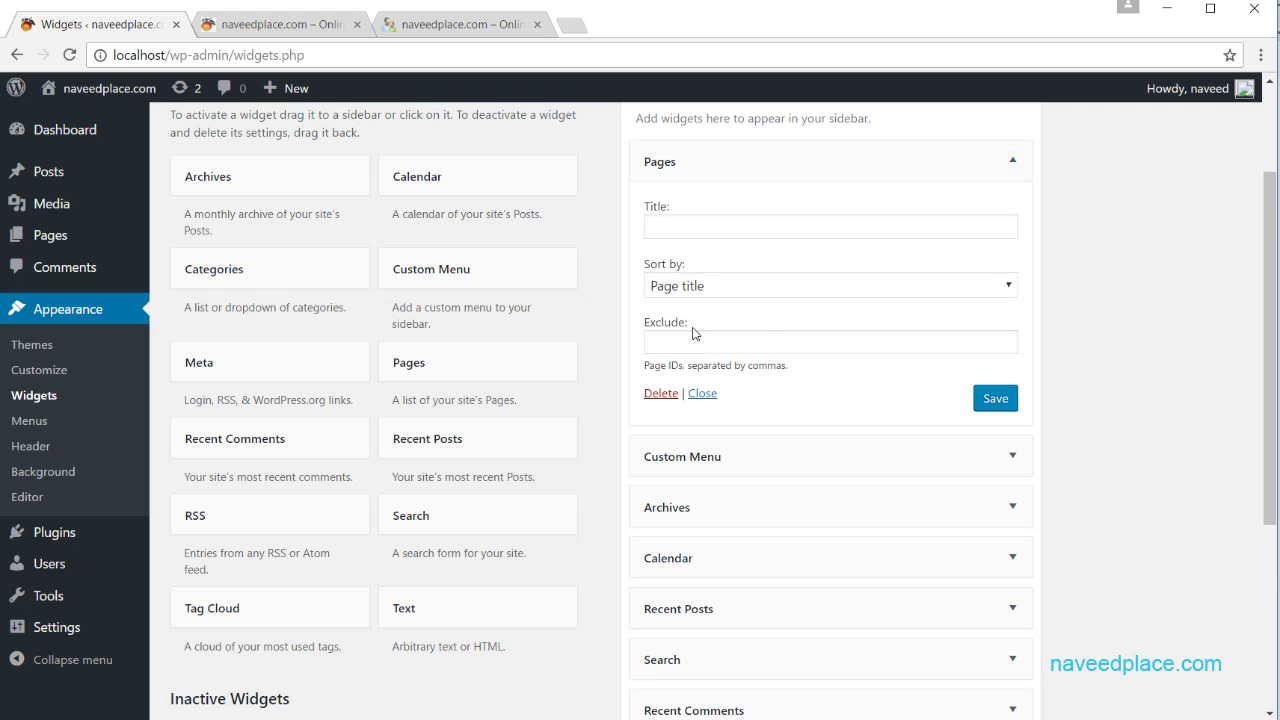
left_click(658, 393)
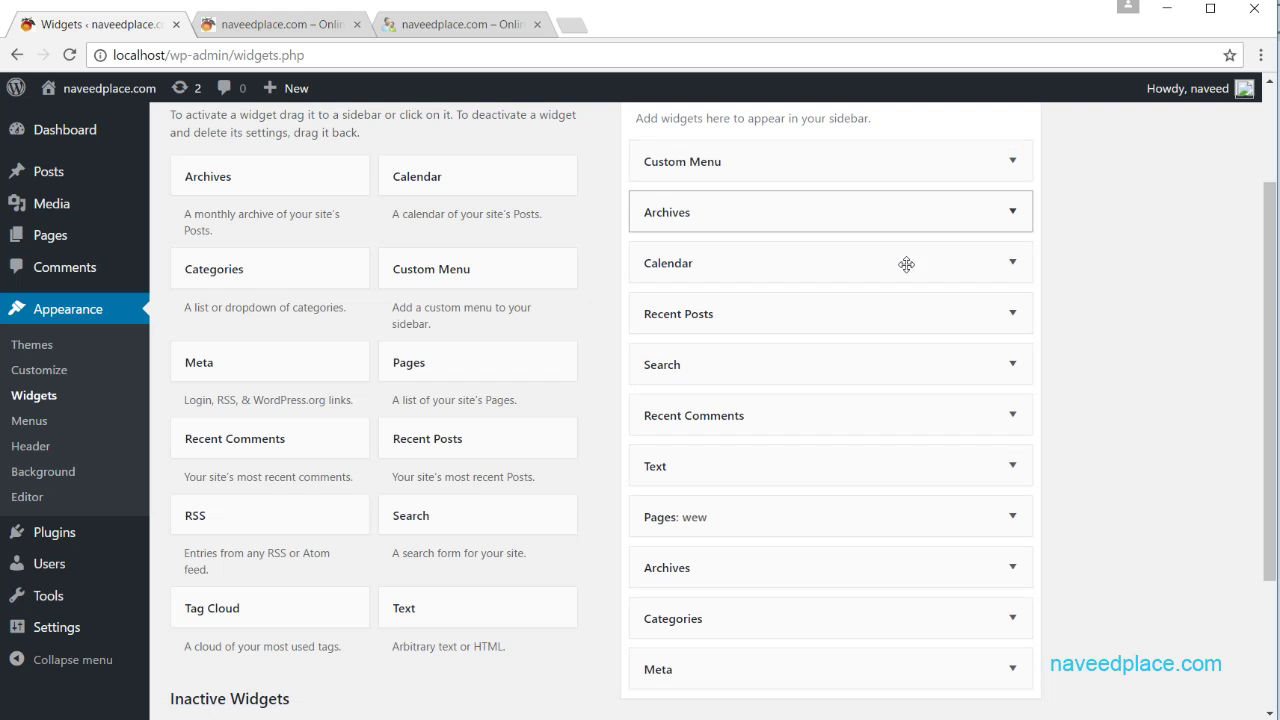
Step: Look over the remaining Widget Area entries, and reload the live front page to examine its sidebar
scroll(842, 397, "down", 2)
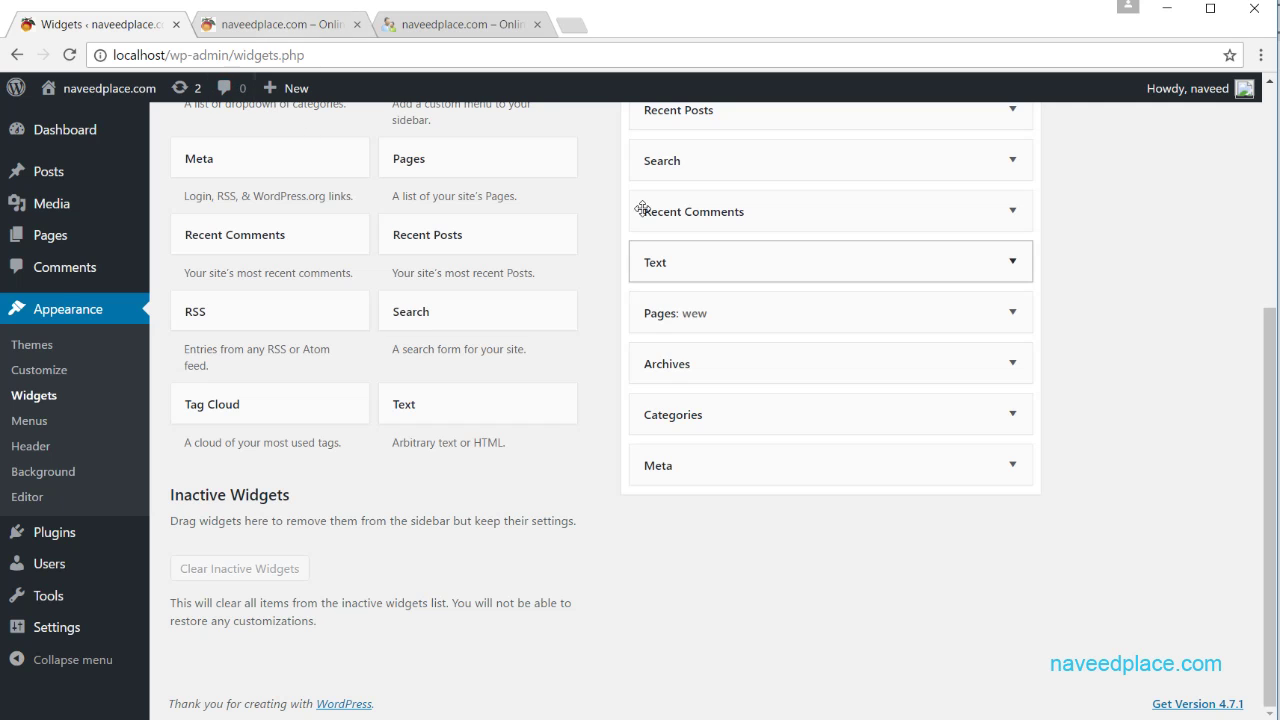
left_click(292, 24)
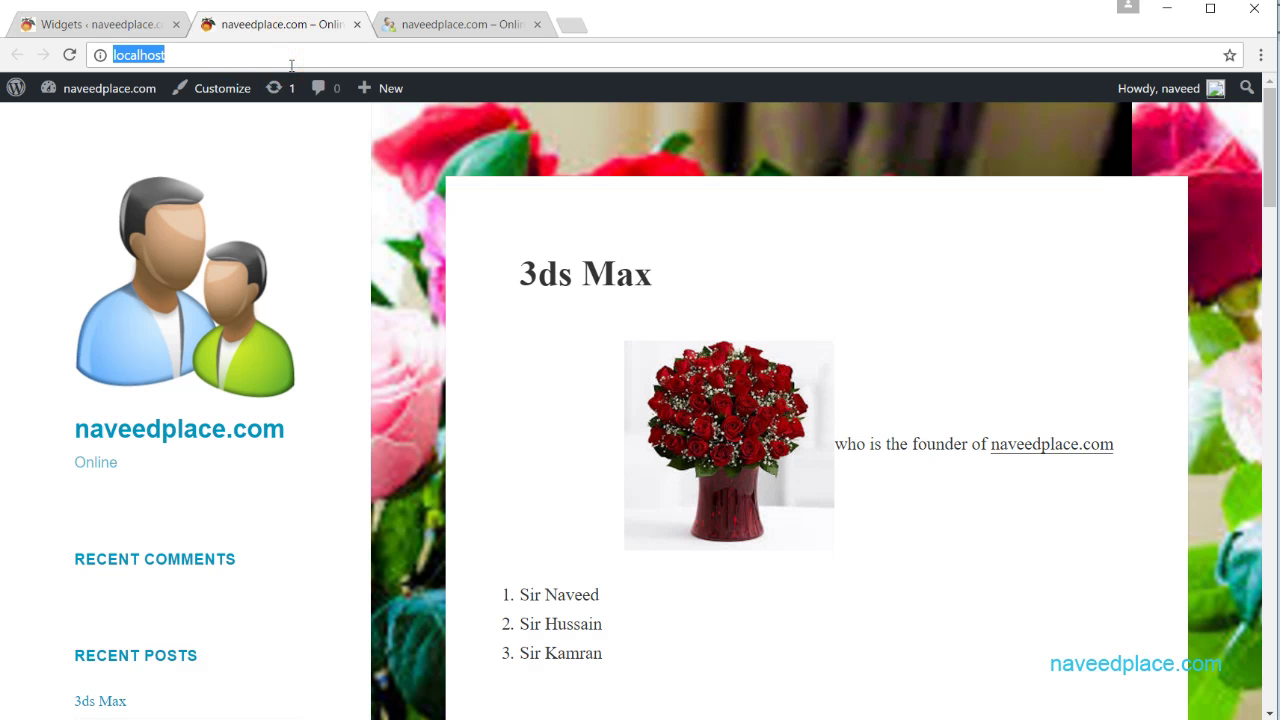
key("Return")
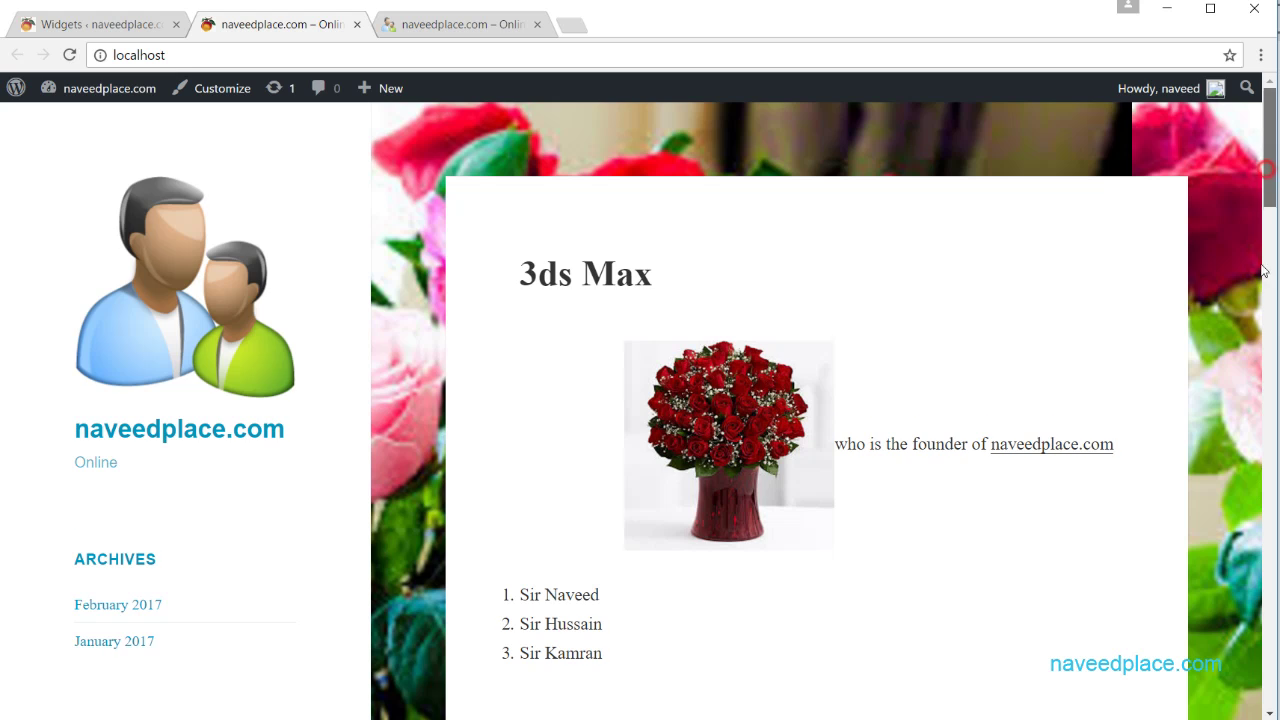
scroll(323, 230, "down", 5)
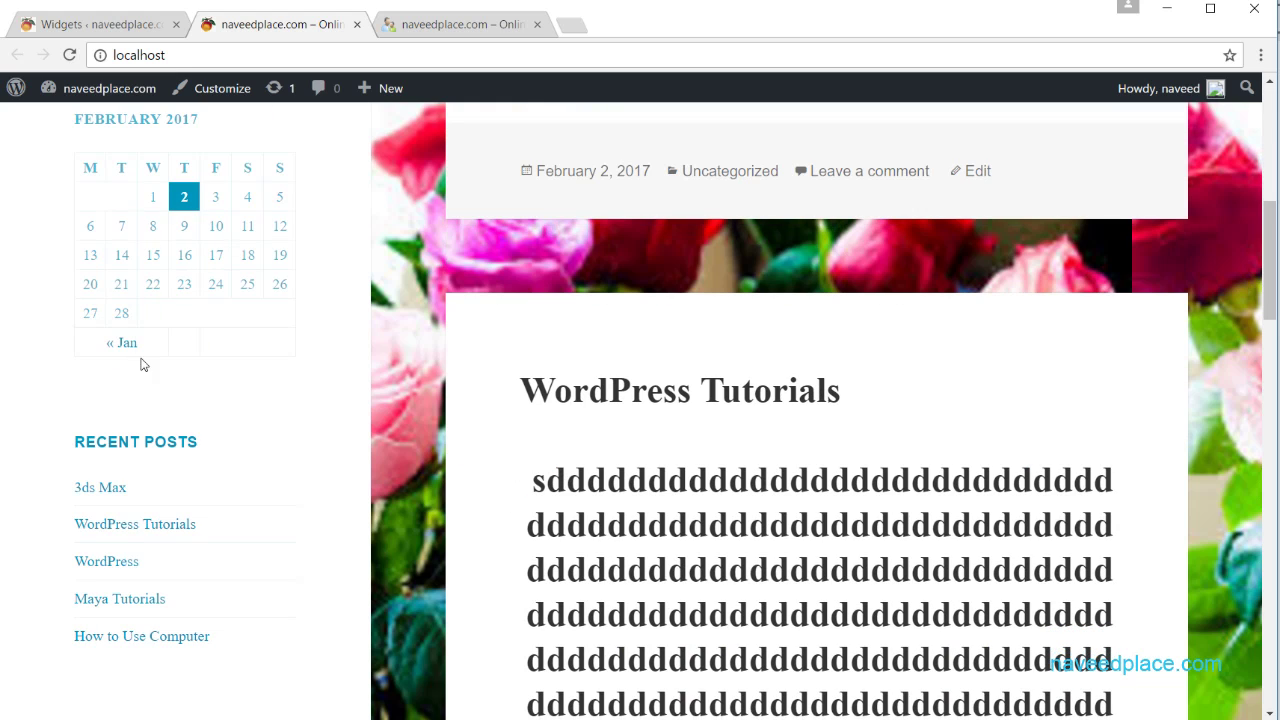
Step: Return to the Widgets page and delete the Calendar widget from the Widget Area
left_click(105, 24)
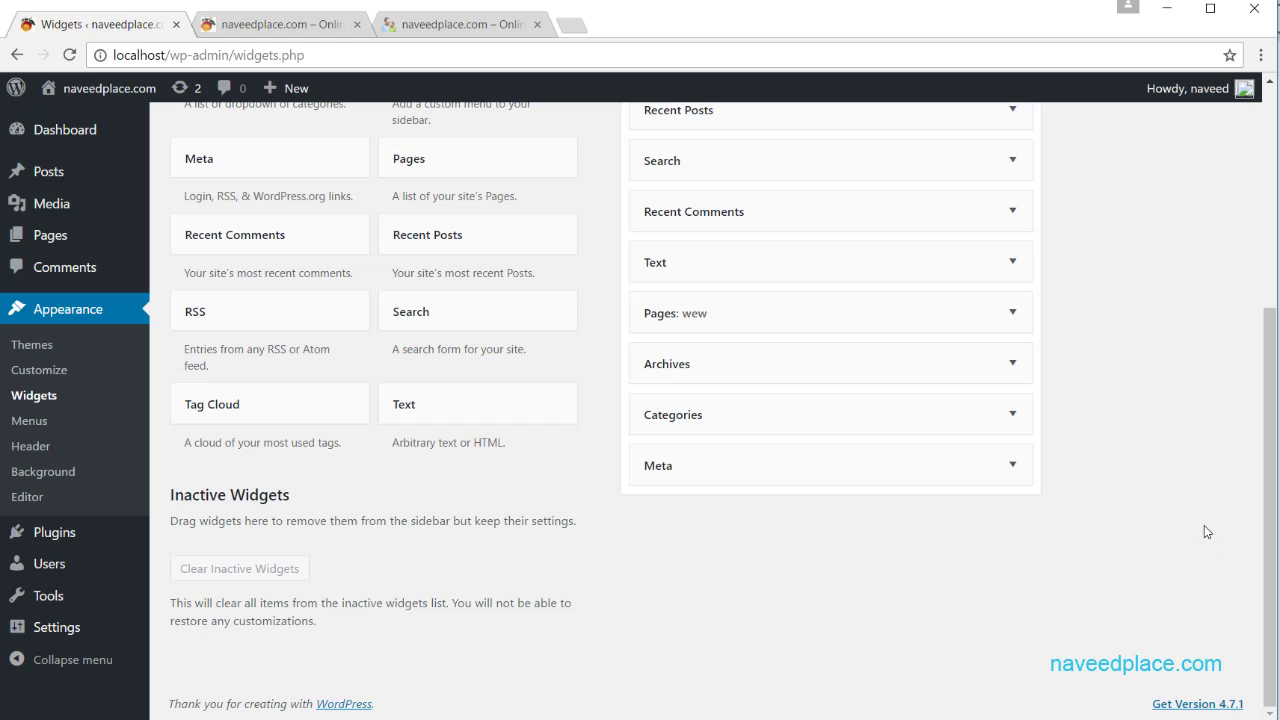
left_click_drag(1269, 494, 1270, 317)
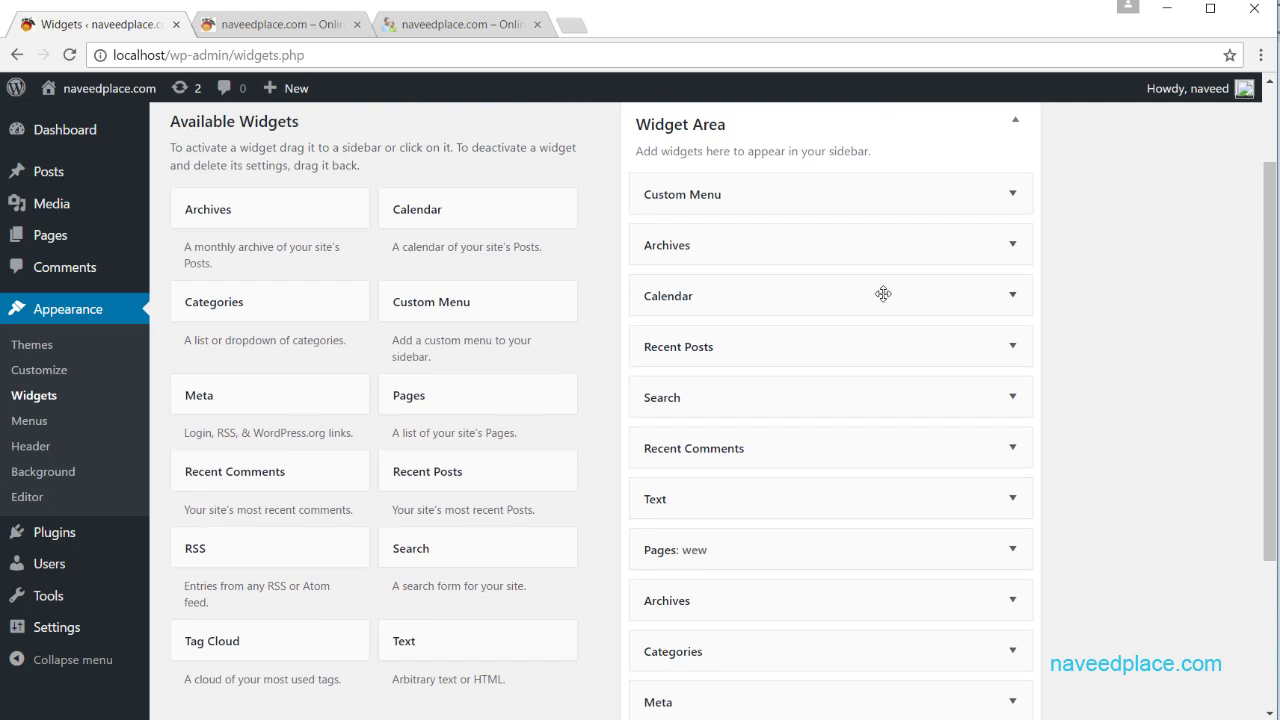
left_click(1013, 297)
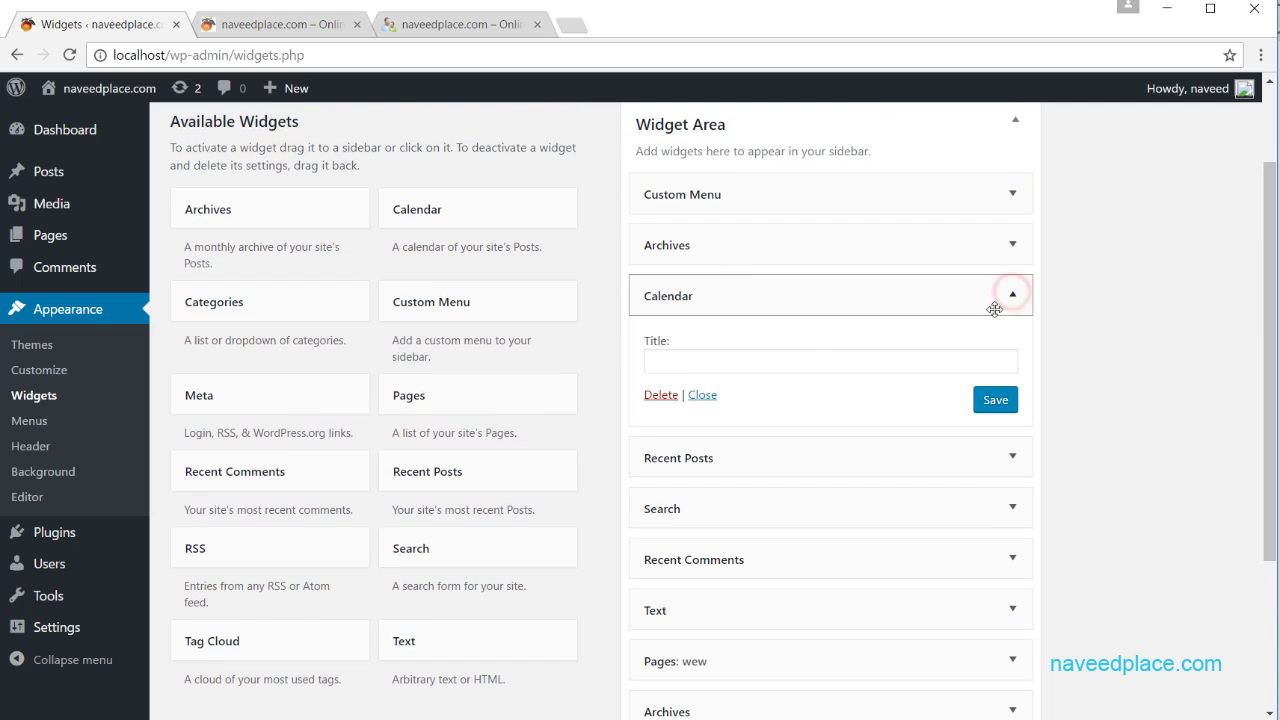
left_click(656, 396)
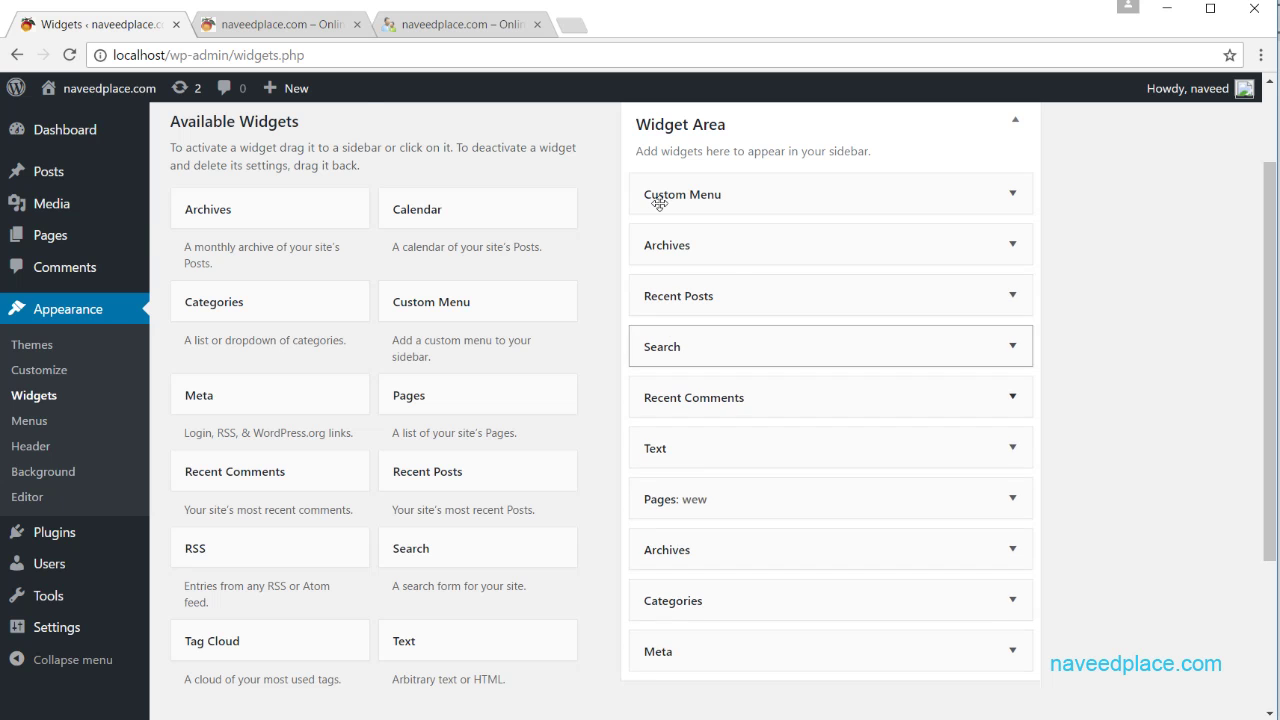
Step: Reload the live front page and examine the sidebar widgets to check that the Calendar is gone
left_click(264, 28)
left_click(261, 57)
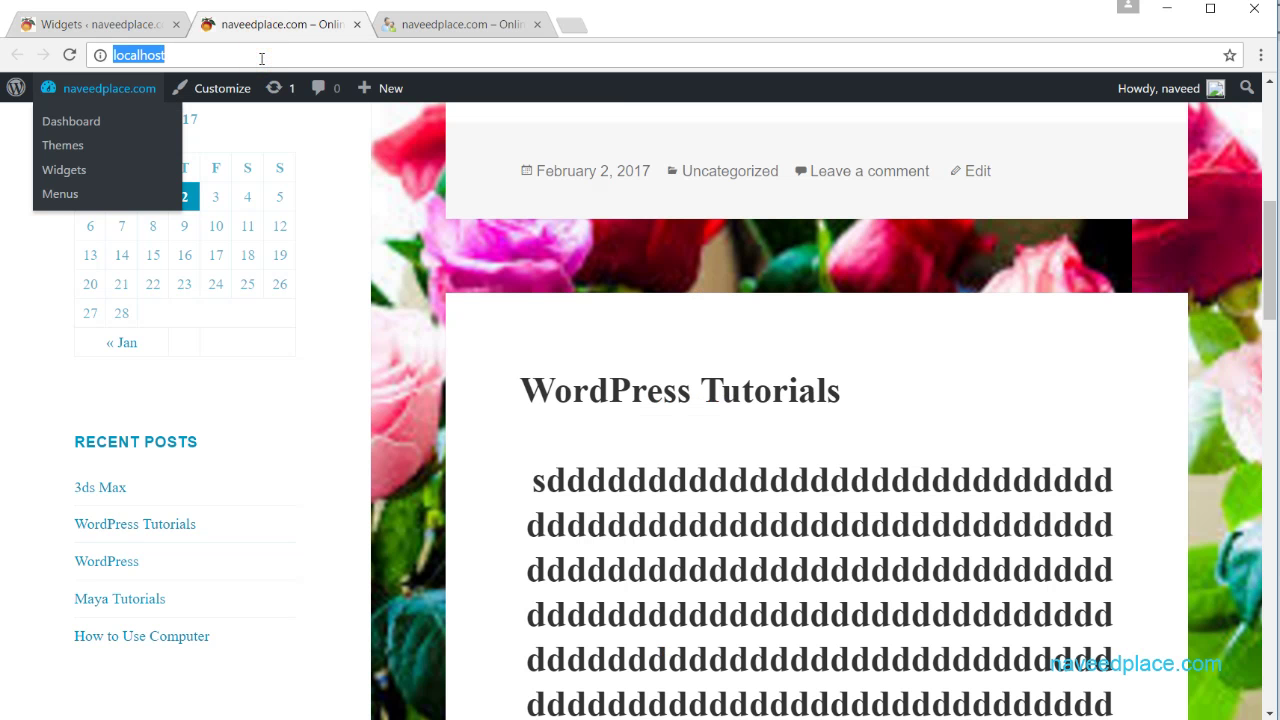
key("Return")
scroll(1154, 191, "down", 3)
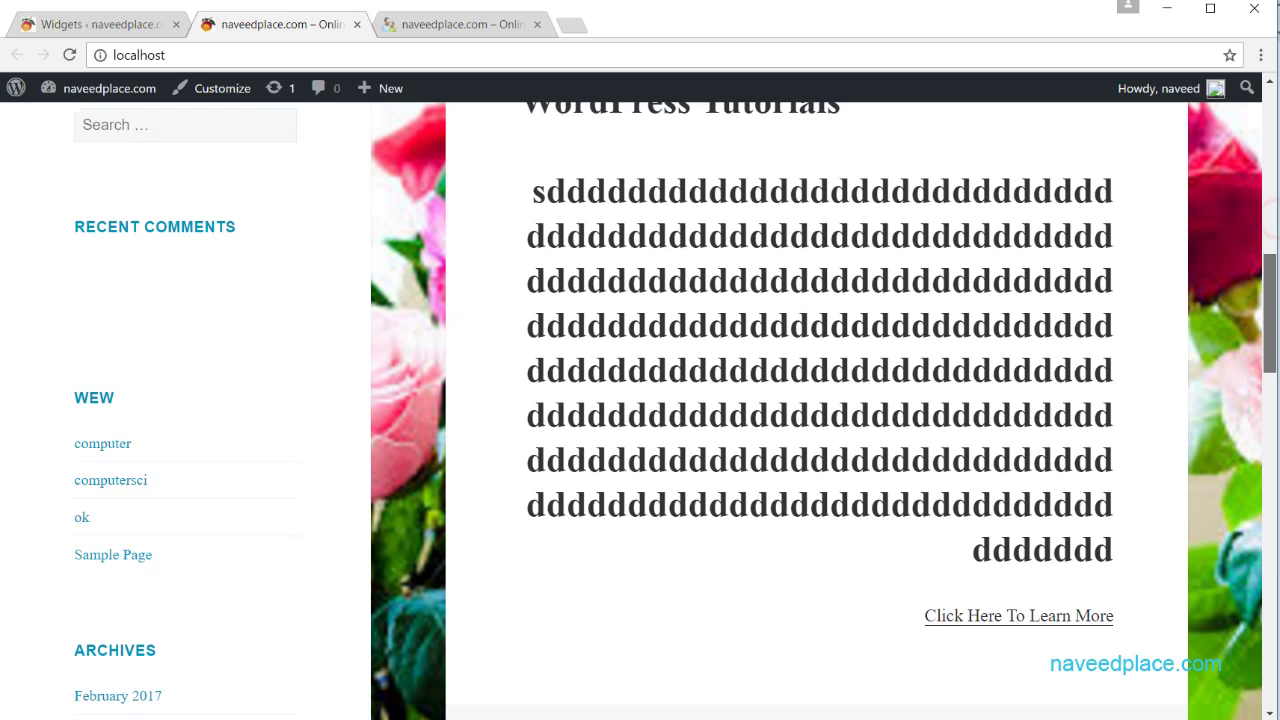
scroll(223, 297, "down", 9)
scroll(223, 297, "up", 9)
scroll(223, 297, "down", 9)
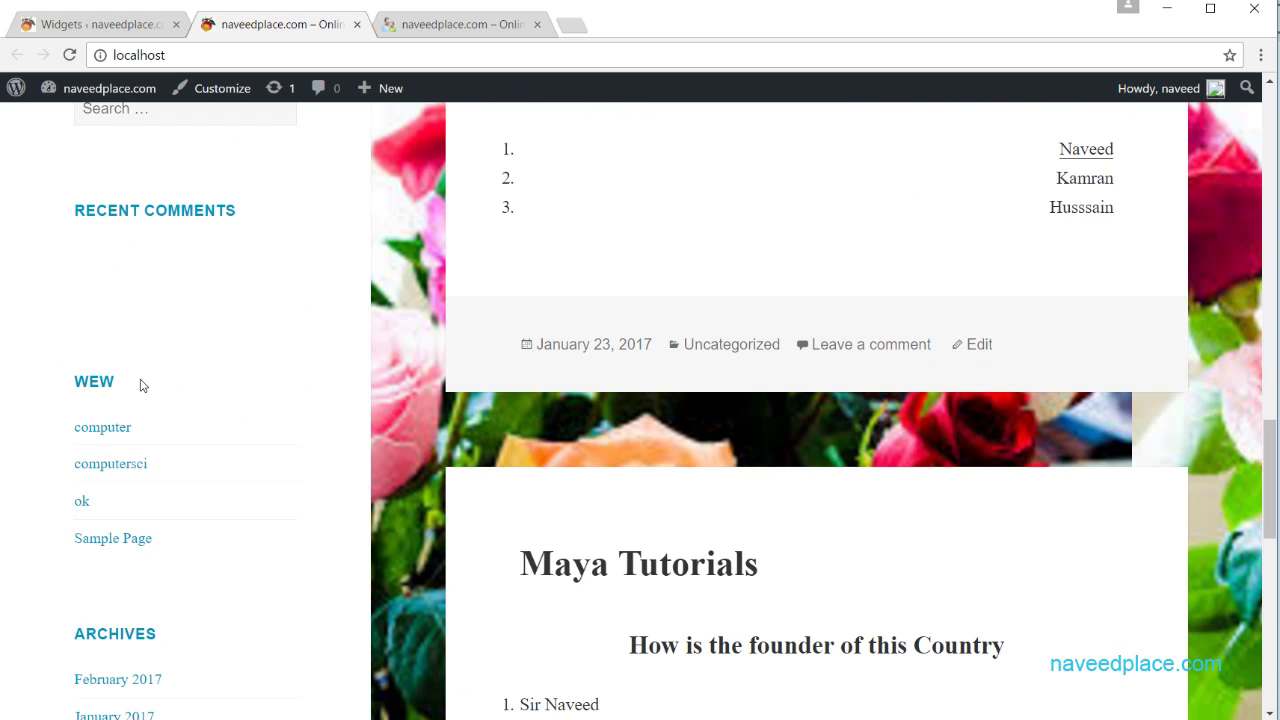
left_click(1269, 466)
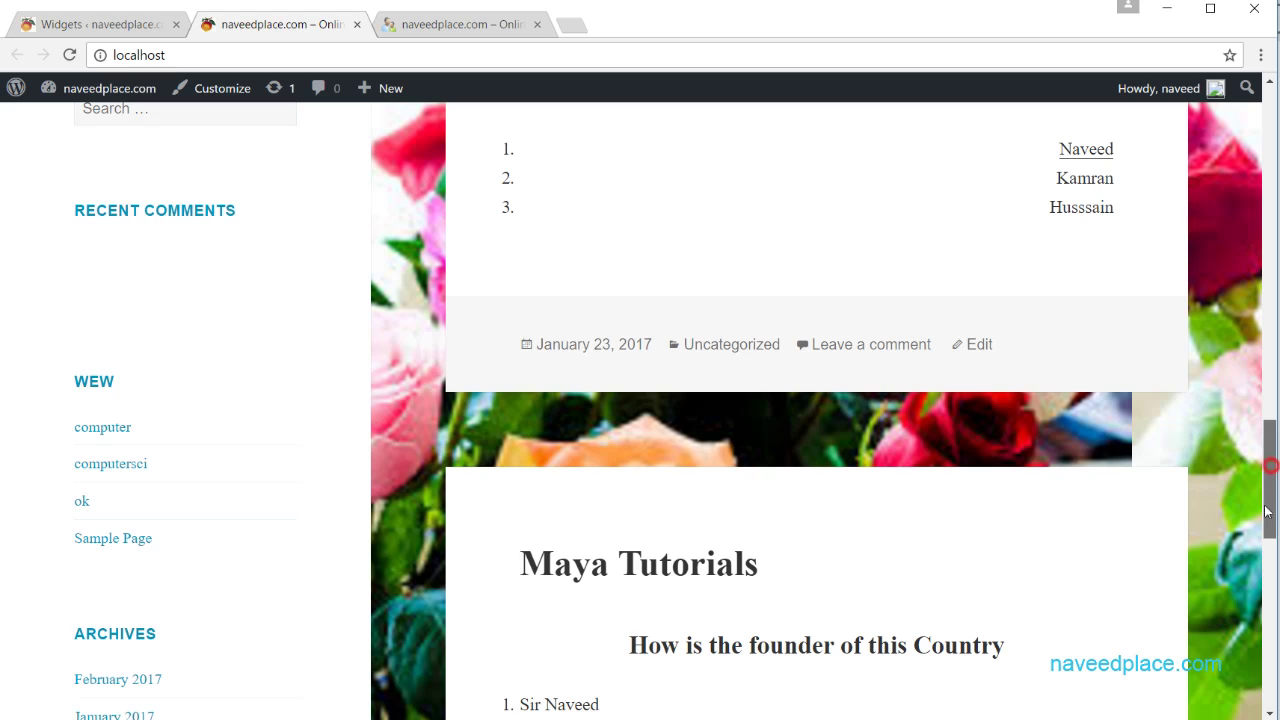
left_click_drag(1267, 511, 1267, 426)
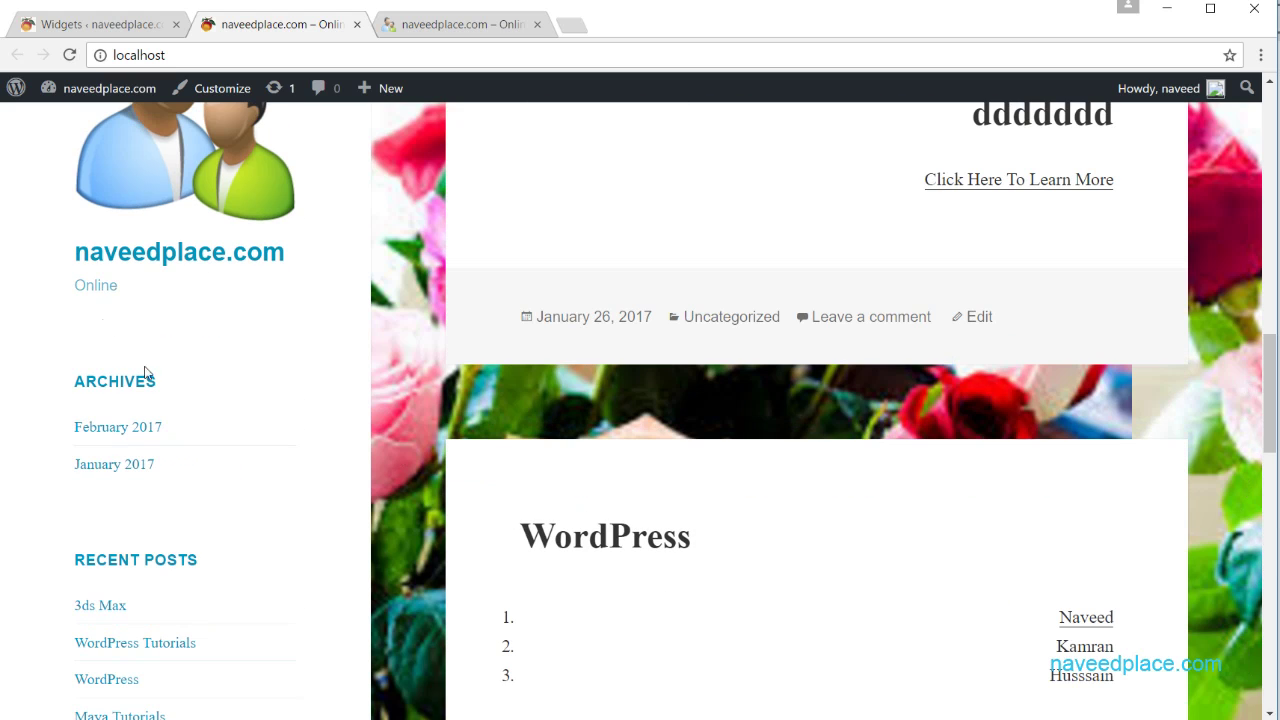
Step: Return to the Widgets page, add a Calendar widget as the first entry of the Widget Area, and save it
left_click(118, 28)
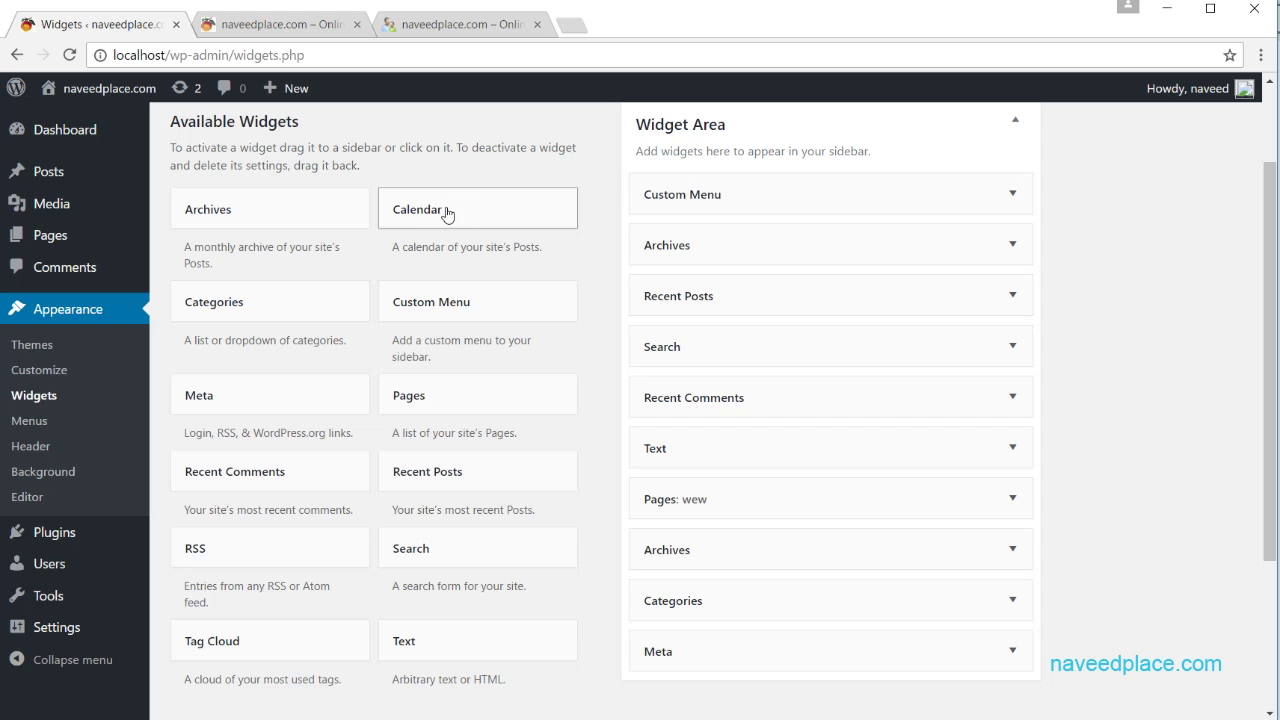
left_click_drag(1266, 249, 1259, 538)
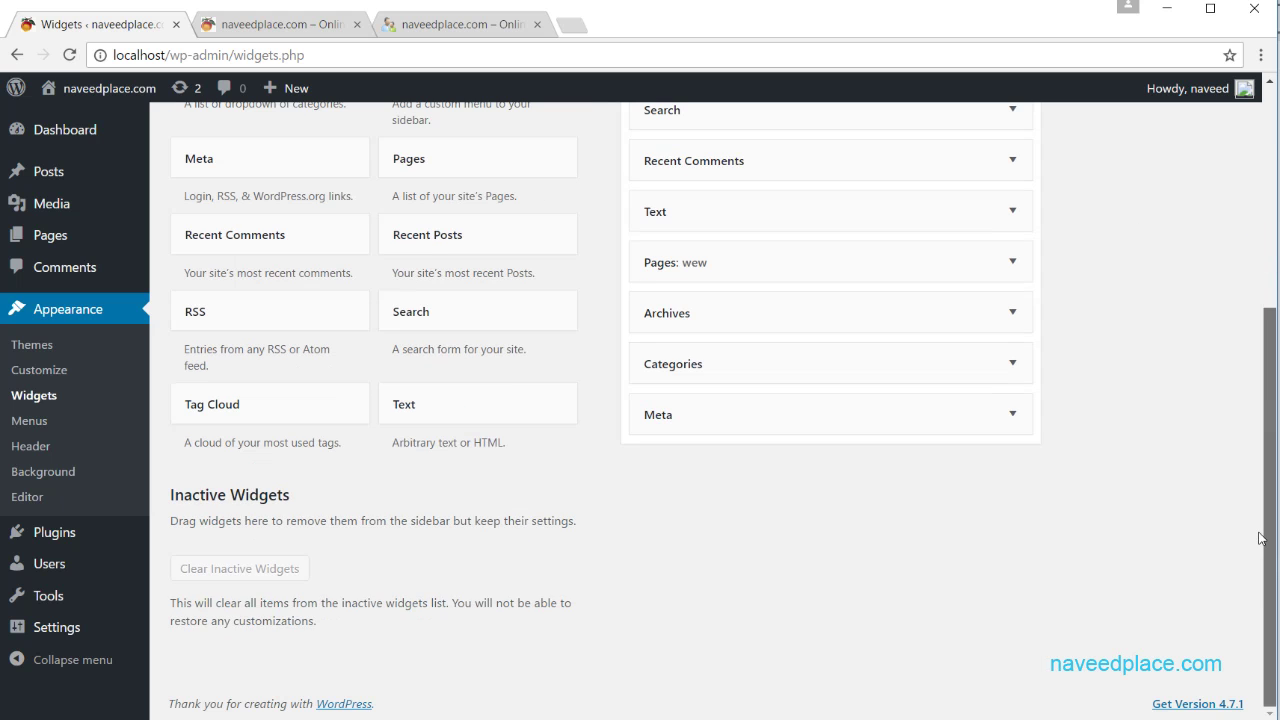
scroll(595, 292, "up", 4)
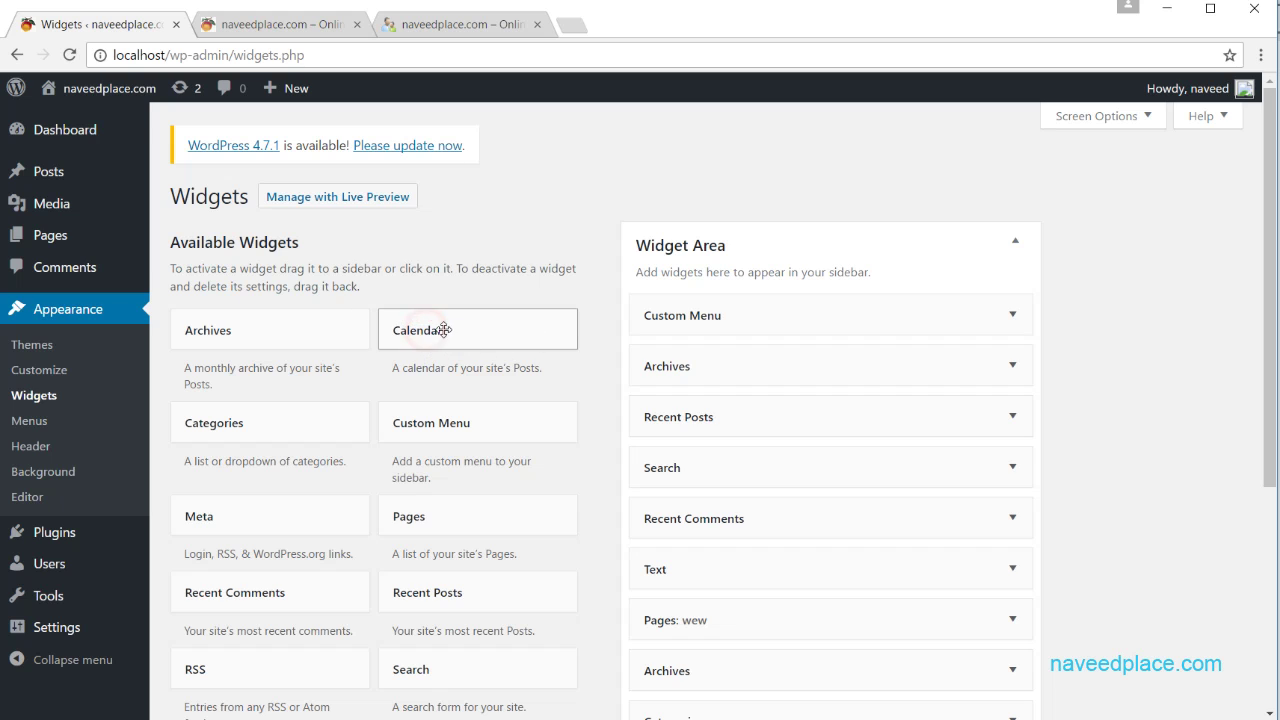
left_click_drag(443, 331, 770, 320)
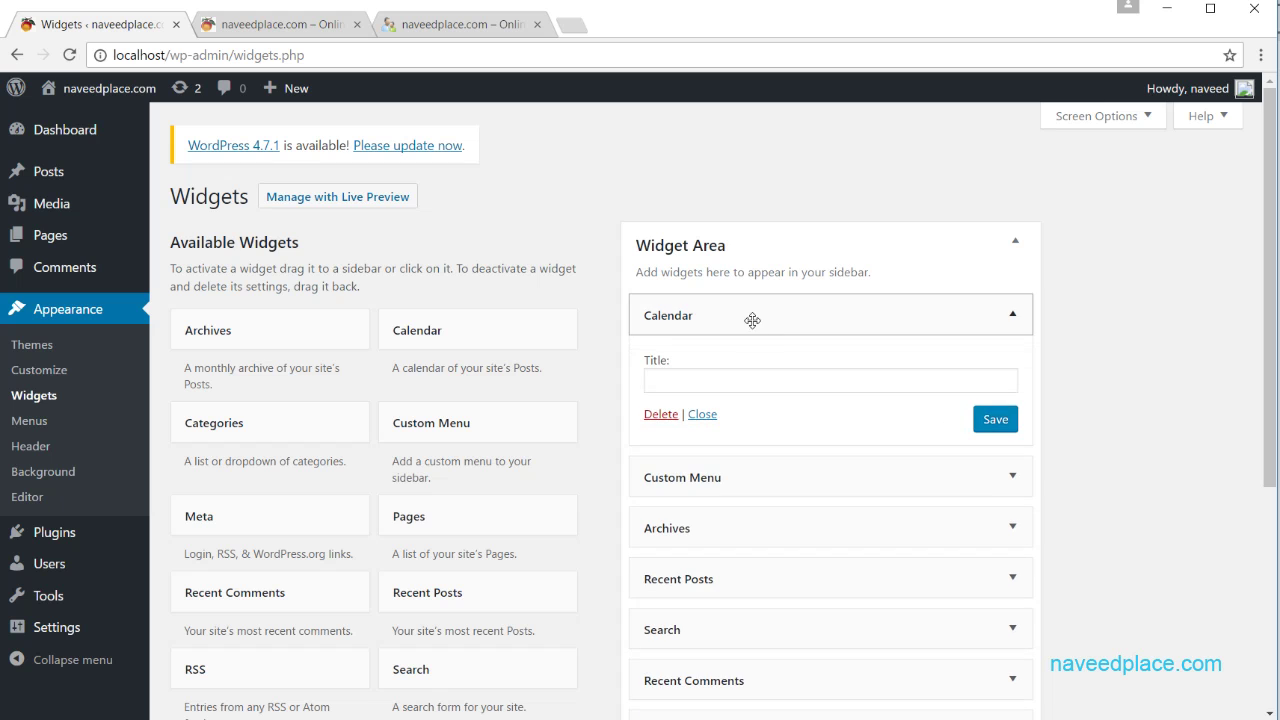
left_click(995, 424)
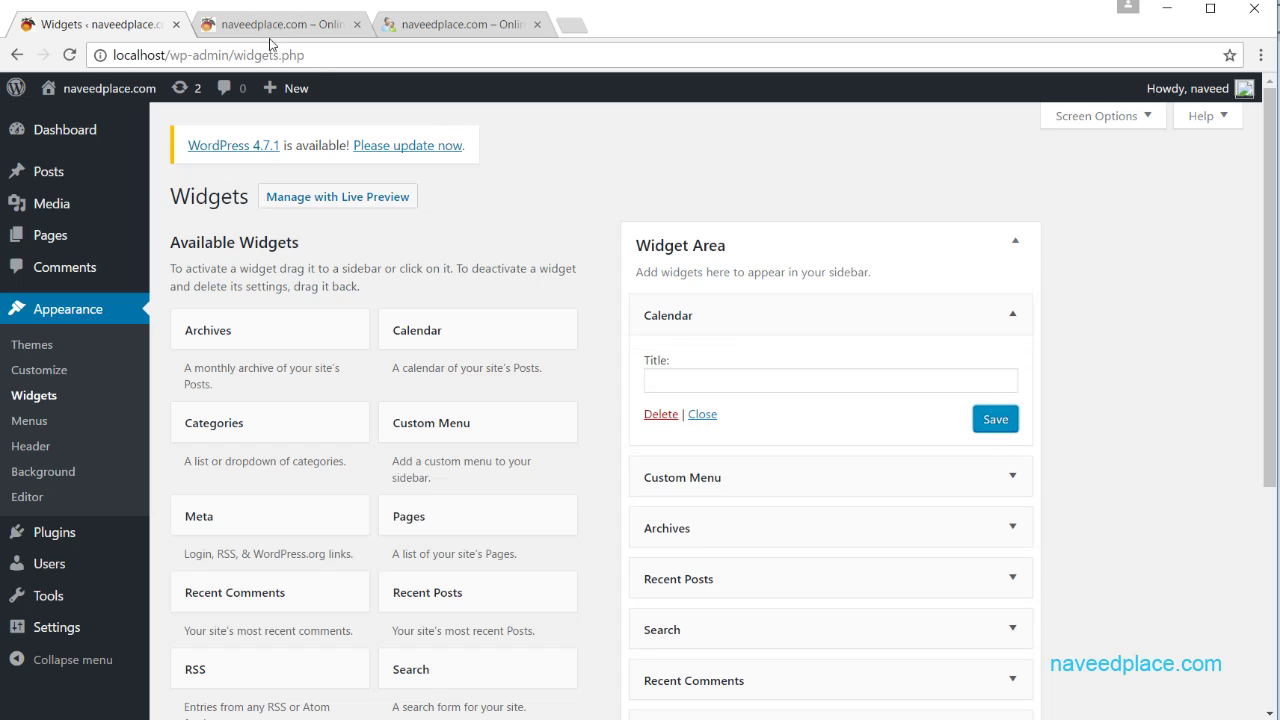
Step: Reload the live front page and check the beginning of its sidebar for the Calendar widget
left_click(231, 12)
left_click(252, 52)
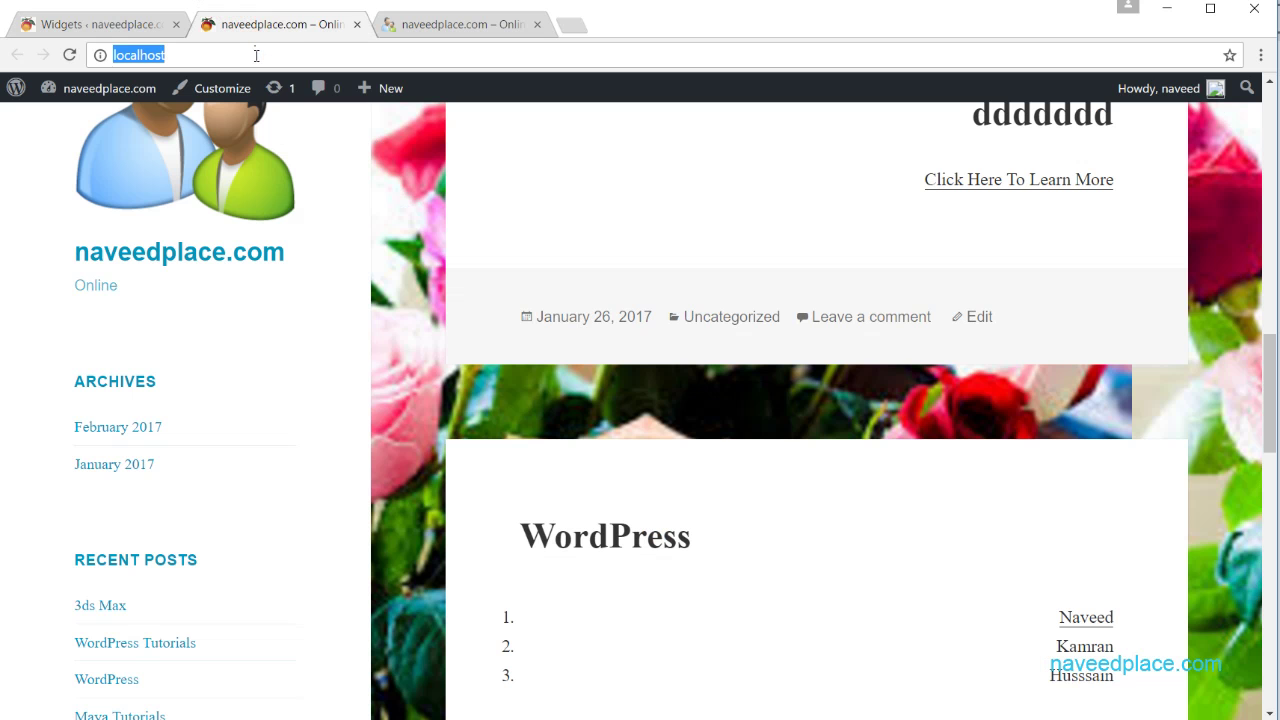
key("Return")
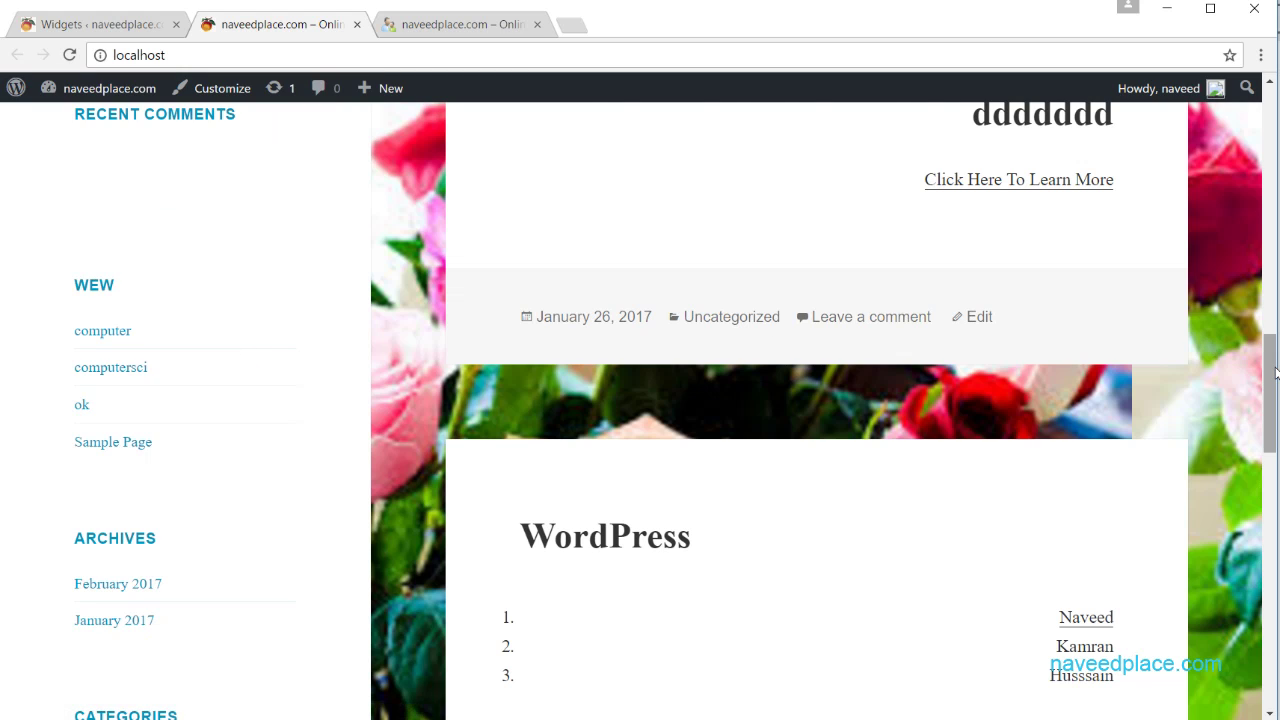
scroll(1268, 238, "up", 3)
scroll(1268, 238, "up", 10)
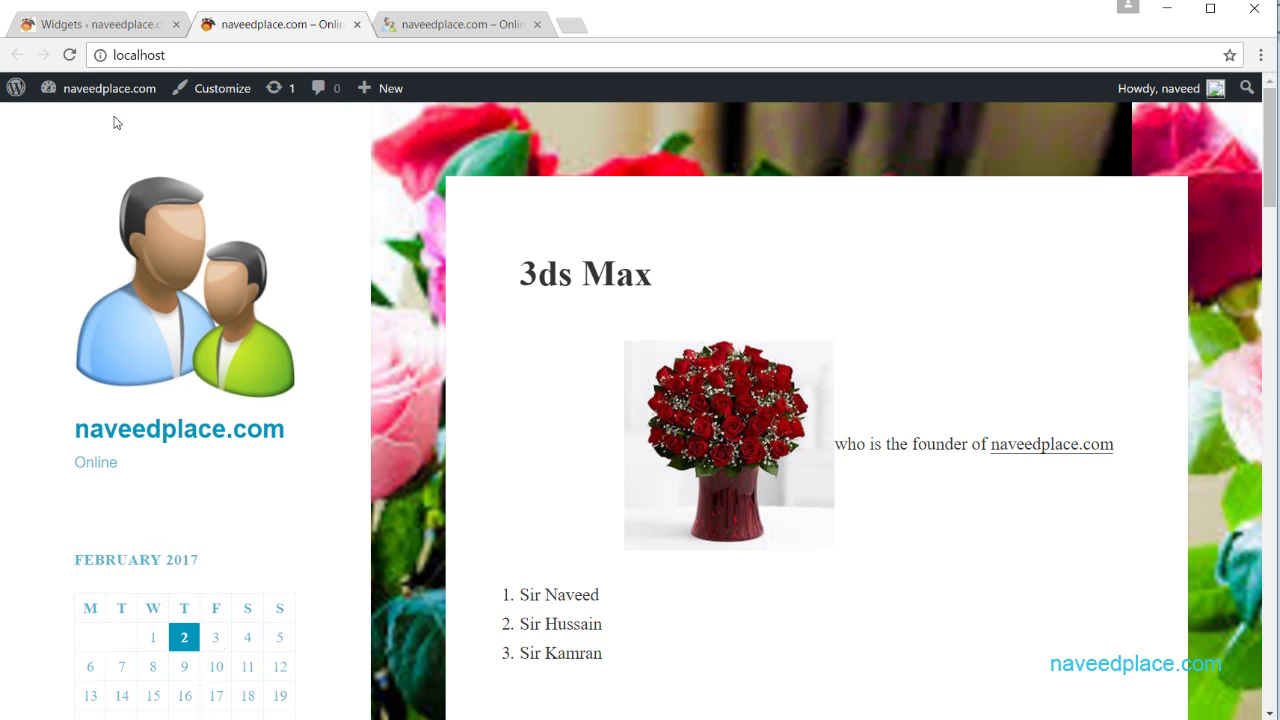
Step: Open the theme Customizer from the Widgets page, view its Additional CSS section, and close the Customizer
left_click(112, 30)
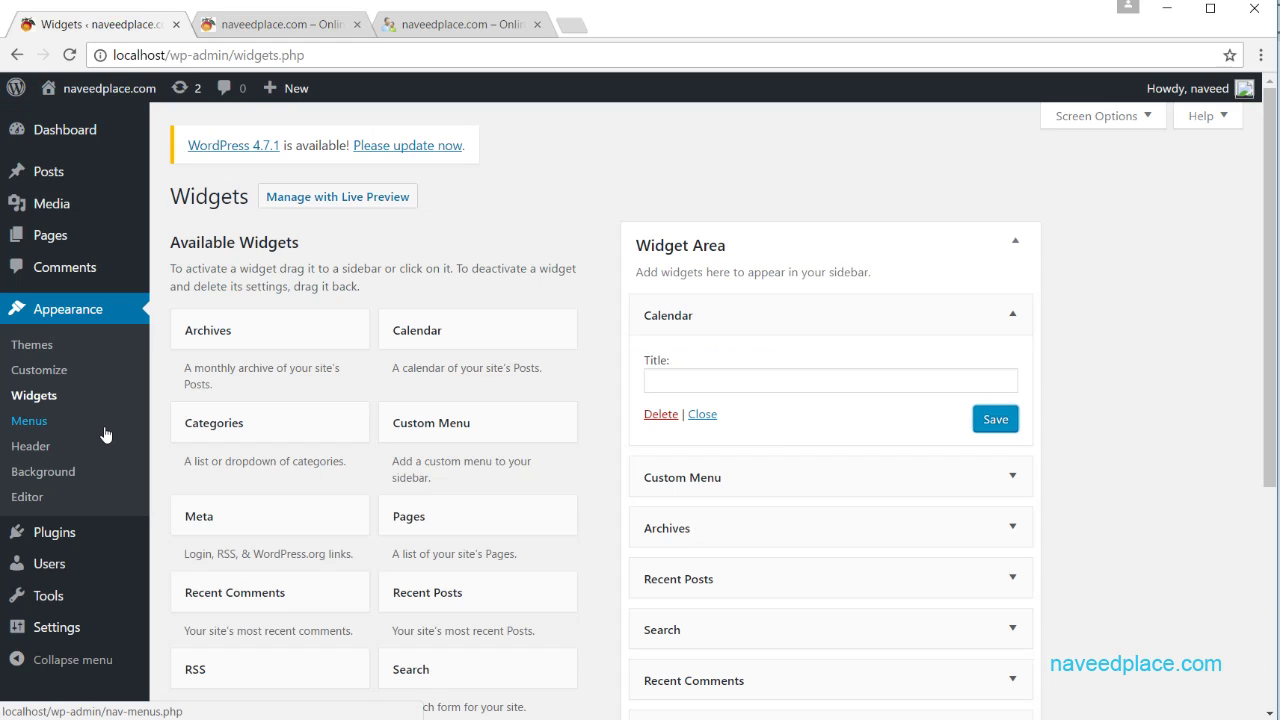
left_click(38, 371)
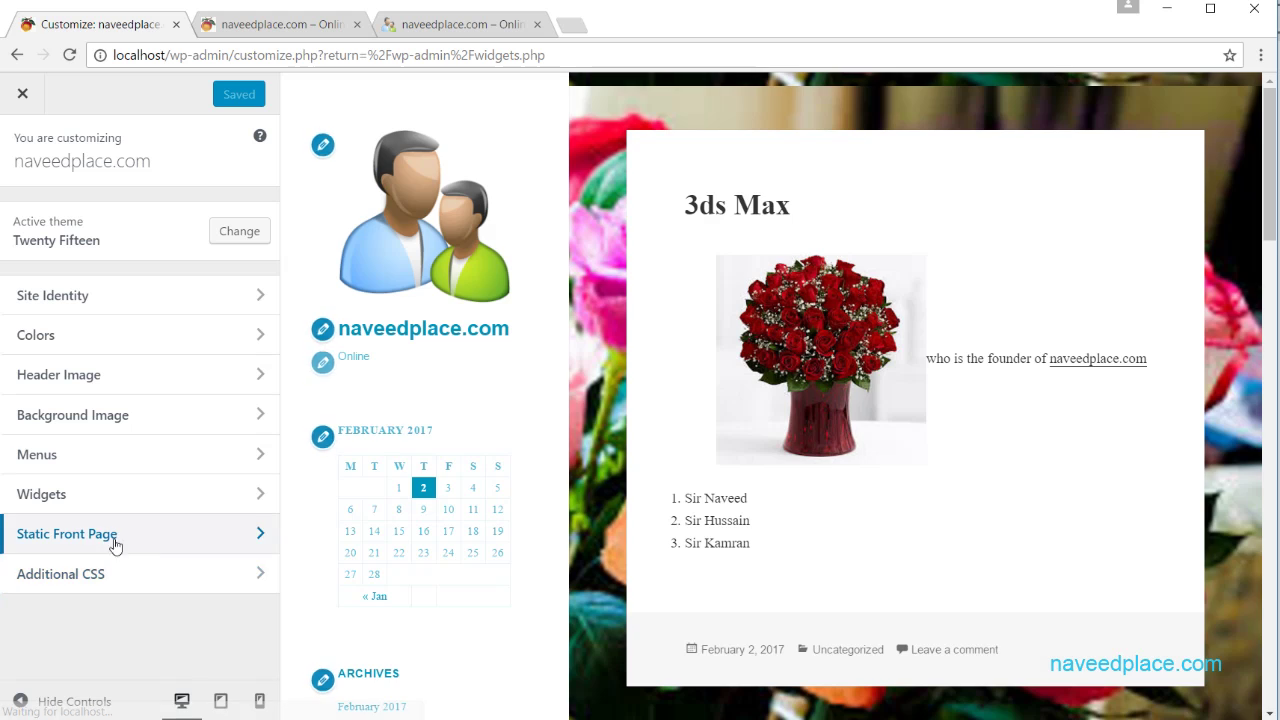
left_click(160, 581)
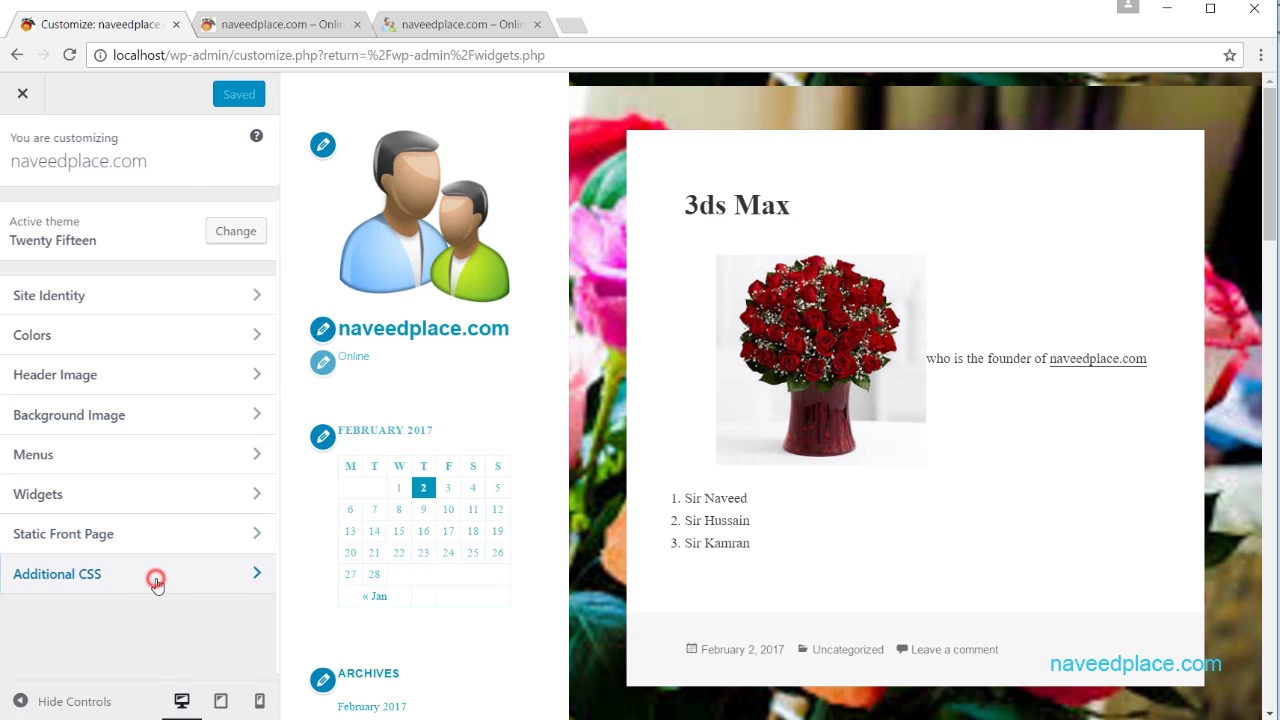
left_click(22, 93)
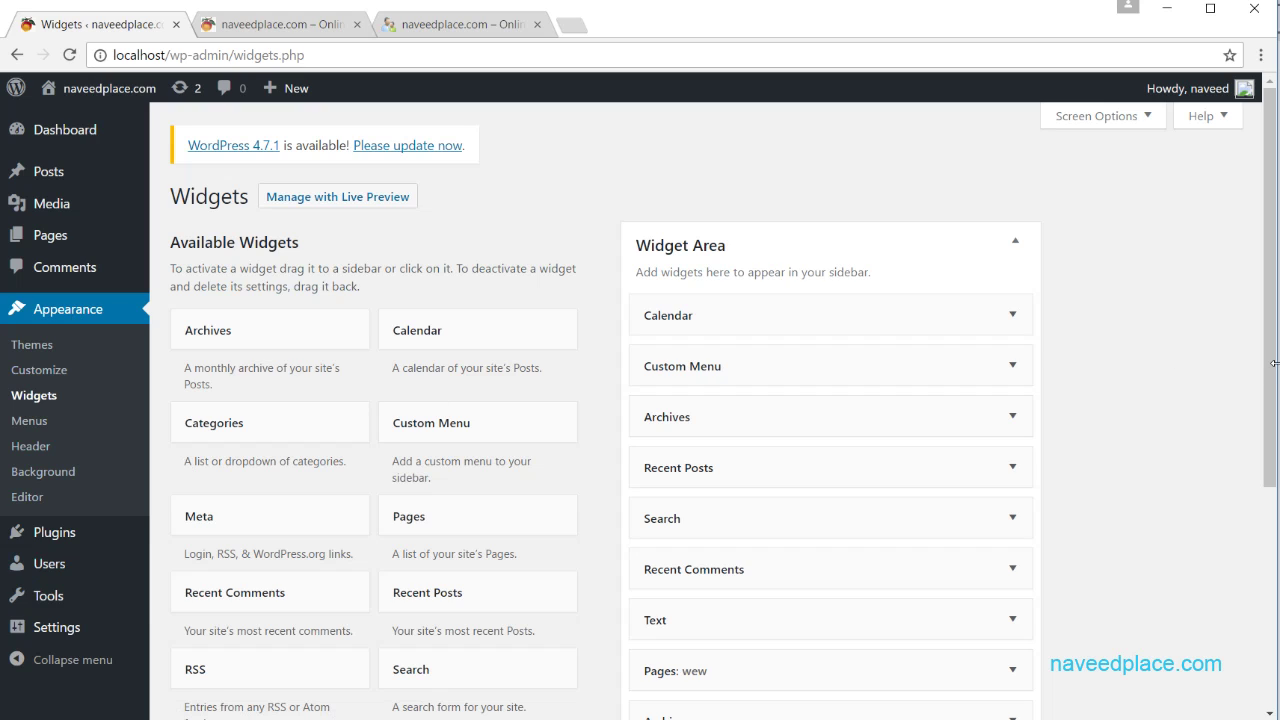
left_click_drag(1274, 363, 1278, 362)
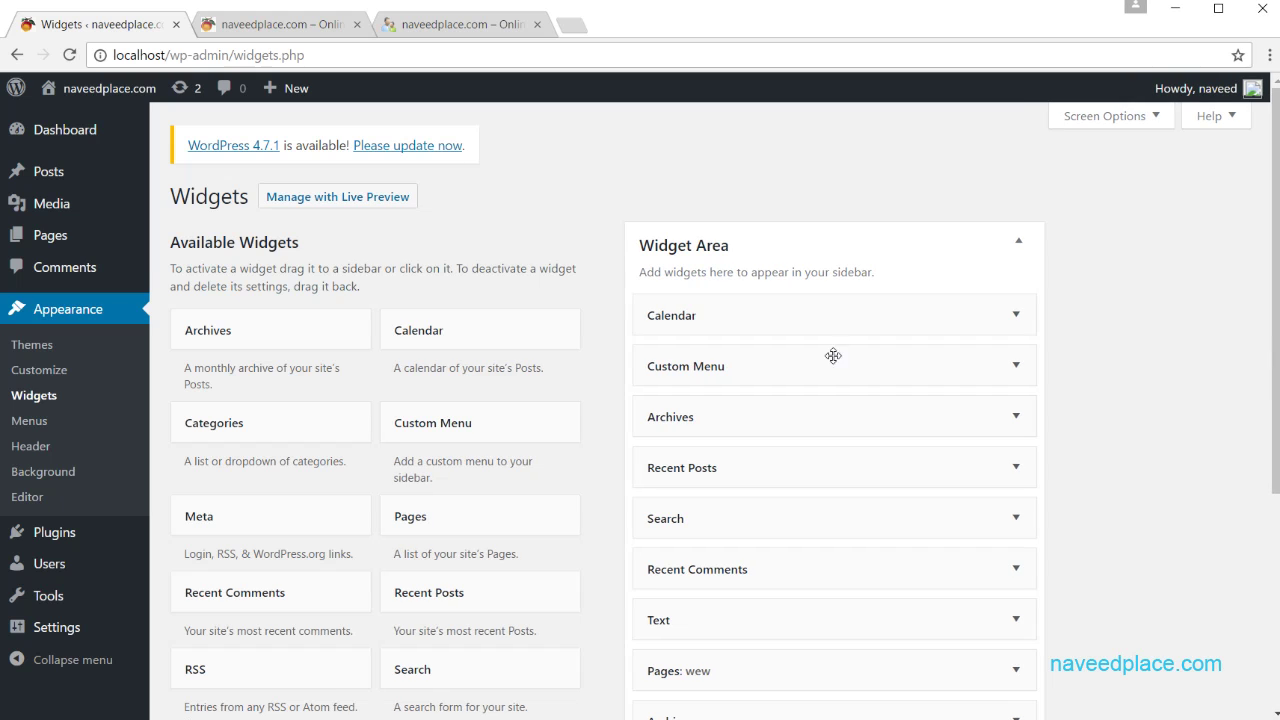